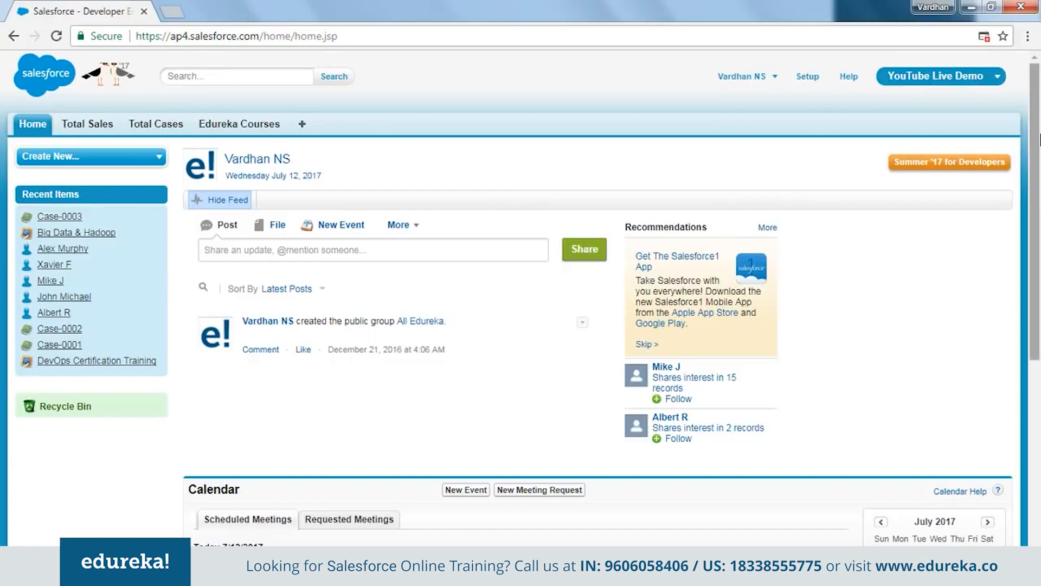
Open Total Sales in a new browser tab and list all its records
left_click(996, 77)
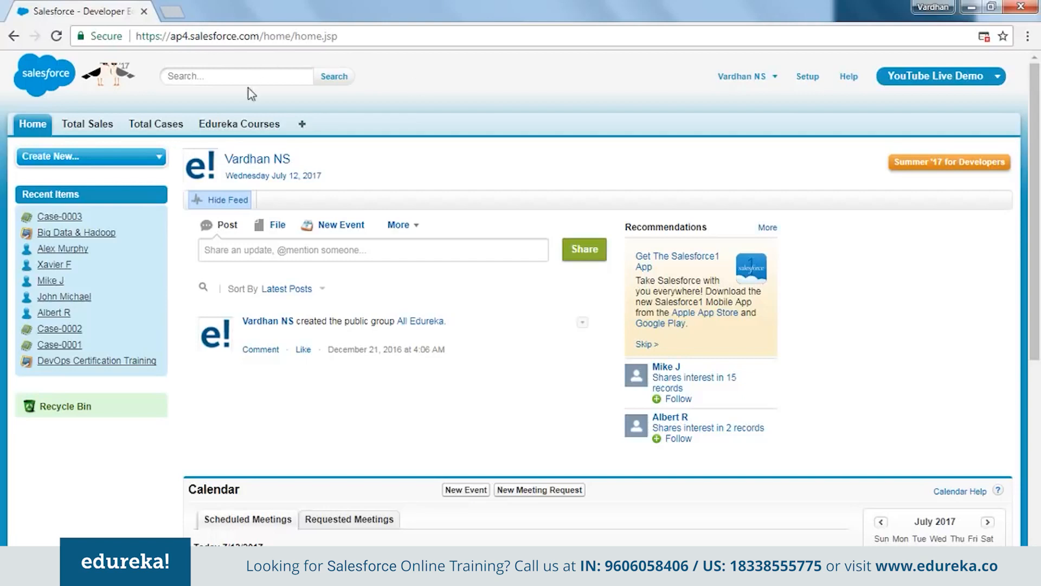
middle_click(115, 128)
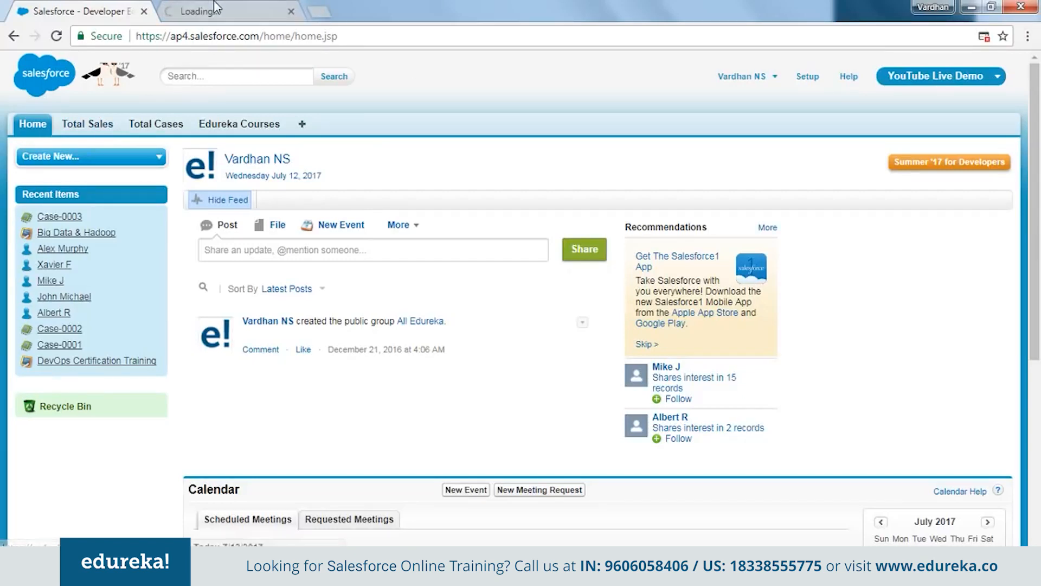
left_click(256, 7)
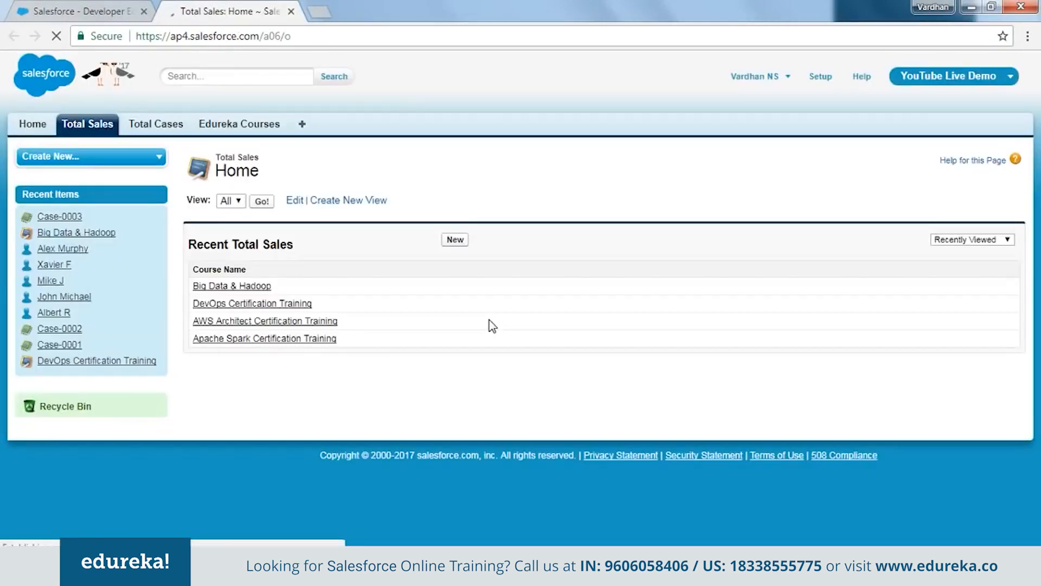
left_click(263, 203)
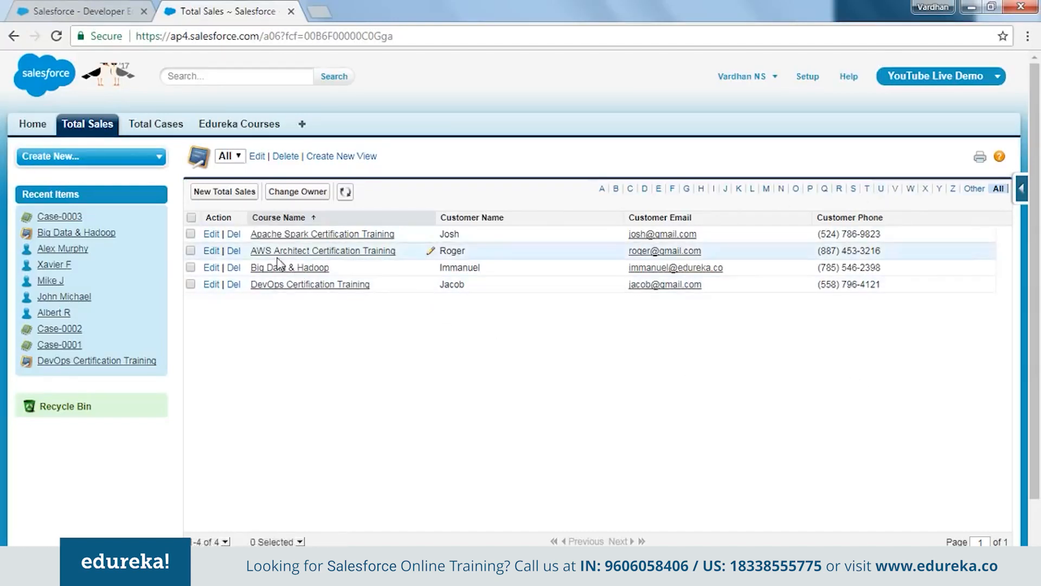
Go to the Total Cases home page
left_click(145, 128)
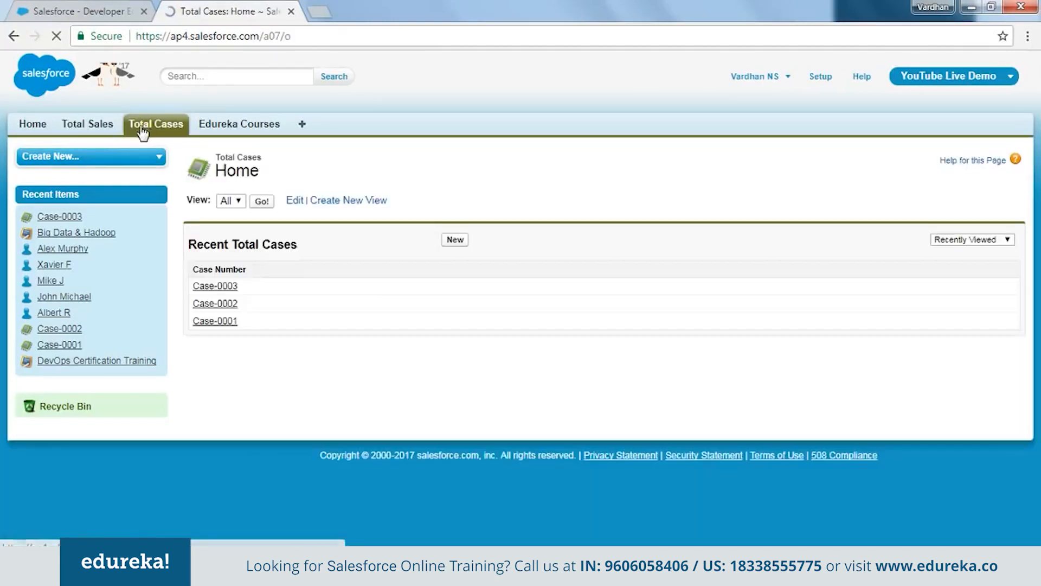
List all Total Cases records, Case-0001 through Case-0003
left_click(262, 201)
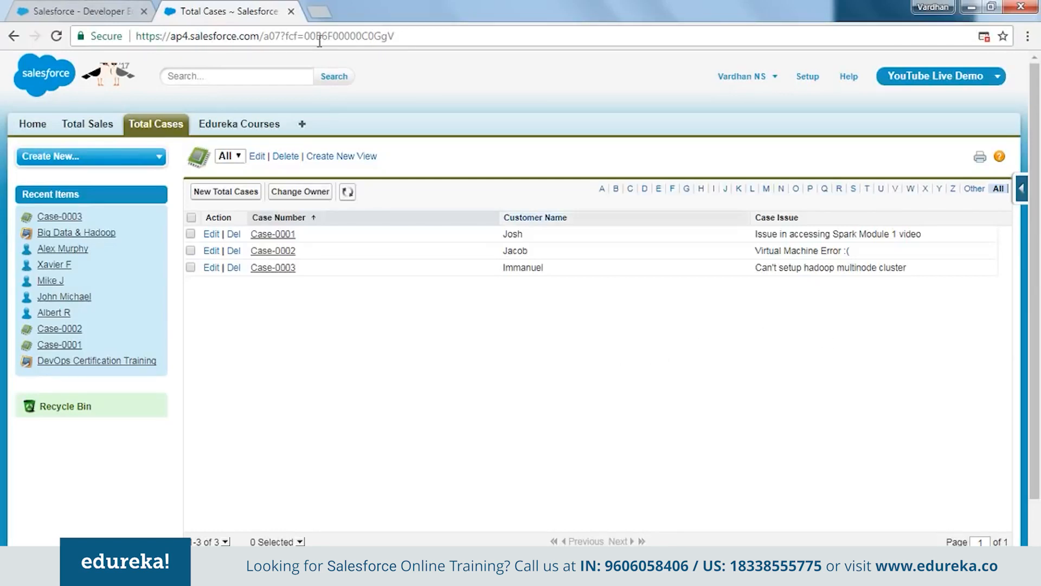
Go to Setup > Administer > Manage Users > Users to see active users and their profiles
left_click(813, 81)
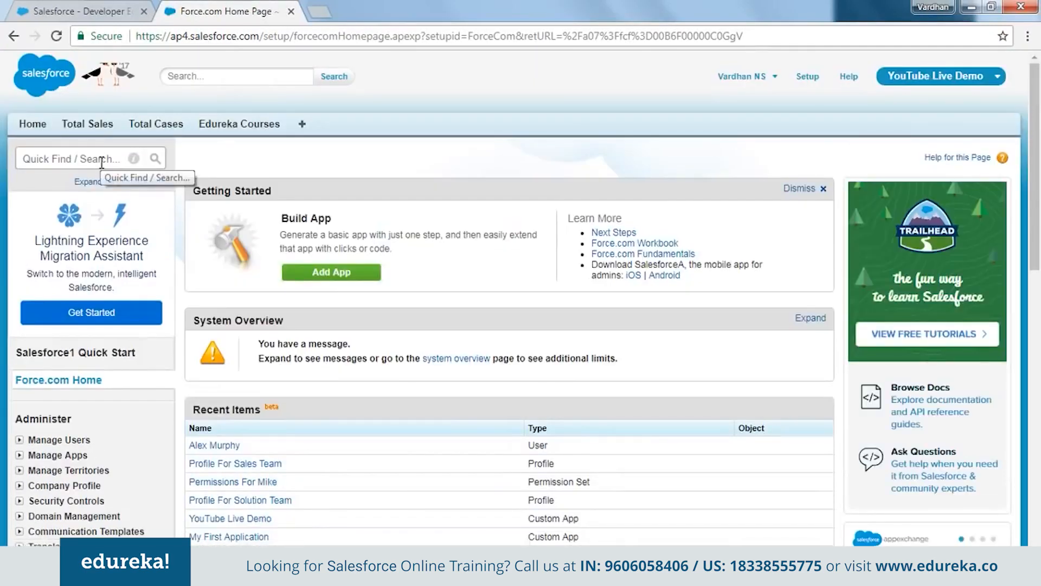
scroll(60, 202, "down", 3)
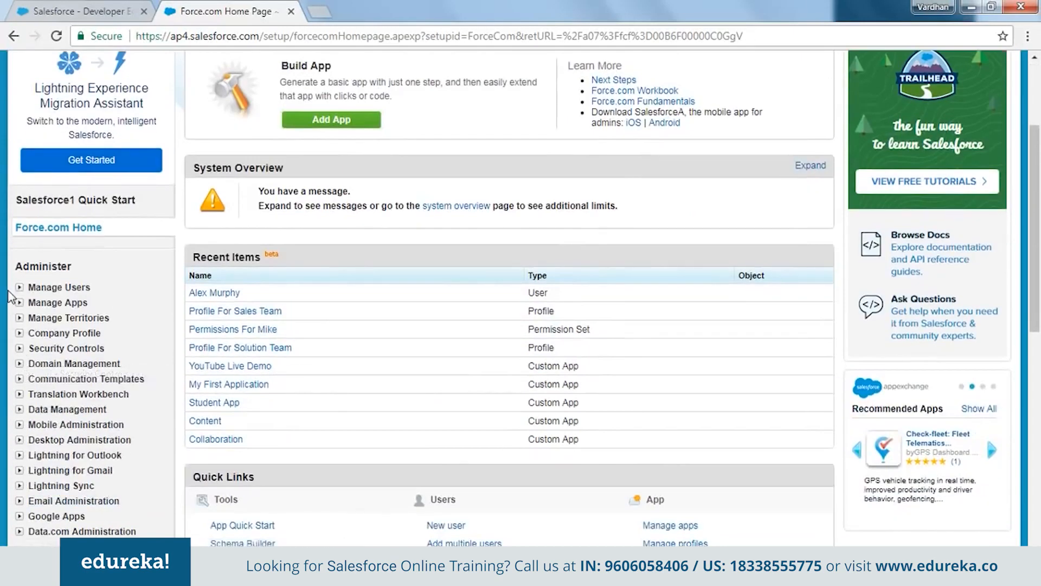
left_click(20, 289)
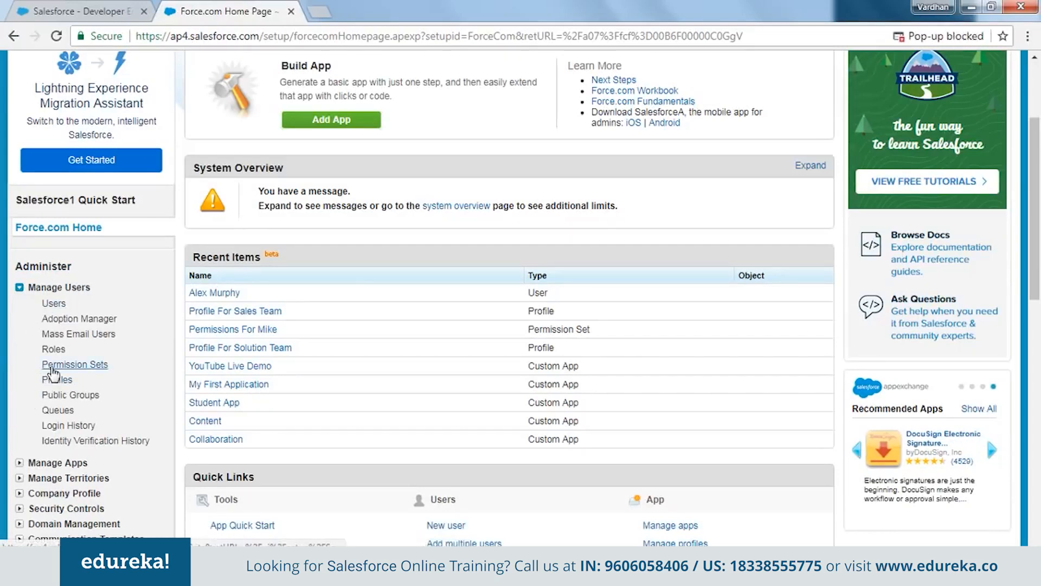
scroll(53, 373, "down", 5)
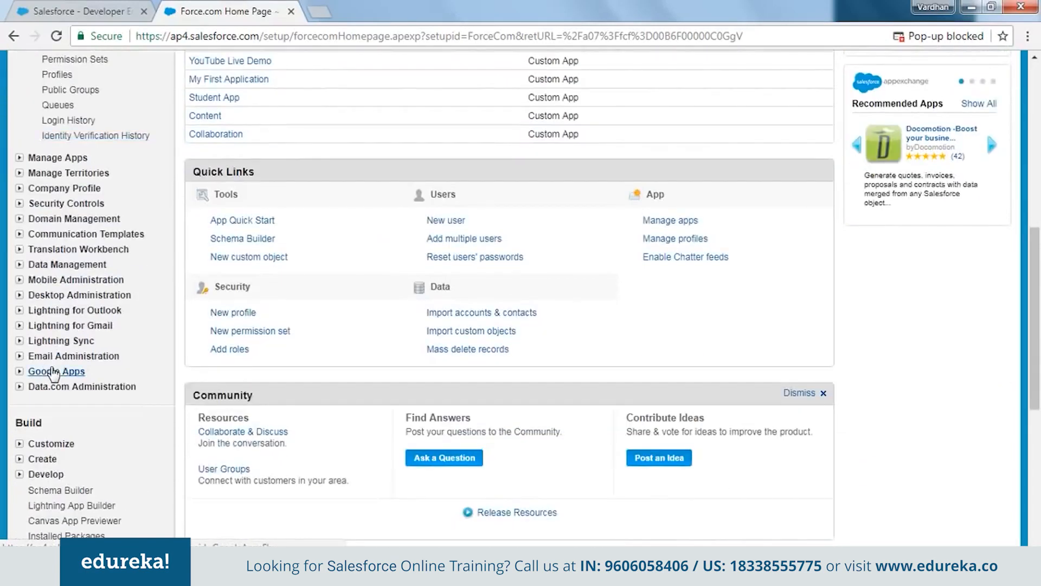
scroll(33, 351, "down", 3)
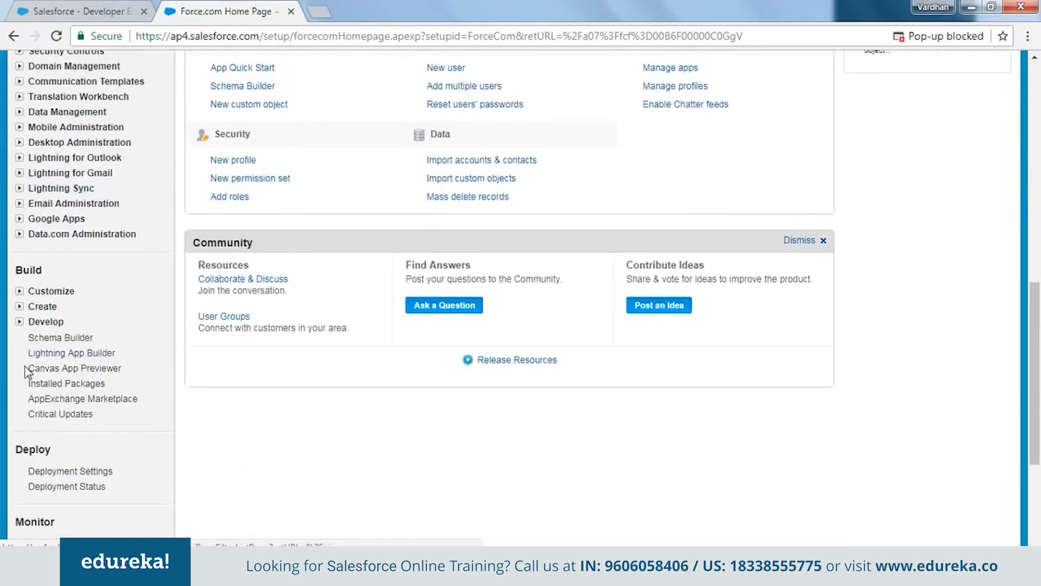
left_click(19, 306)
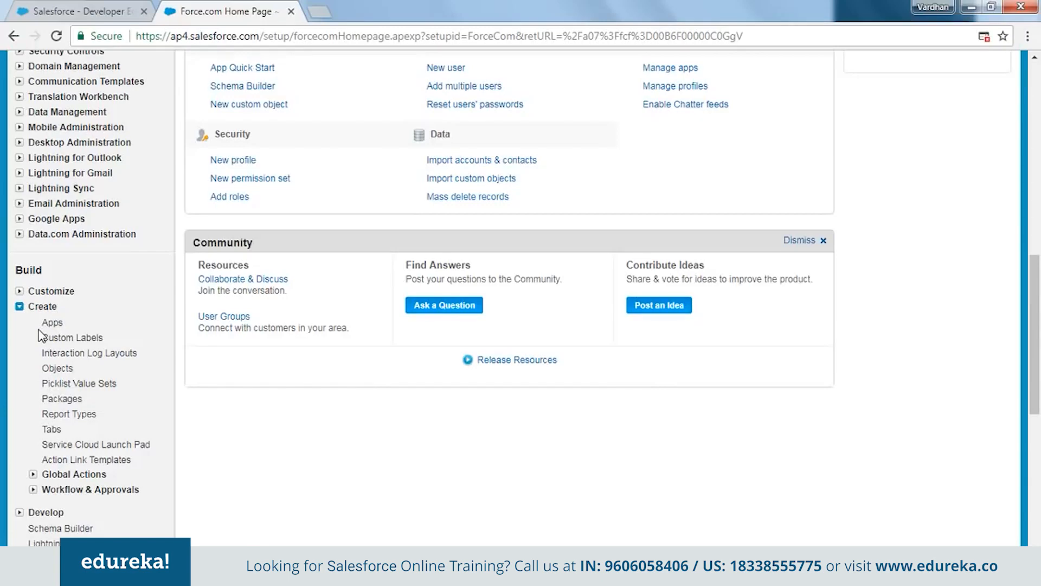
scroll(89, 430, "up", 9)
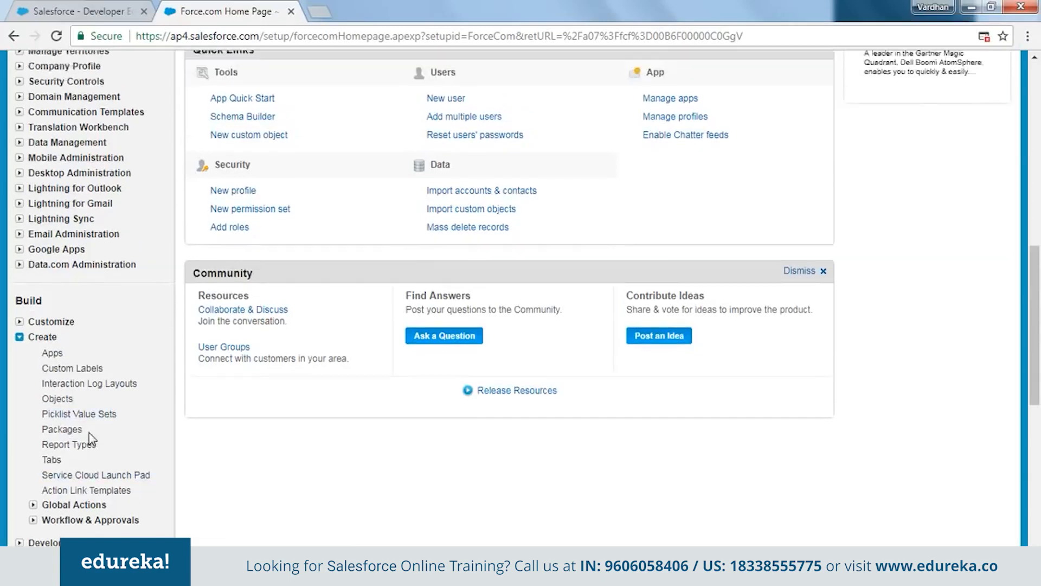
scroll(92, 438, "up", 3)
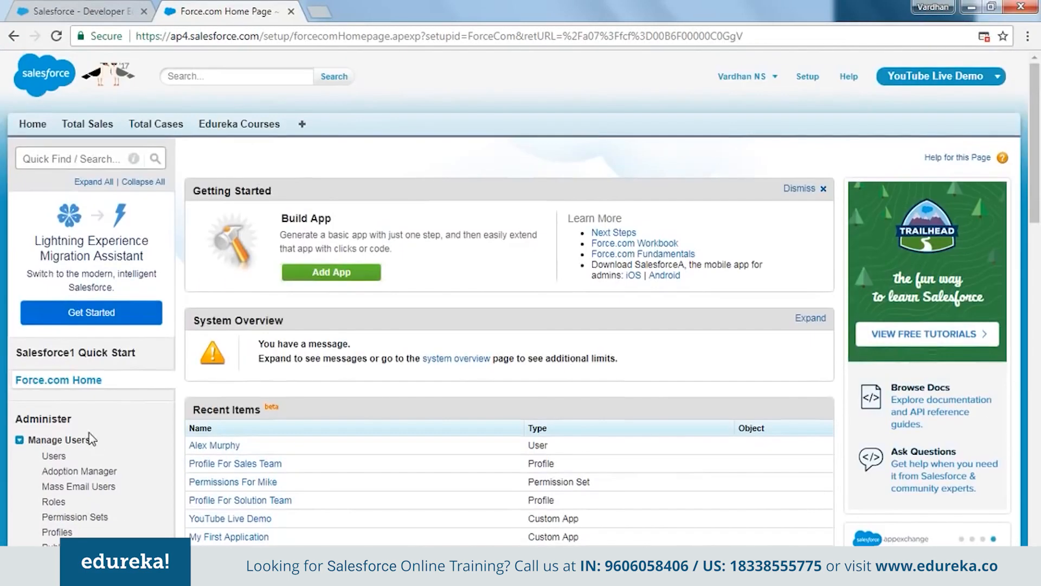
scroll(171, 409, "down", 3)
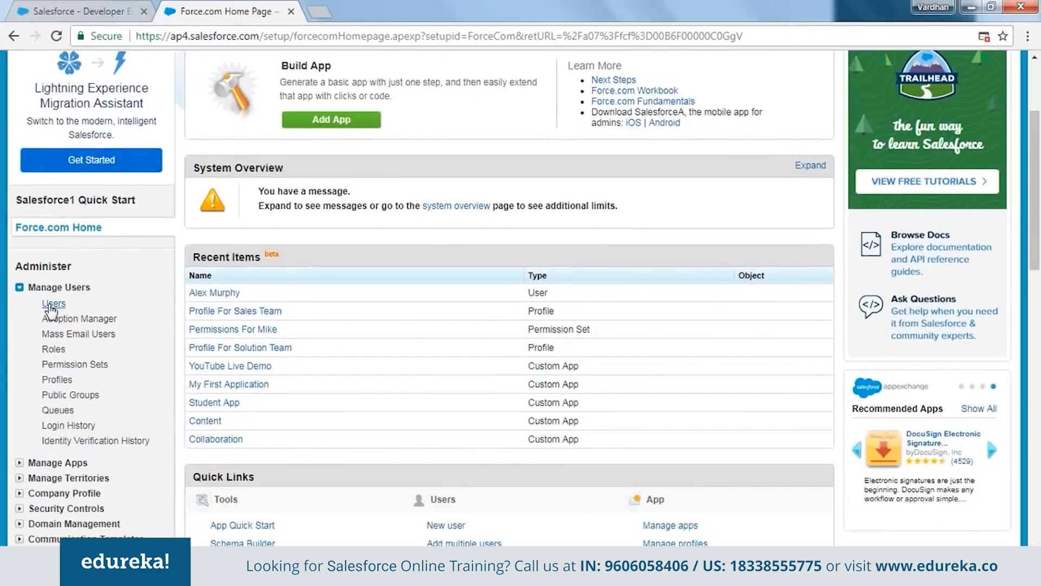
left_click(51, 305)
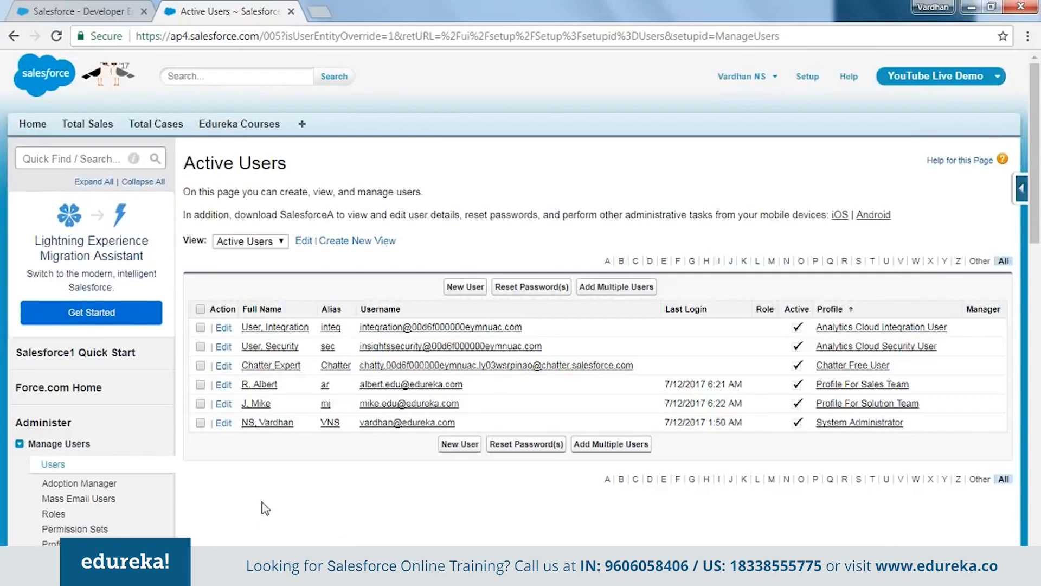
Glance at the user list views, then start a new user
left_click(279, 241)
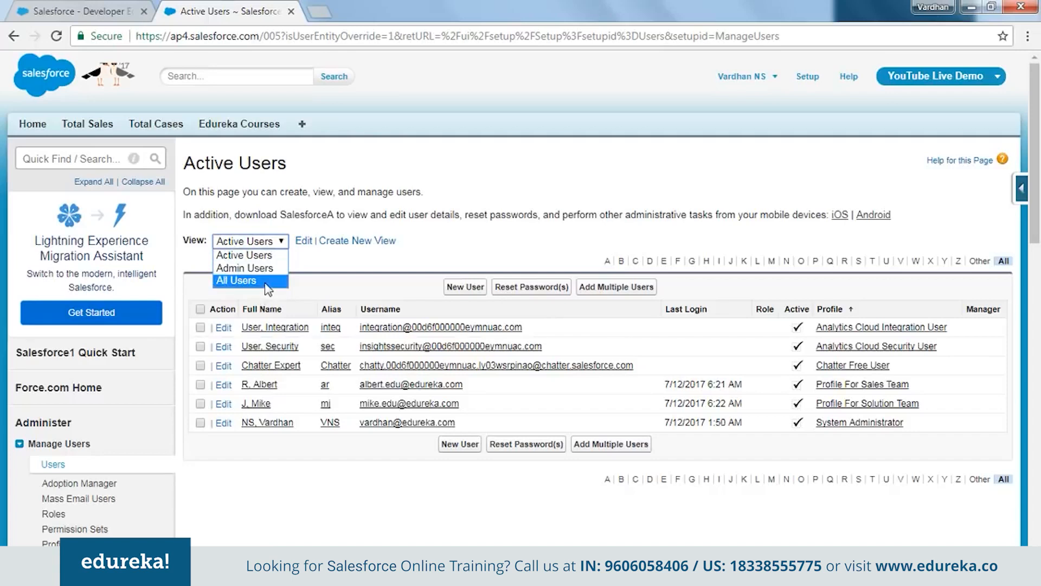
left_click(325, 273)
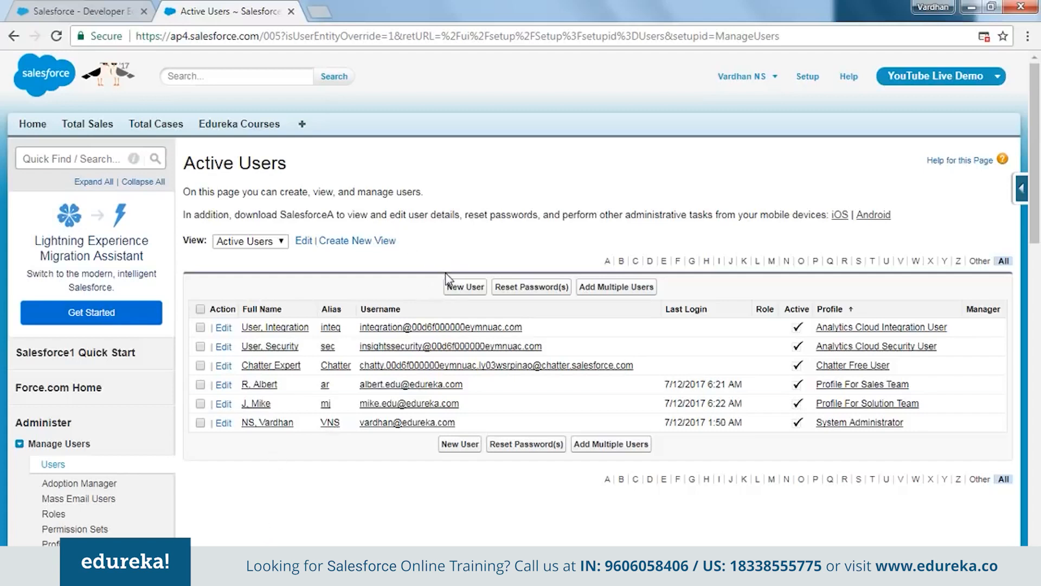
left_click(465, 296)
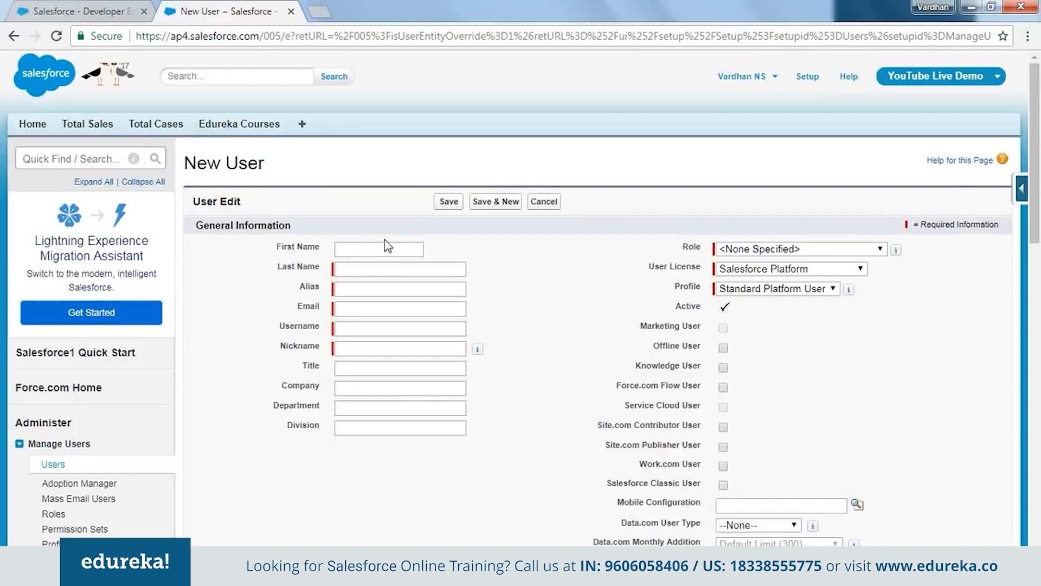
Enter the new user's first name, last initial and email address
left_click(399, 252)
type("Richard")
key("Tab")
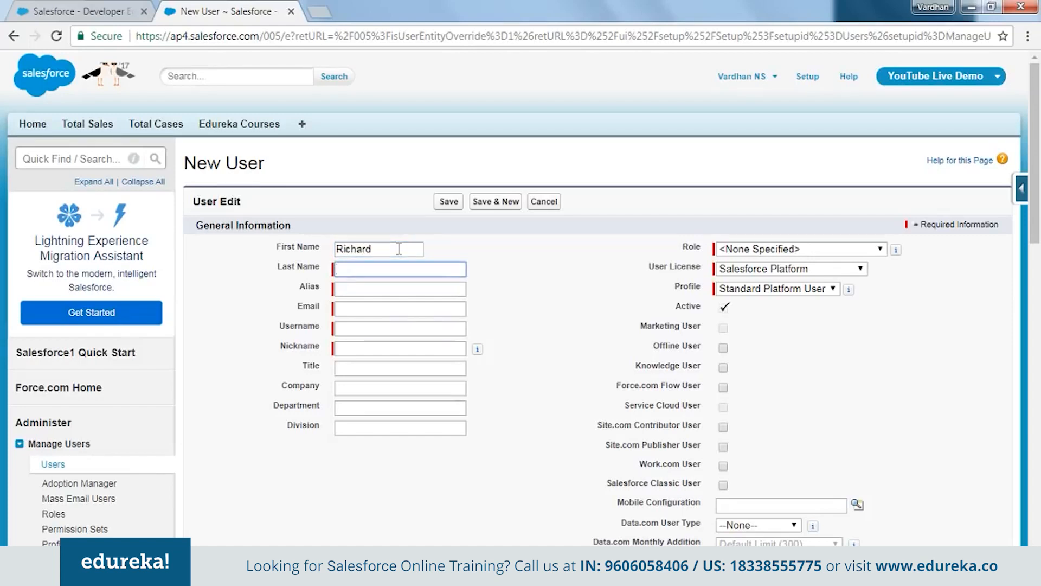
type("S")
key("Tab")
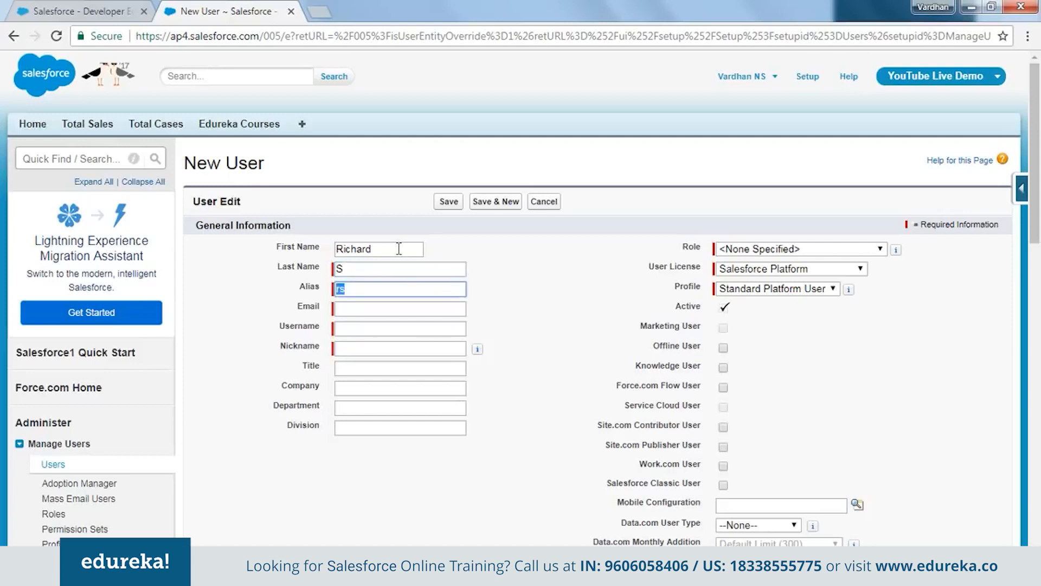
key("Tab")
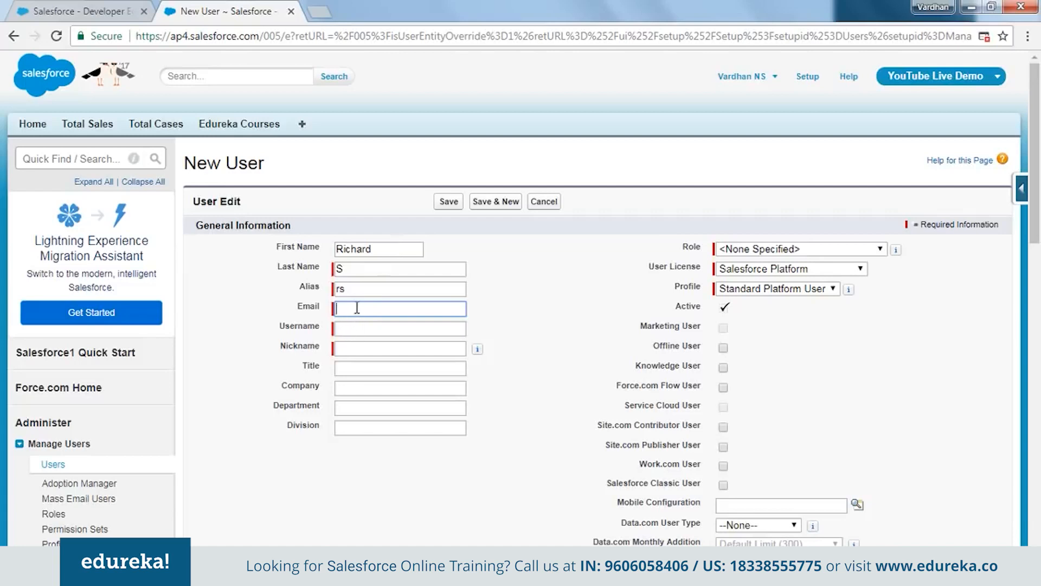
left_click(391, 309)
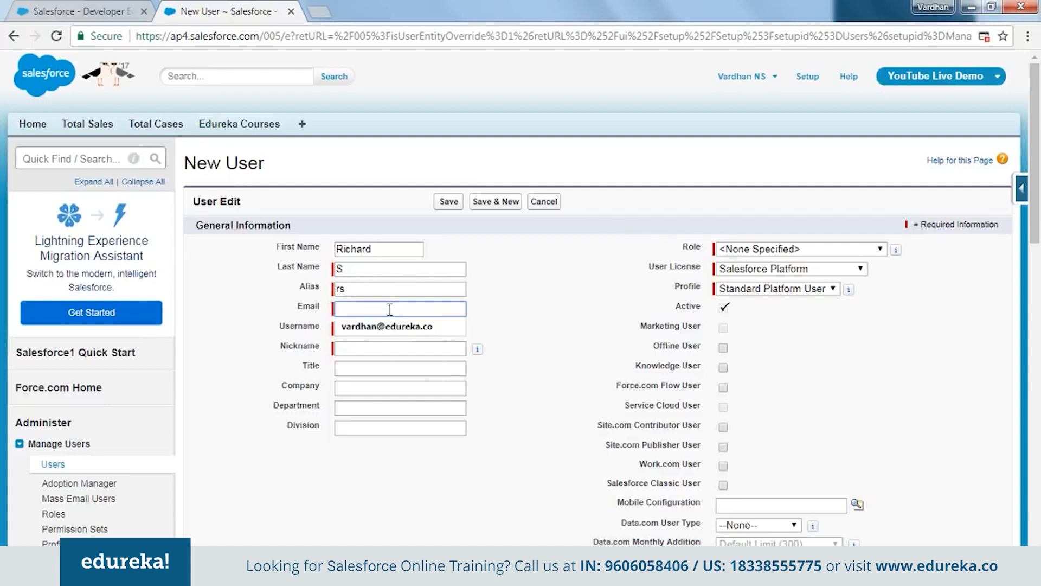
key("Tab")
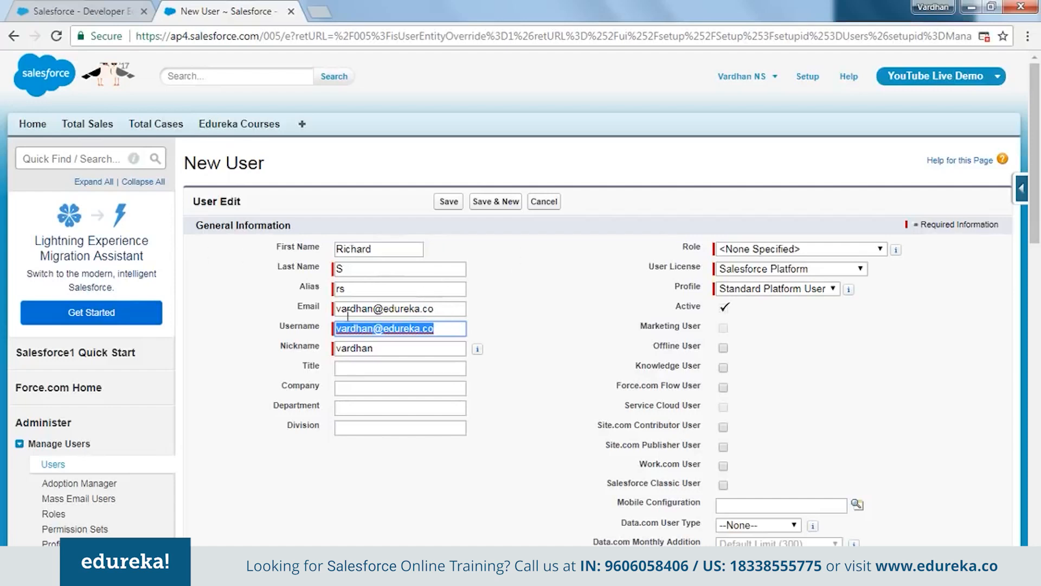
Replace the auto-filled username with a custom one and set the nickname to the first name
left_click_drag(338, 309, 339, 337)
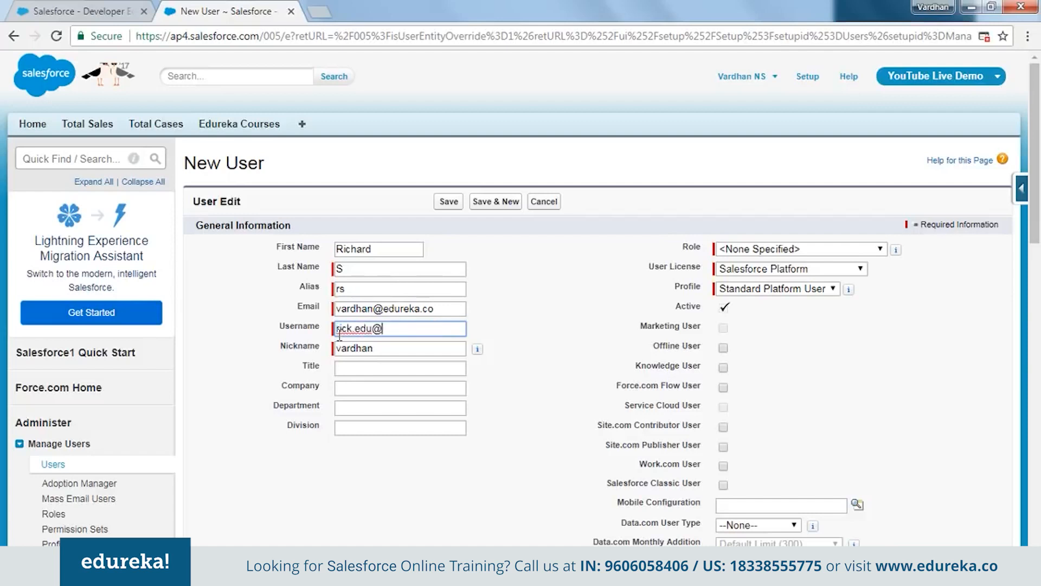
left_click_drag(456, 329, 334, 337)
left_click_drag(439, 308, 419, 309)
left_click(496, 332)
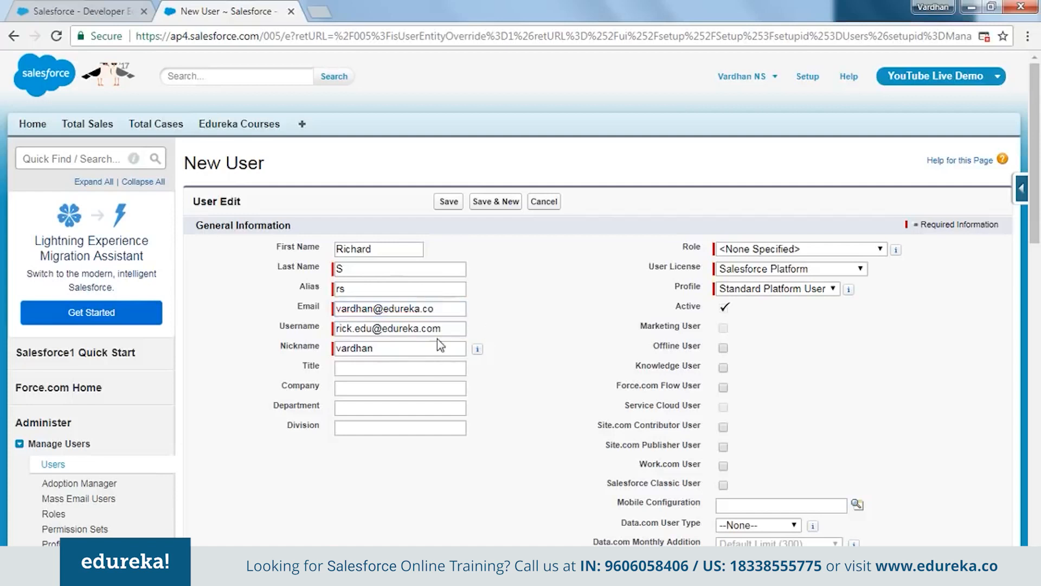
left_click_drag(454, 328, 322, 334)
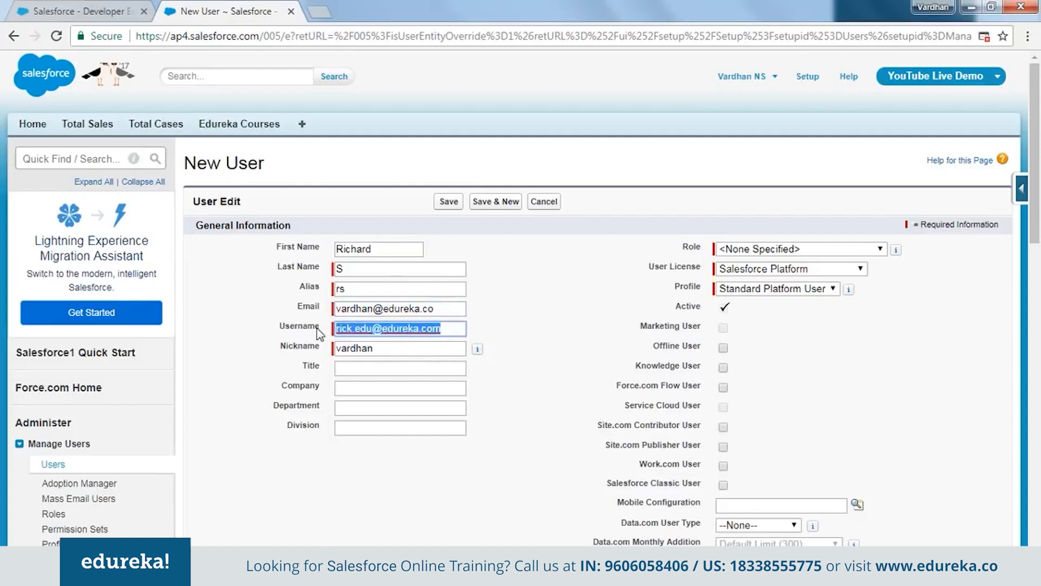
left_click(414, 350)
double_click(415, 350)
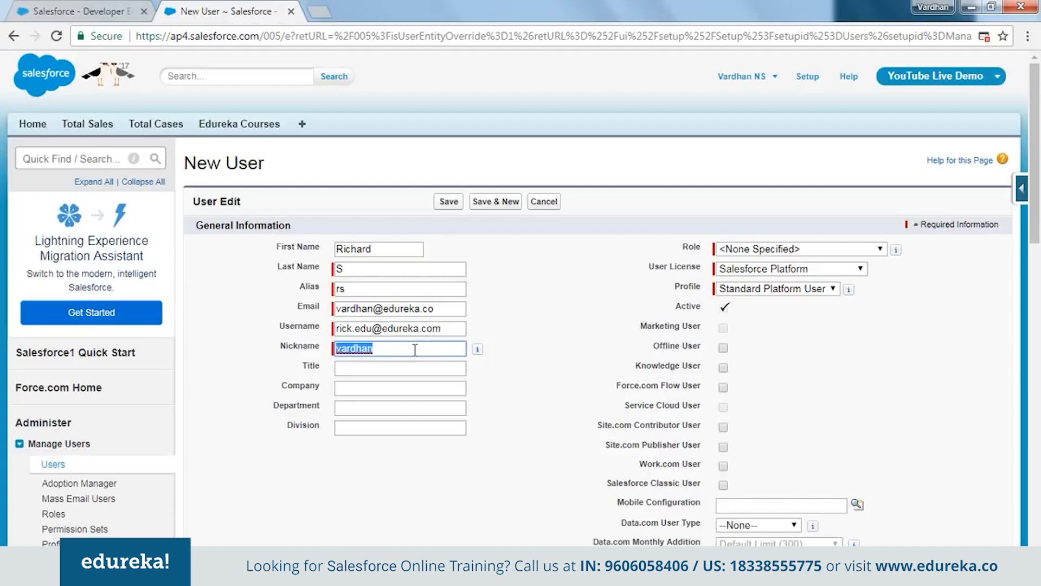
type("Richard")
left_click(489, 429)
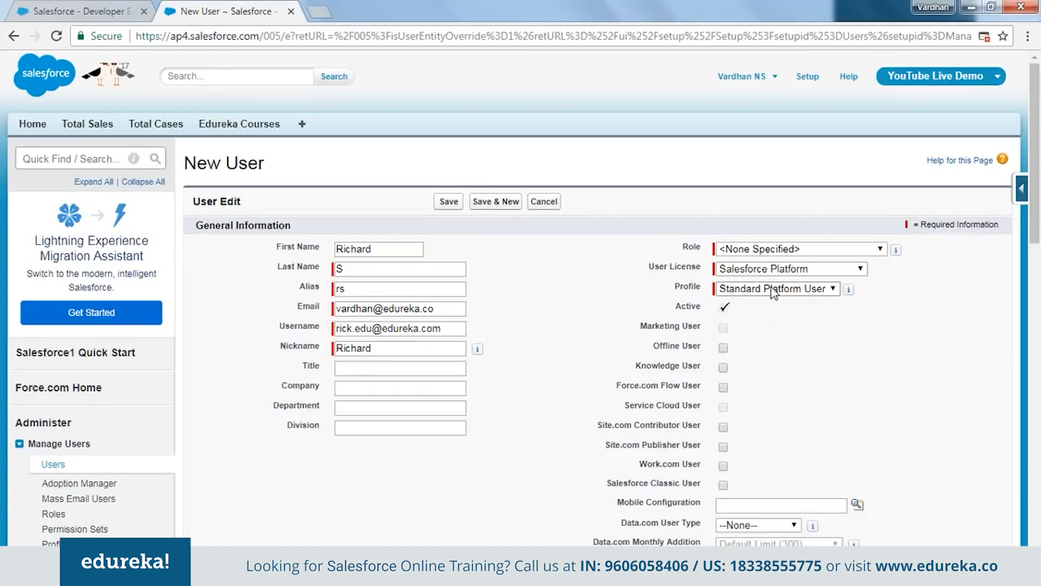
Set the user licence to Salesforce and the profile to Standard User
left_click(743, 271)
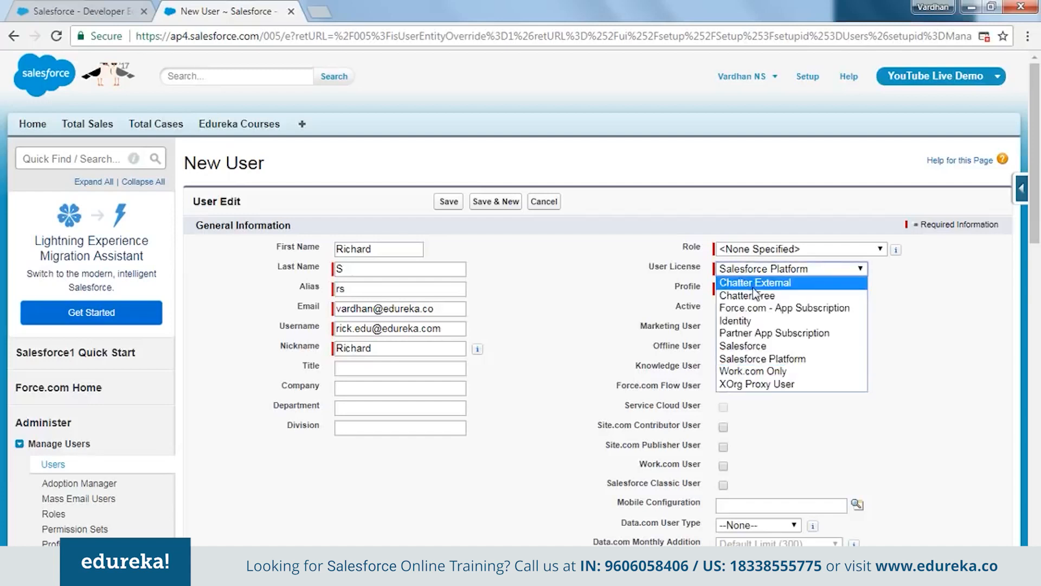
left_click(751, 287)
left_click(784, 290)
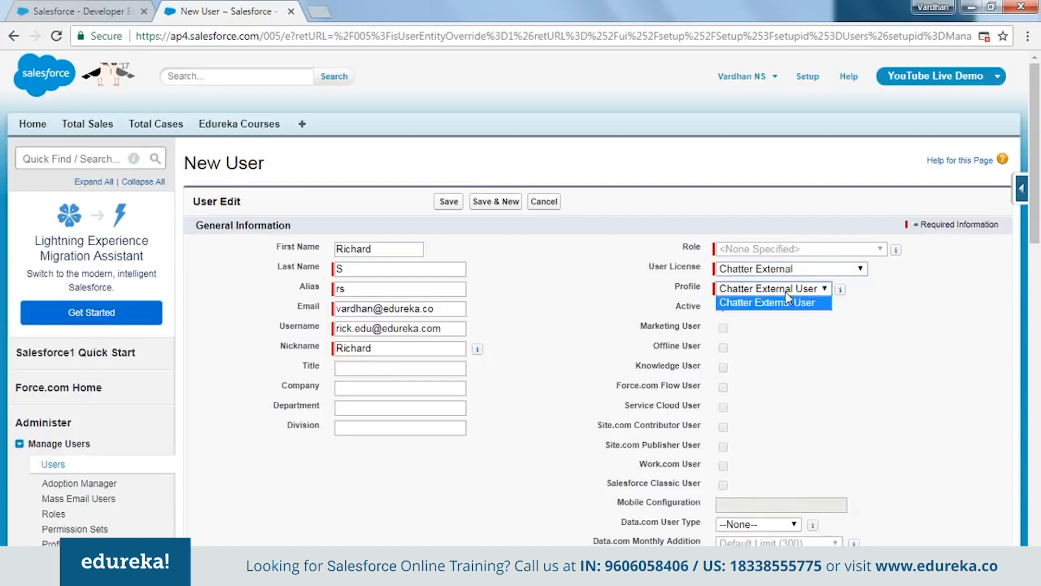
left_click(786, 312)
left_click(825, 270)
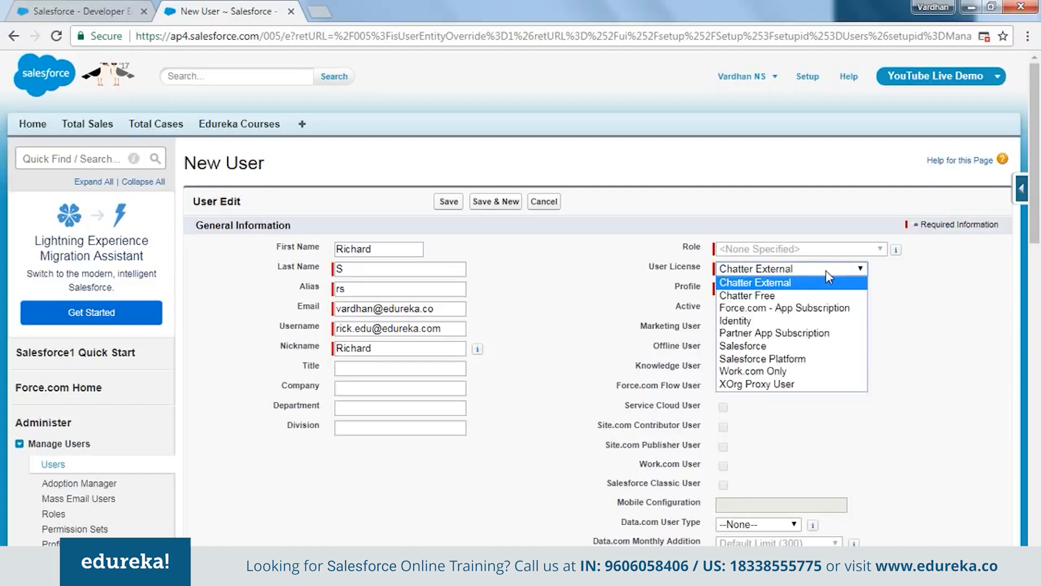
left_click(797, 348)
left_click(764, 294)
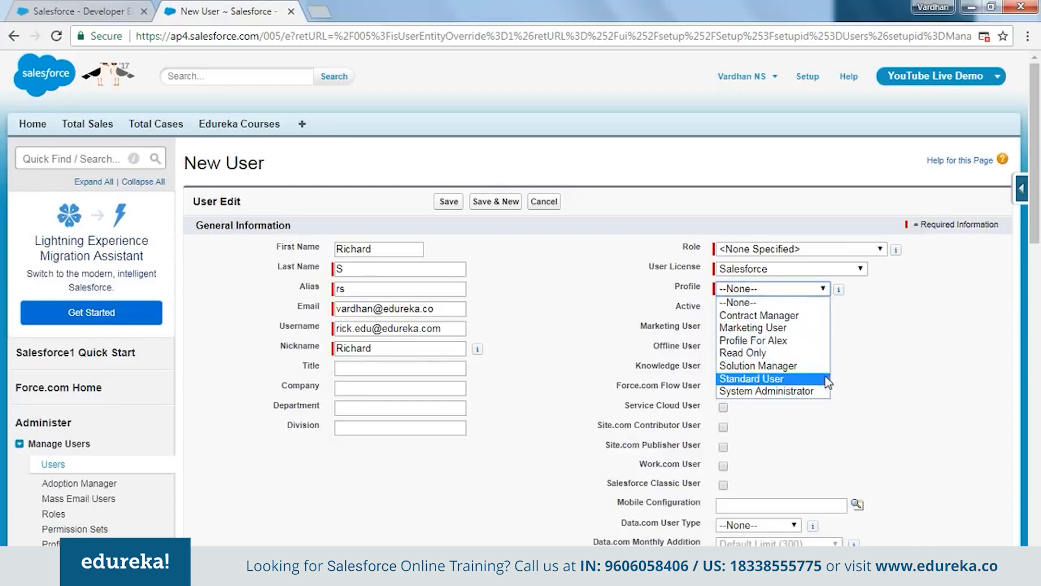
left_click(810, 379)
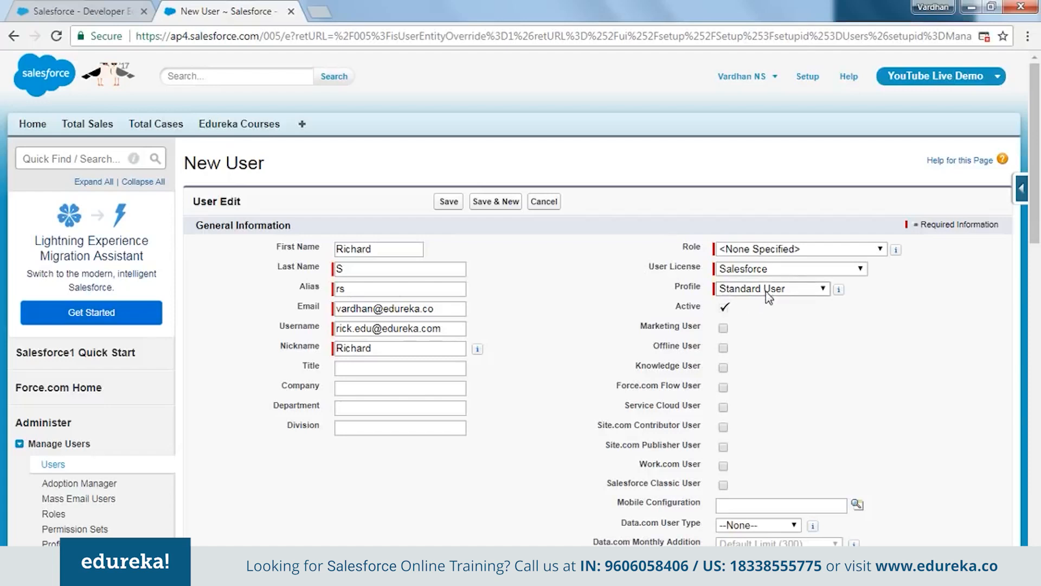
left_click(383, 249)
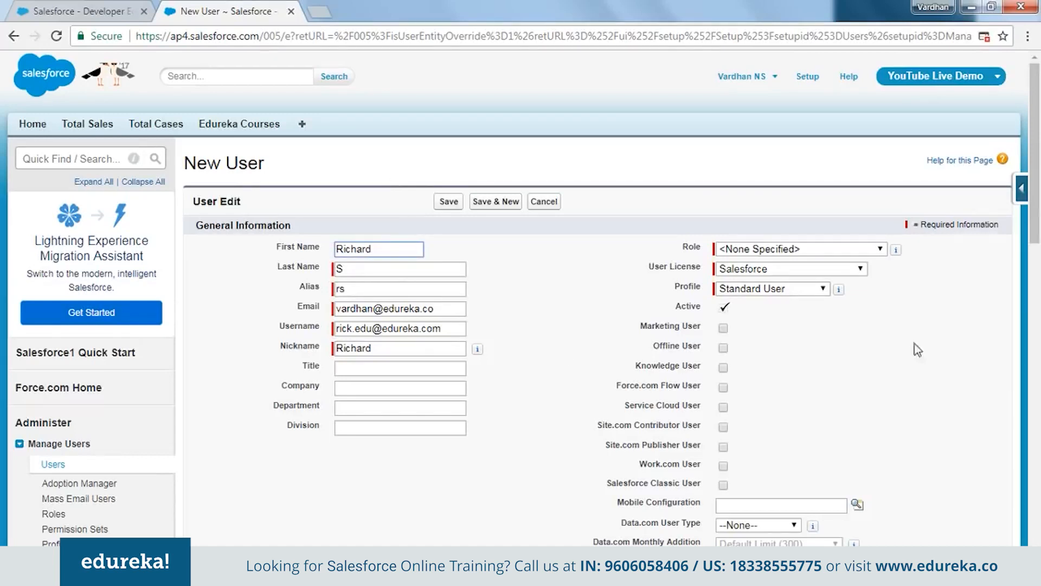
left_click(815, 322)
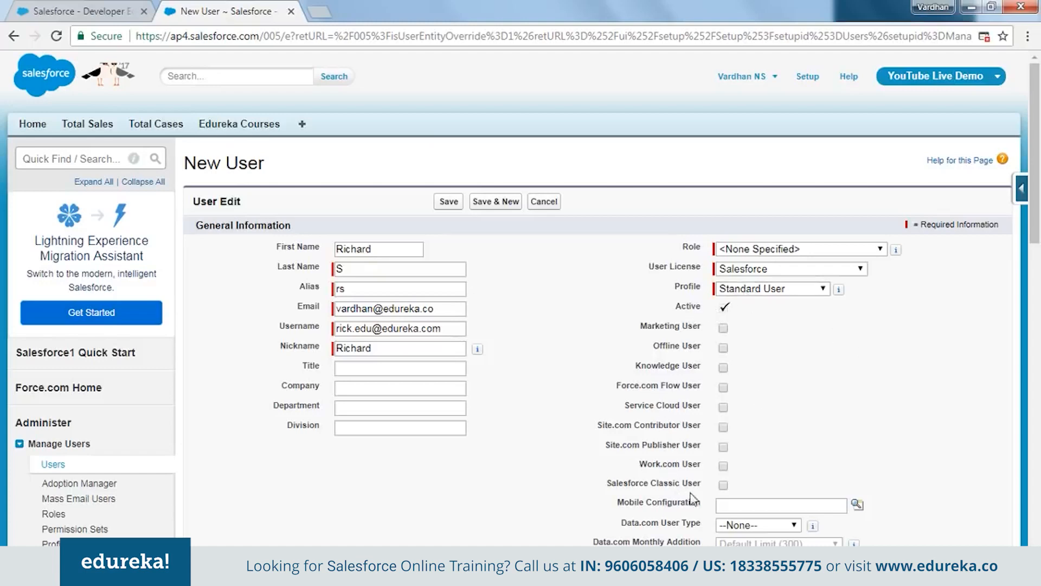
Save the new user with 'Generate new password' left checked
scroll(832, 367, "down", 3)
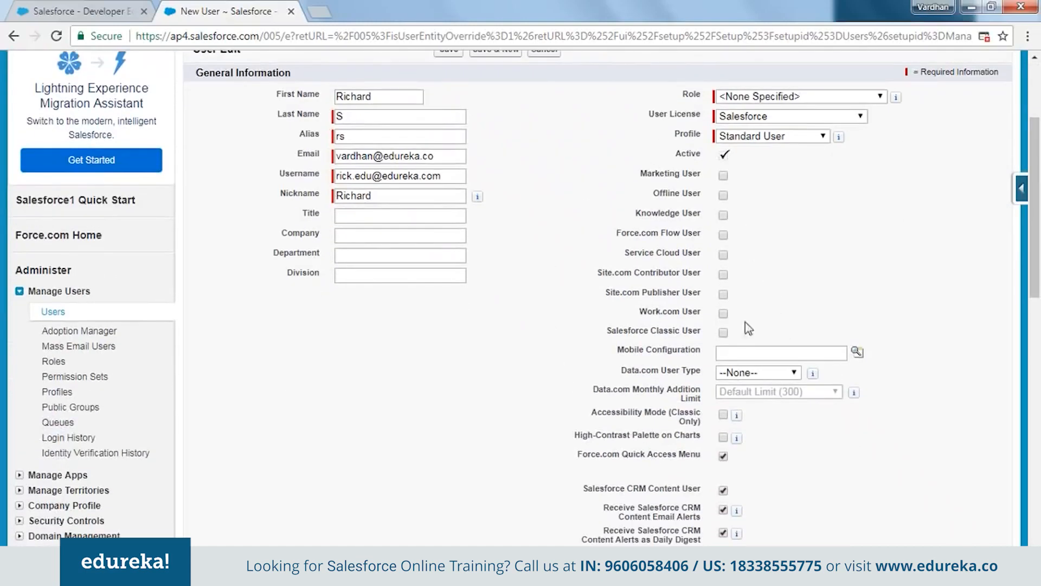
scroll(694, 321, "down", 9)
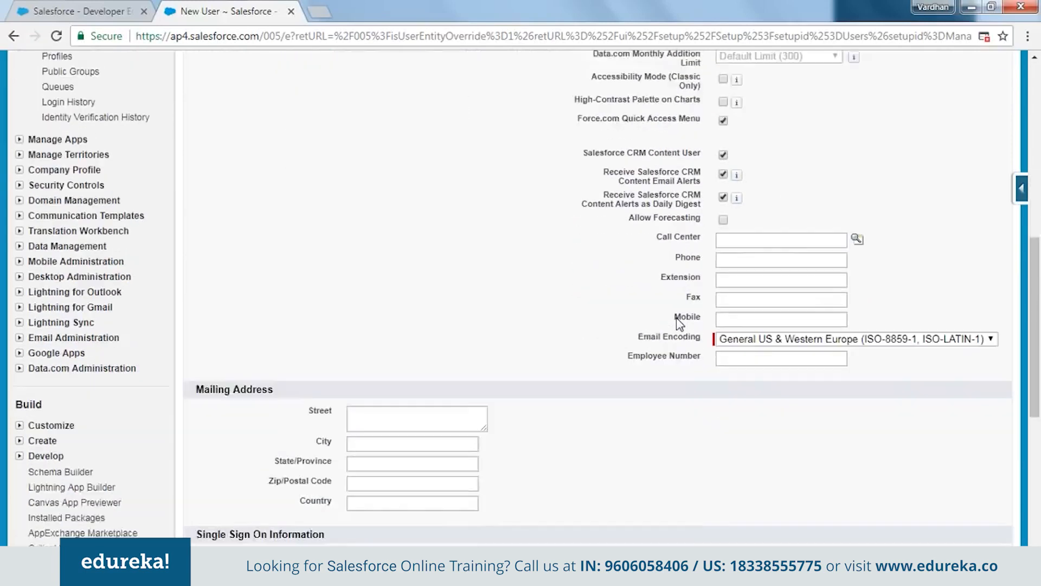
scroll(649, 336, "down", 3)
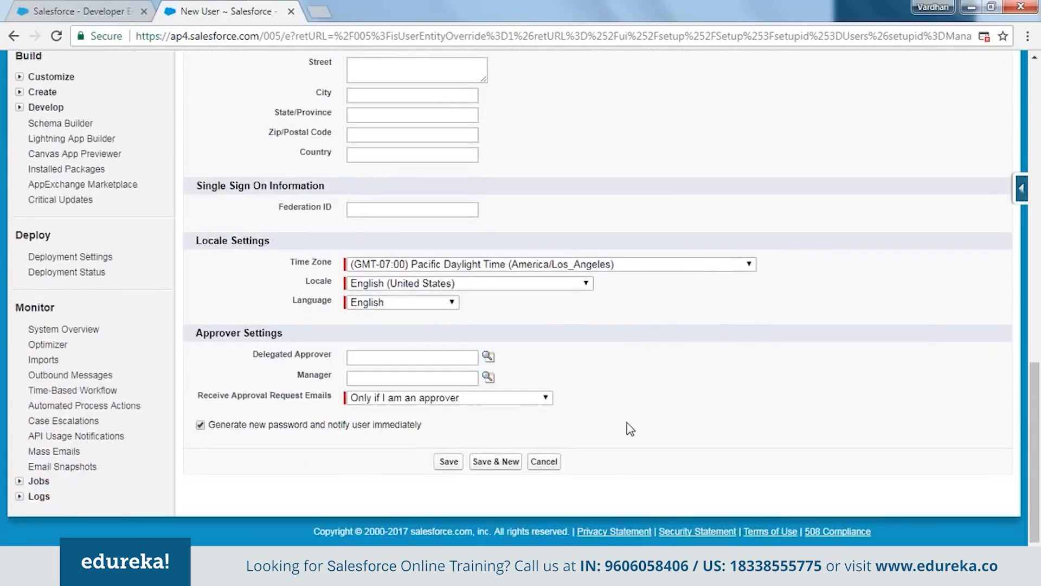
scroll(628, 420, "up", 2)
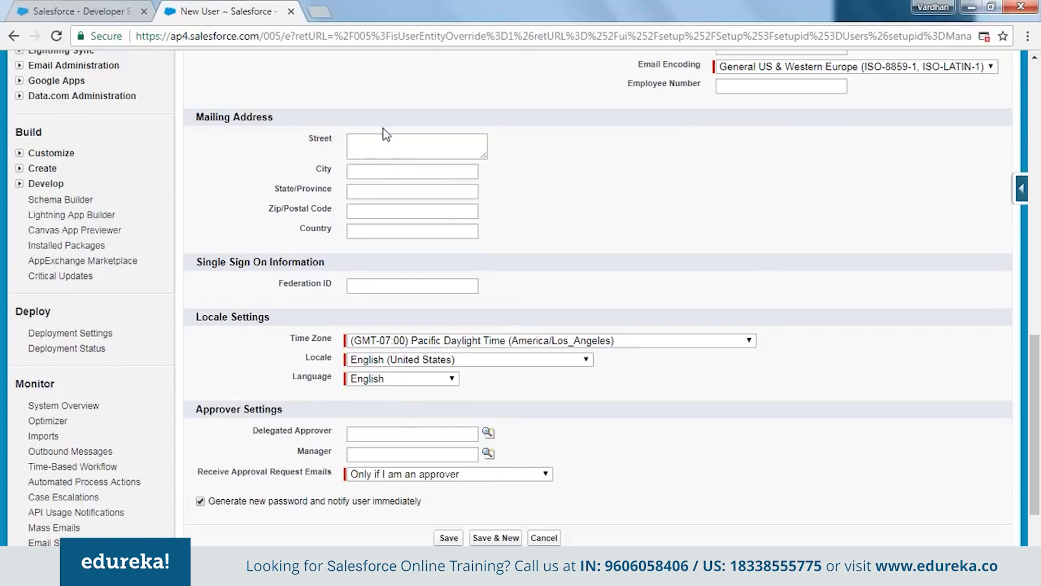
scroll(246, 341, "down", 2)
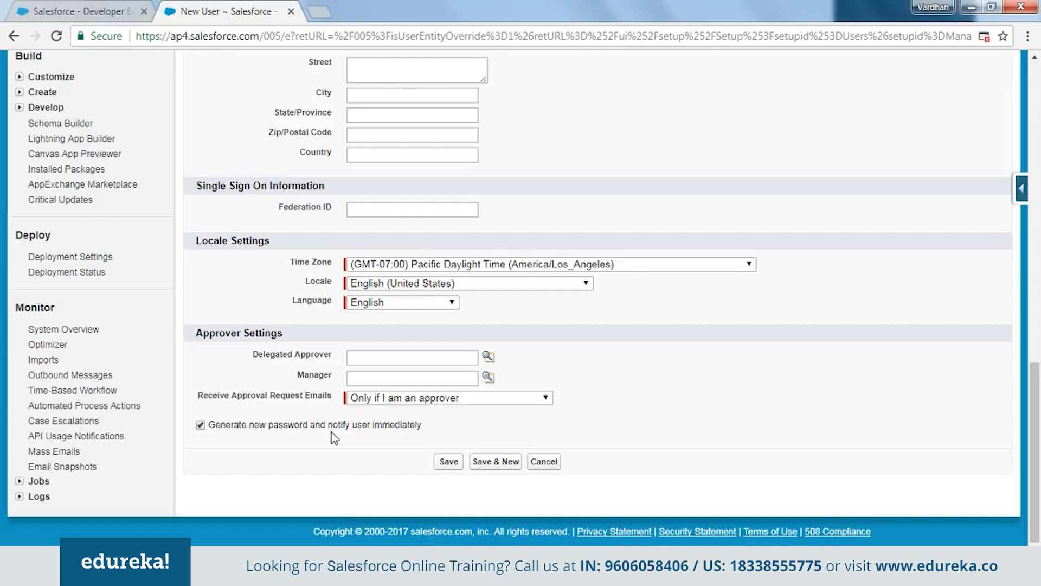
left_click(449, 461)
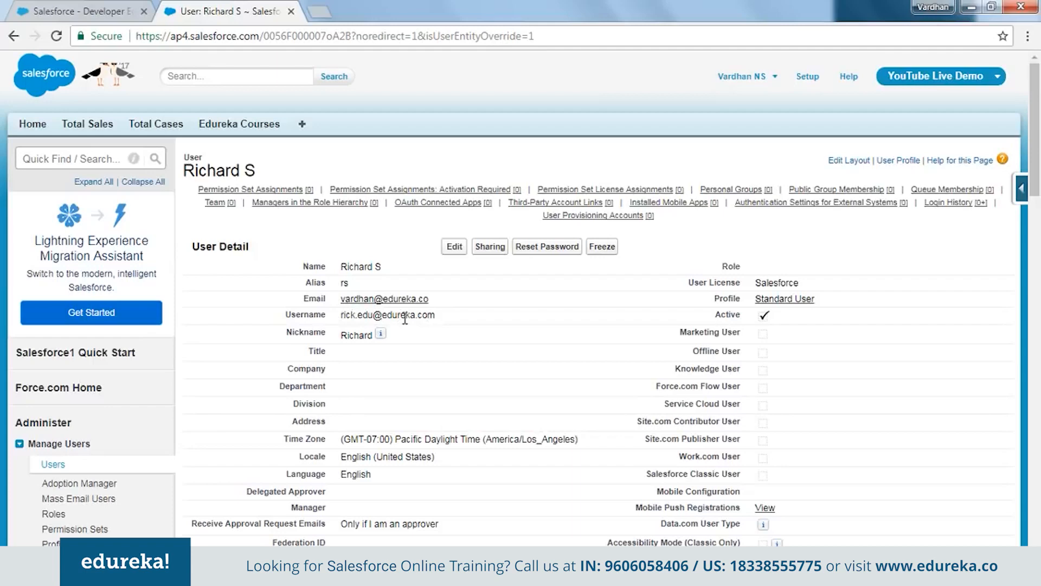
In Gmail, refresh the inbox and open the Salesforce Developers welcome email
mouse_move(179, 575)
left_click(136, 499)
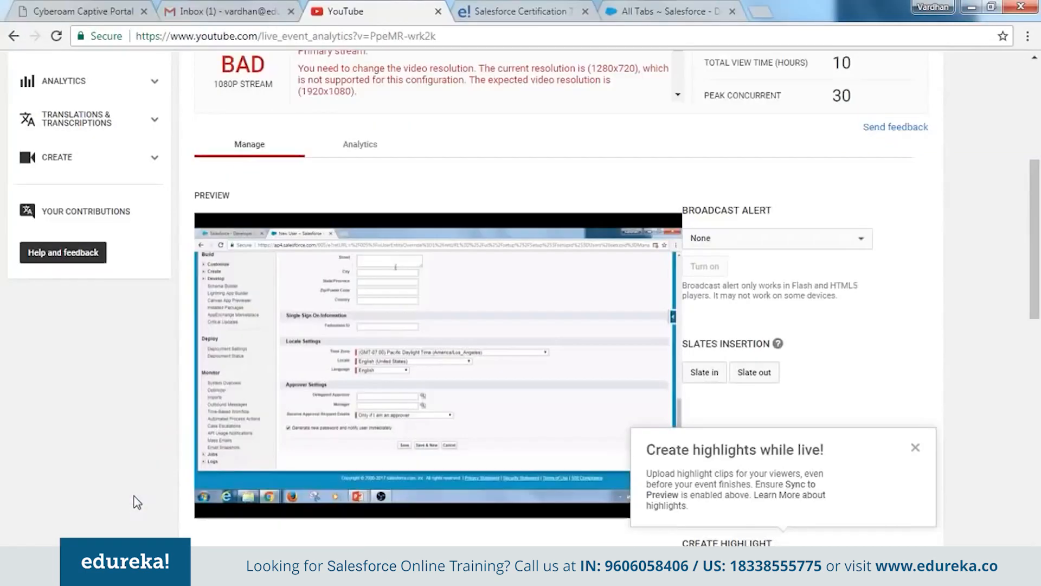
left_click(220, 8)
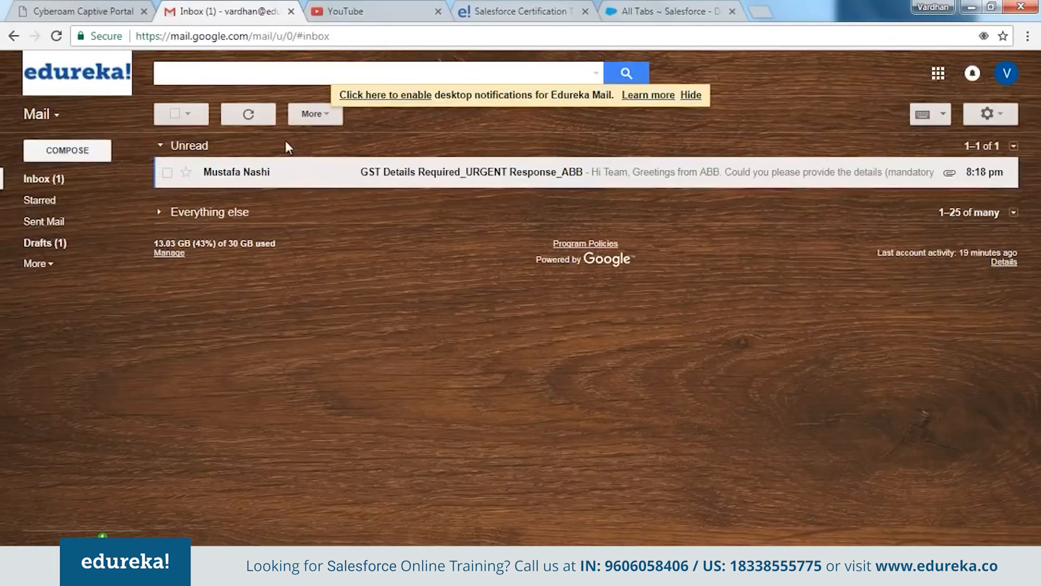
left_click(248, 114)
left_click(307, 185)
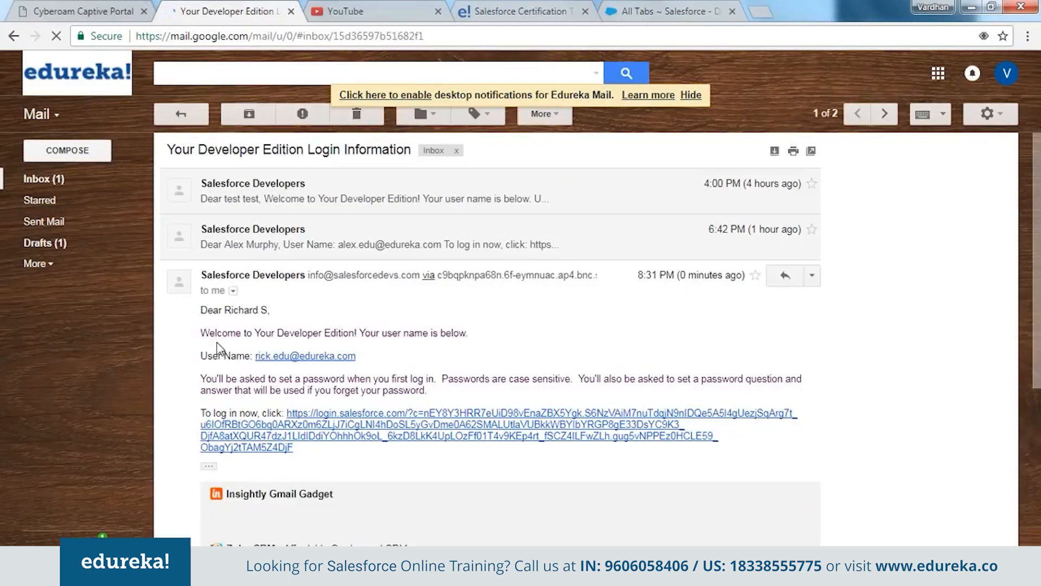
left_click_drag(222, 333, 403, 342)
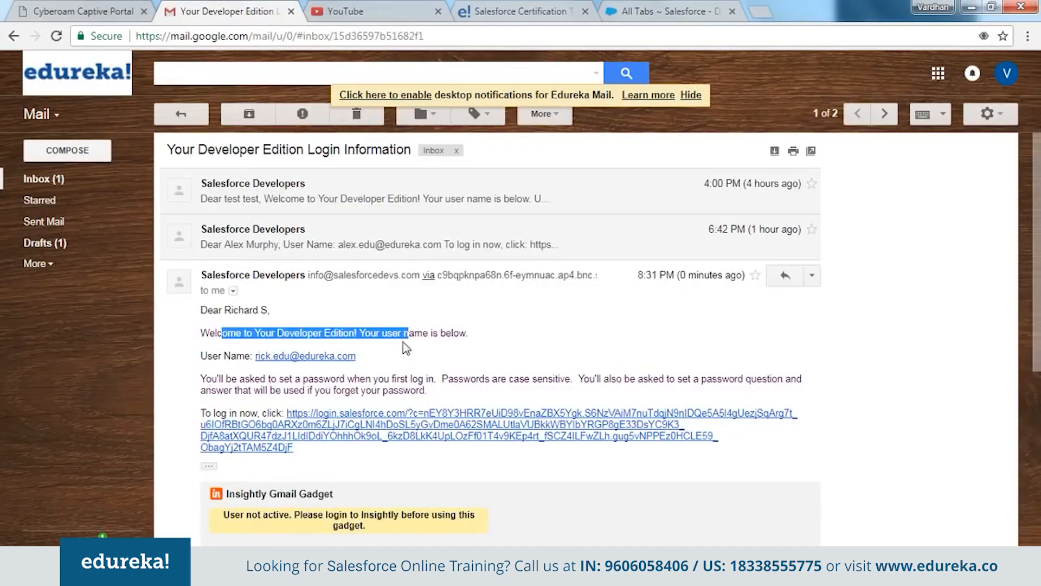
left_click(219, 371)
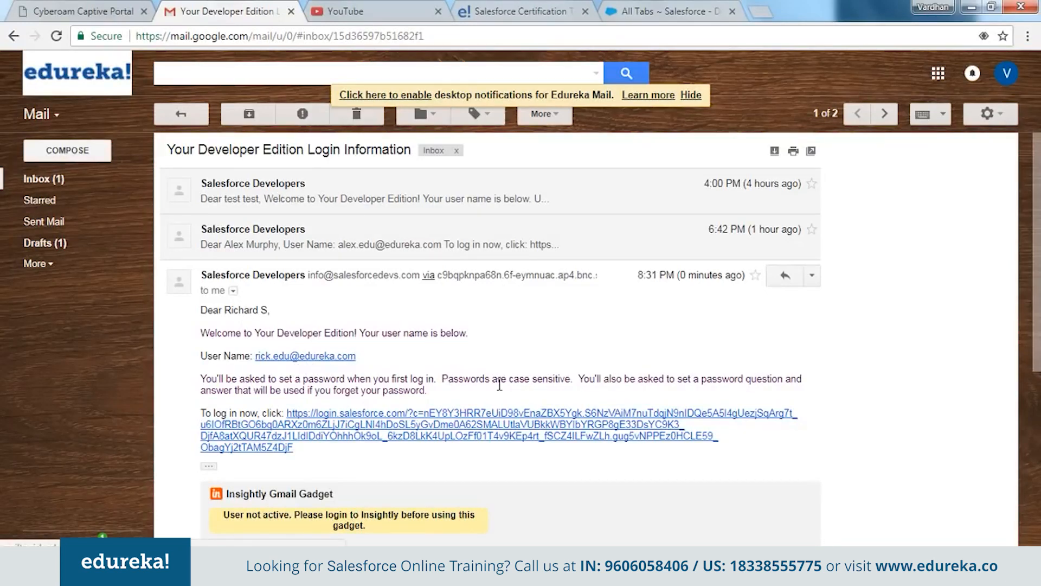
Copy the email's login link and load it in a new incognito window
right_click(497, 417)
left_click(553, 507)
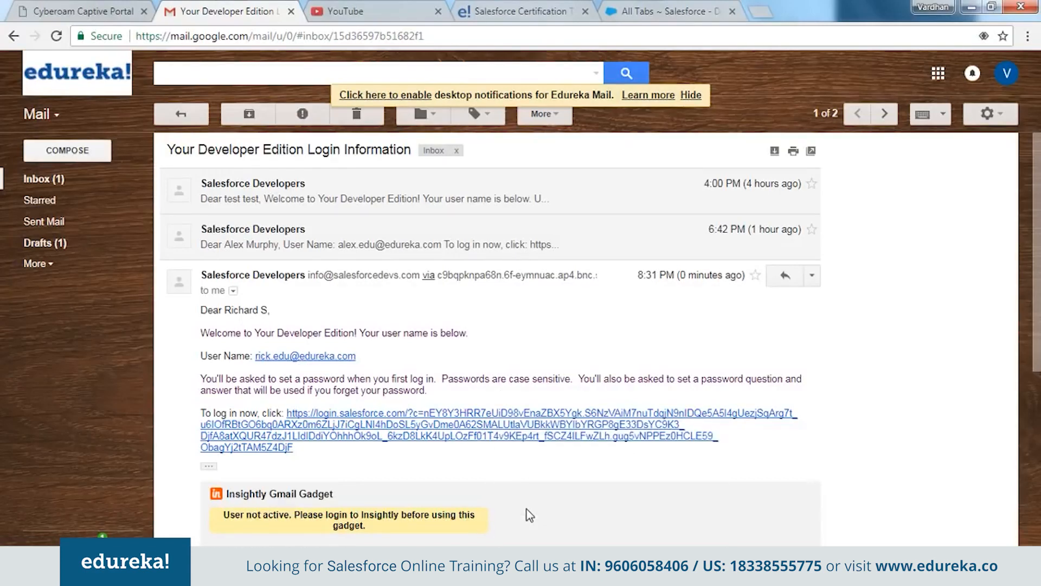
key("ctrl+shift+n")
key("ctrl+v")
key("Return")
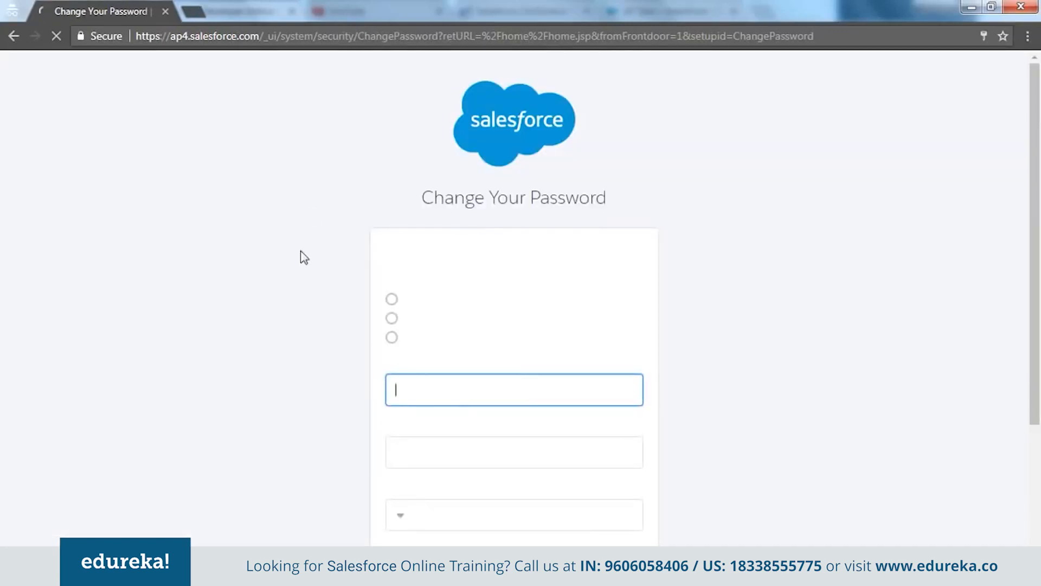
Enter and confirm the new user's password
left_click(478, 397)
type("••••")
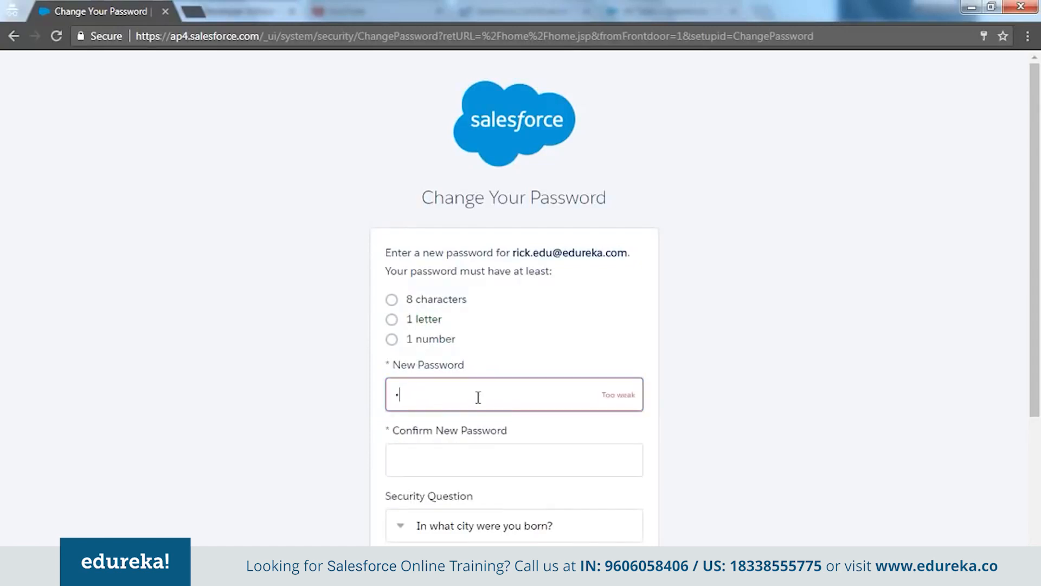
type("••••")
key("Tab")
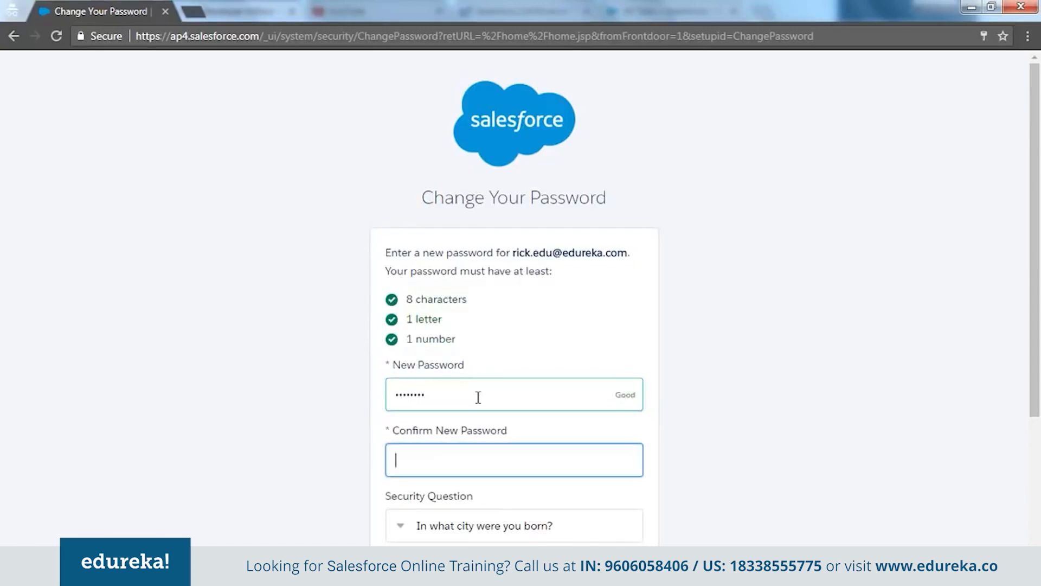
type("••••••")
left_click(325, 444)
Keep the default security question, enter the security answer, and submit the password change
scroll(326, 443, "down", 3)
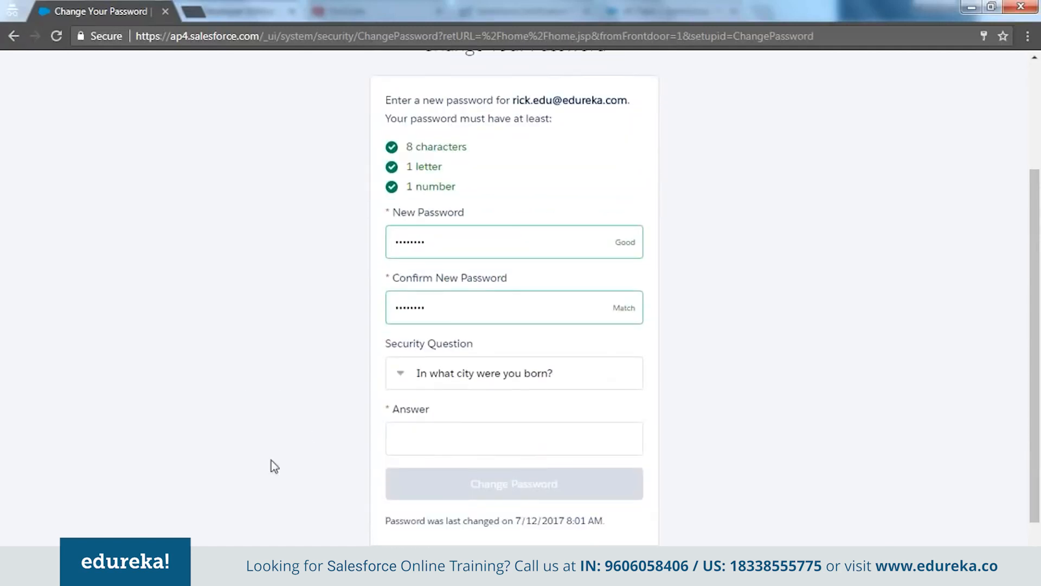
left_click(505, 372)
left_click(512, 369)
left_click(327, 405)
left_click(440, 439)
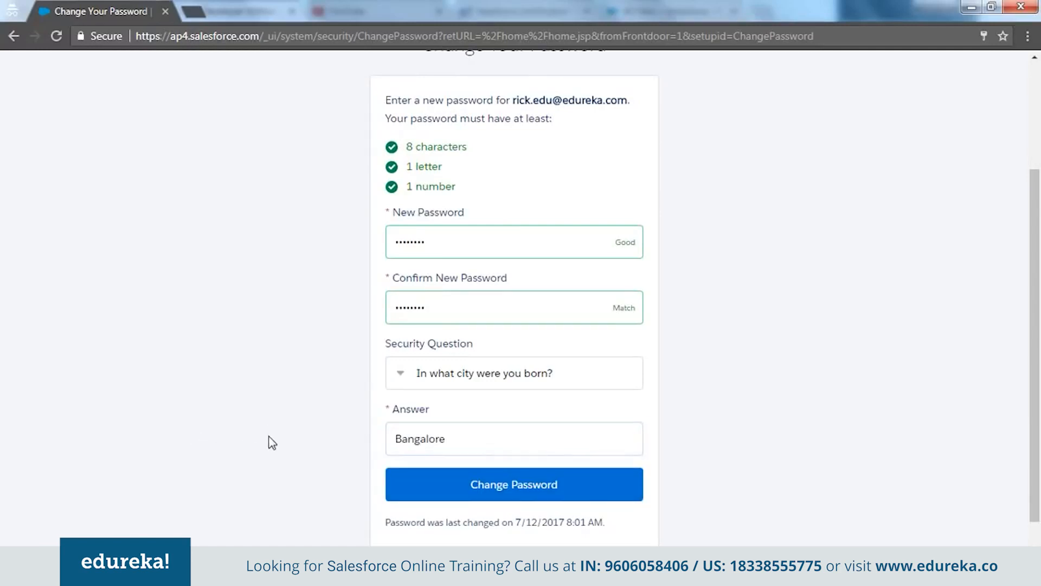
scroll(380, 434, "down", 1)
left_click(488, 452)
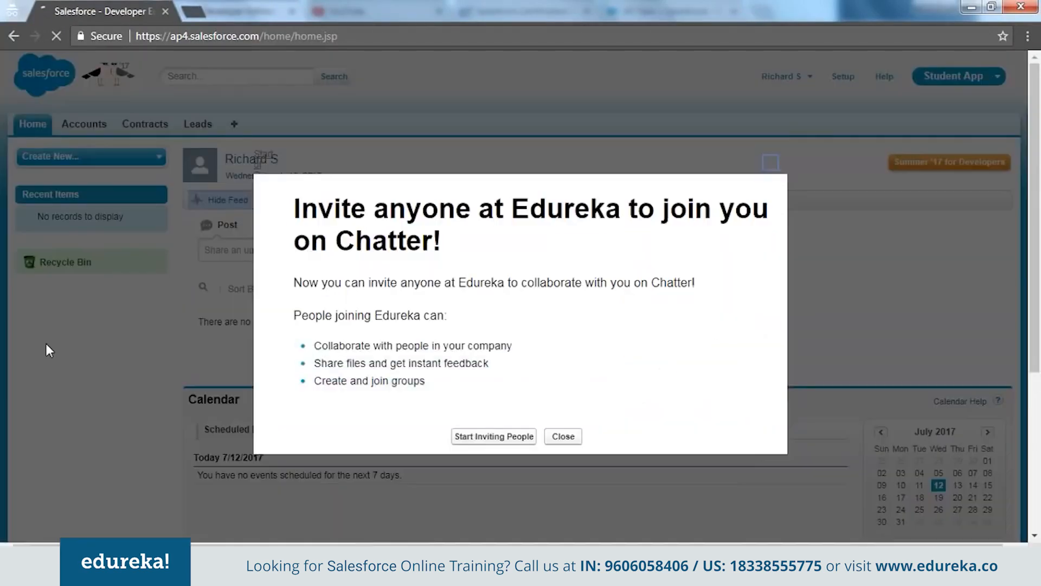
left_click(769, 162)
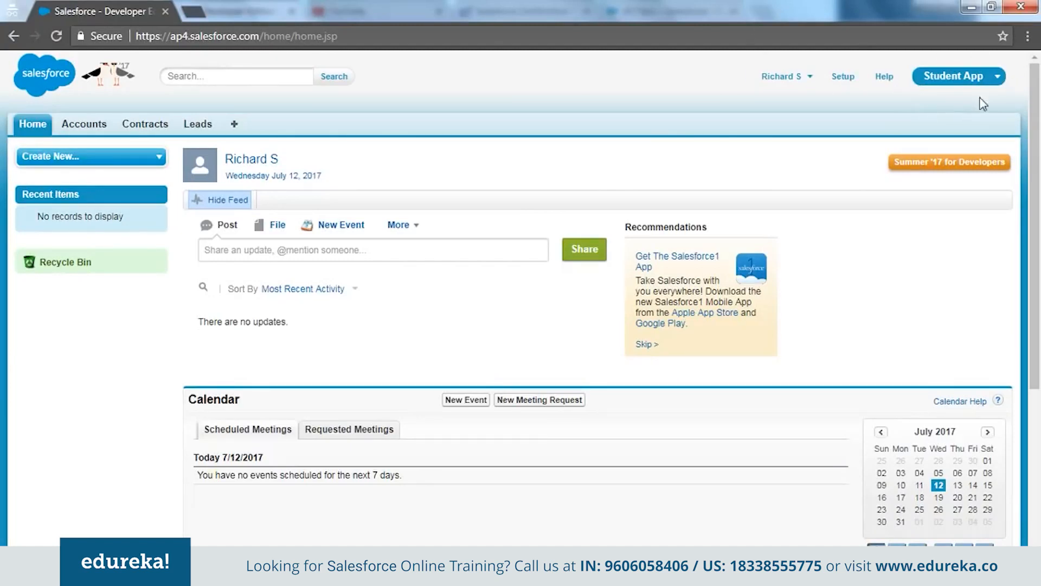
left_click(993, 83)
left_click(907, 240)
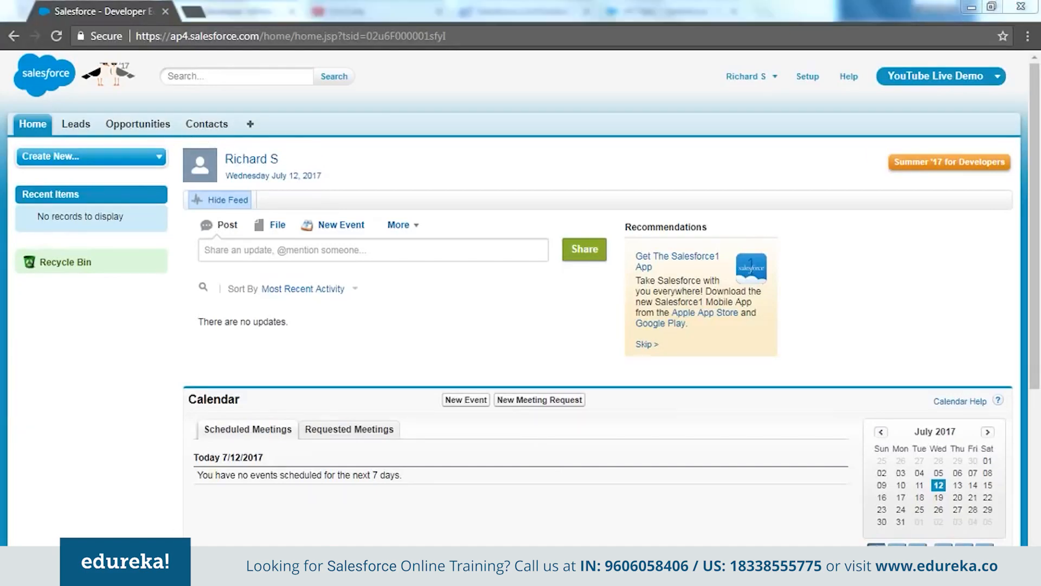
left_click(236, 500)
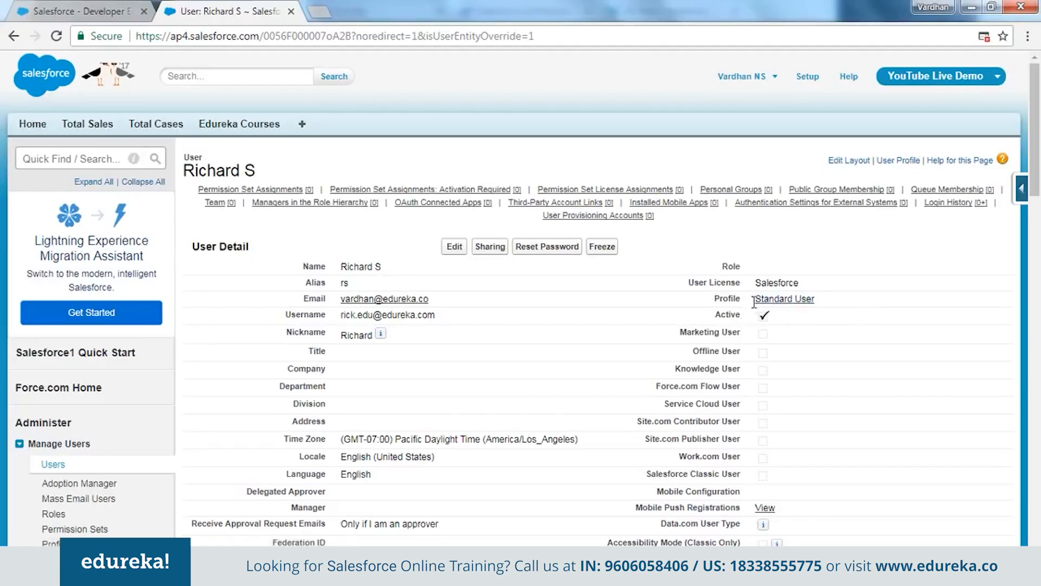
left_click_drag(754, 298, 827, 305)
left_click(502, 307)
scroll(261, 311, "down", 2)
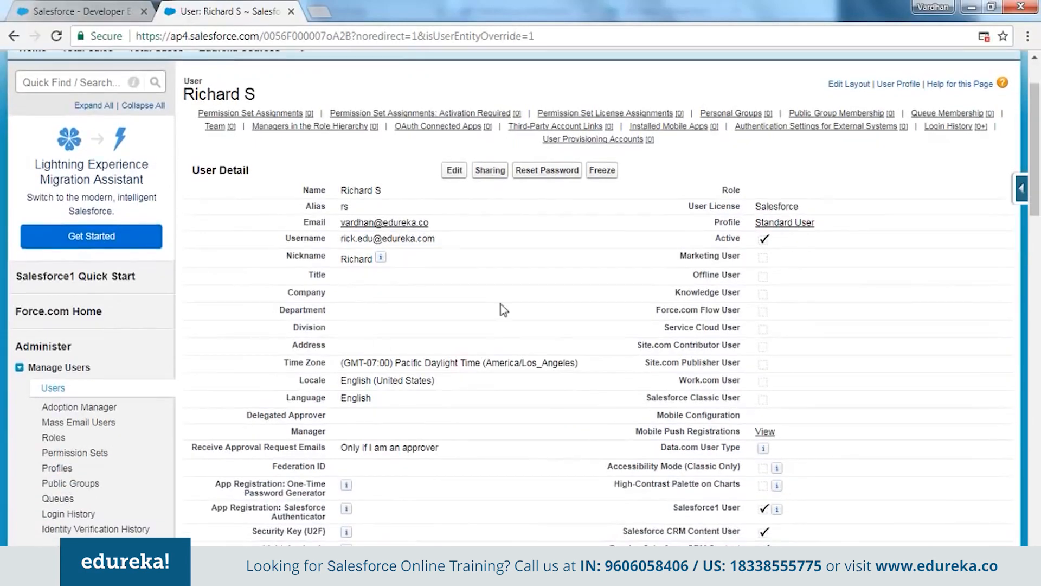
Find Standard User on page two of the Profiles list and clone it
left_click(56, 468)
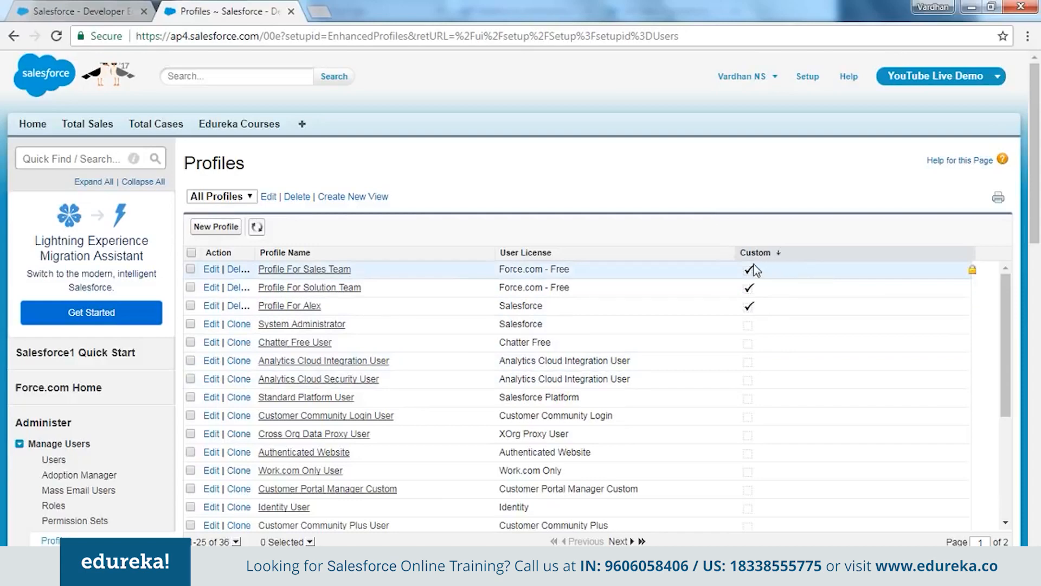
scroll(692, 377, "down", 4)
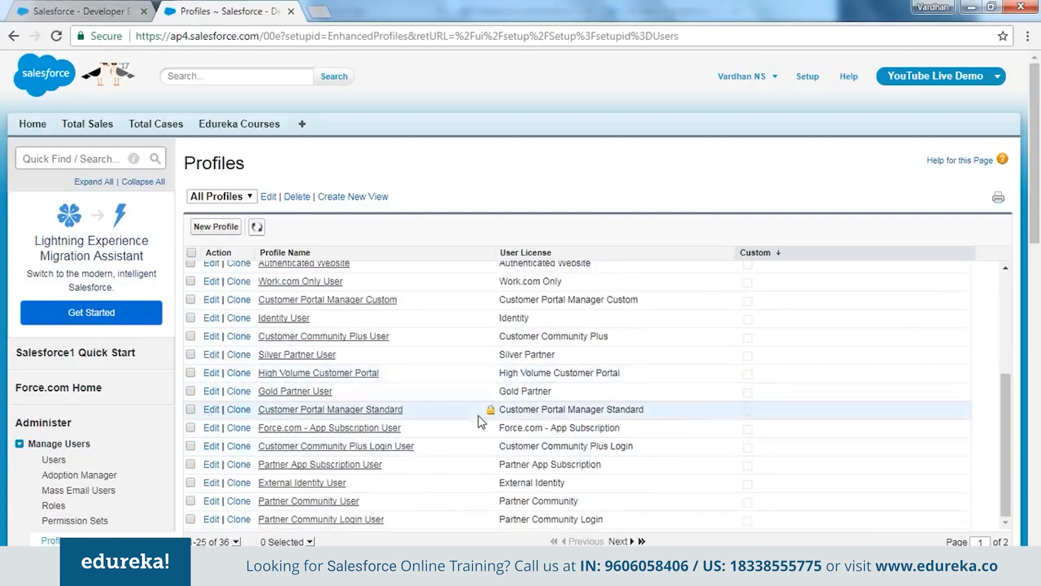
scroll(645, 358, "up", 4)
scroll(574, 305, "down", 4)
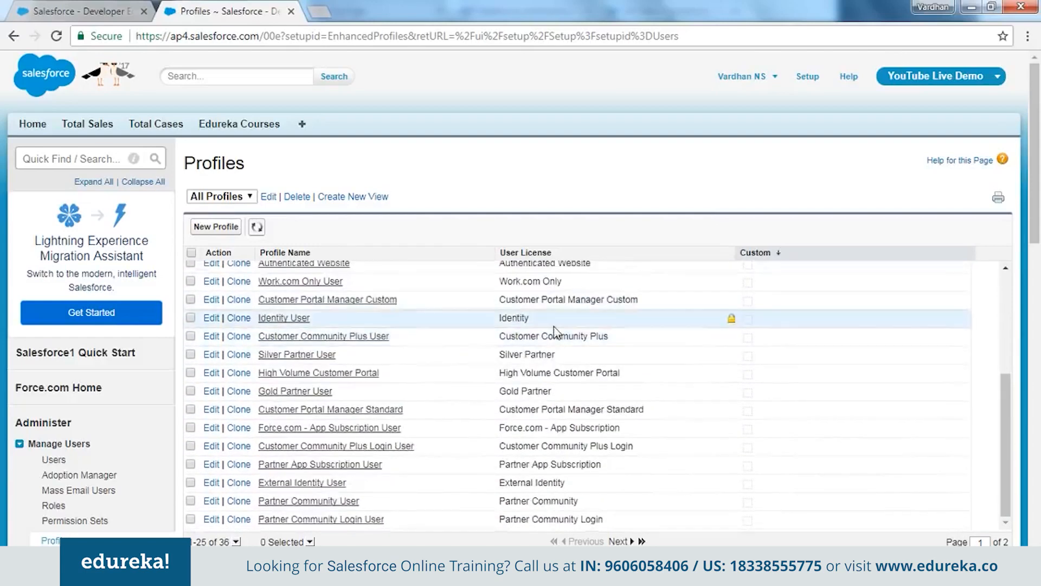
scroll(401, 388, "down", 3)
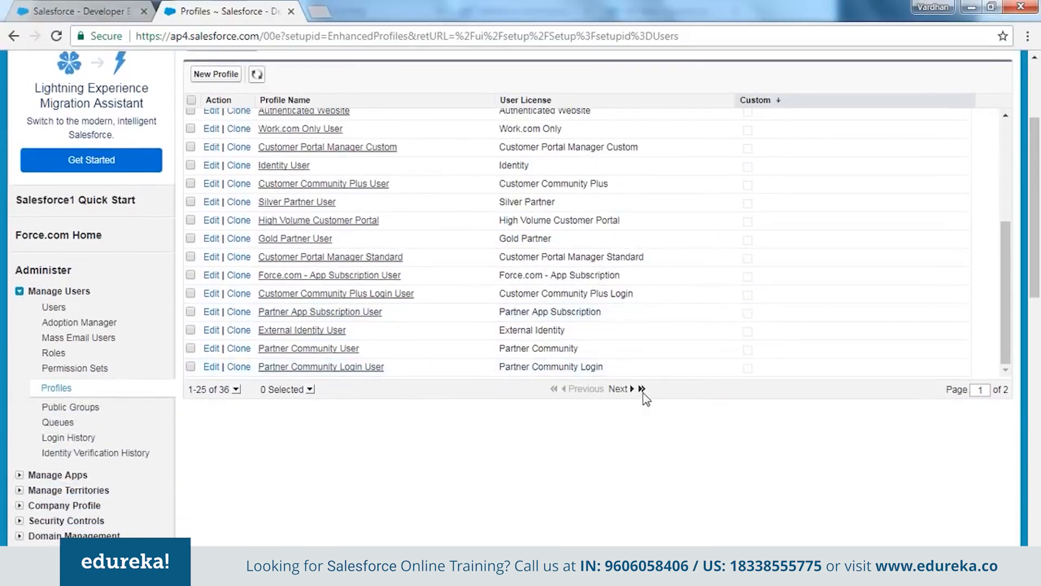
left_click(633, 389)
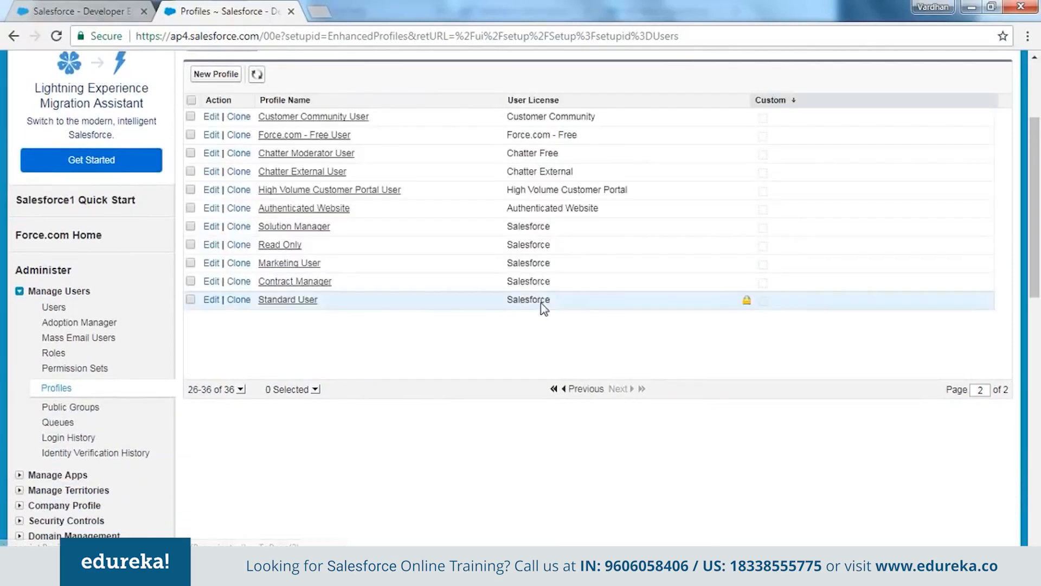
left_click_drag(321, 302, 259, 303)
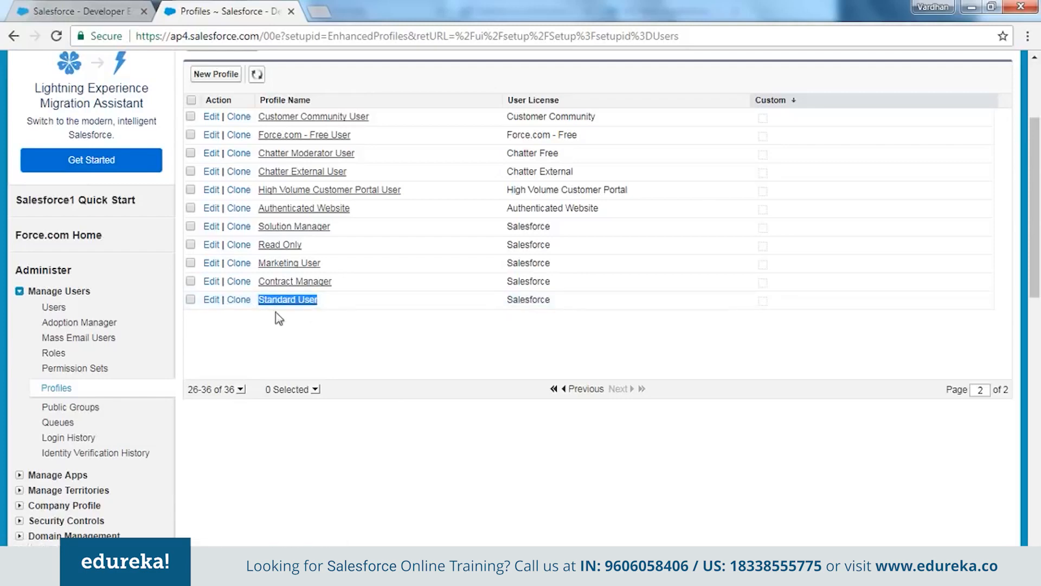
left_click(236, 300)
Name the Standard User clone 'Profile For Richard' and save it
left_click(386, 285)
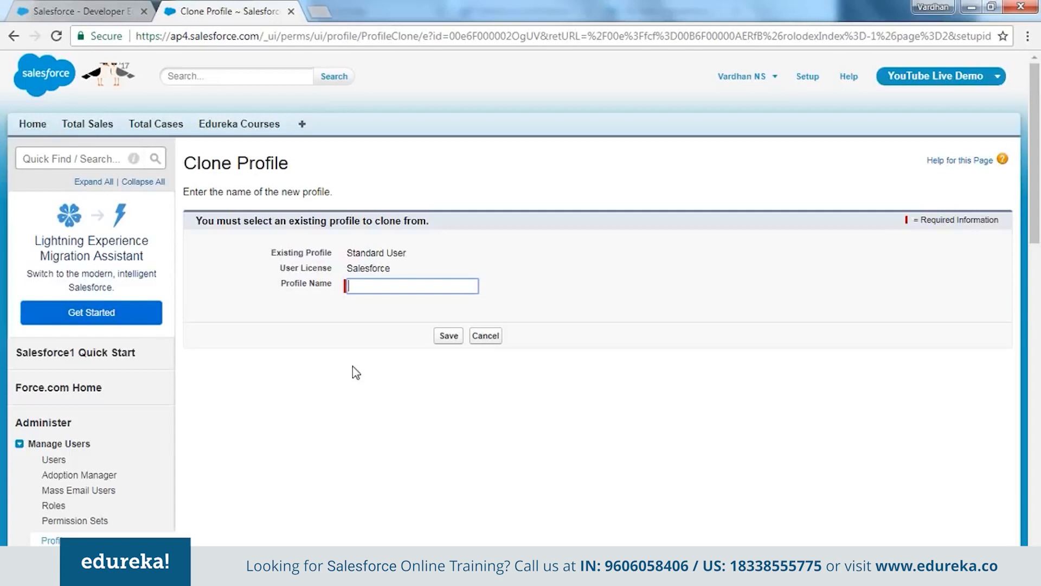
type("Profile ")
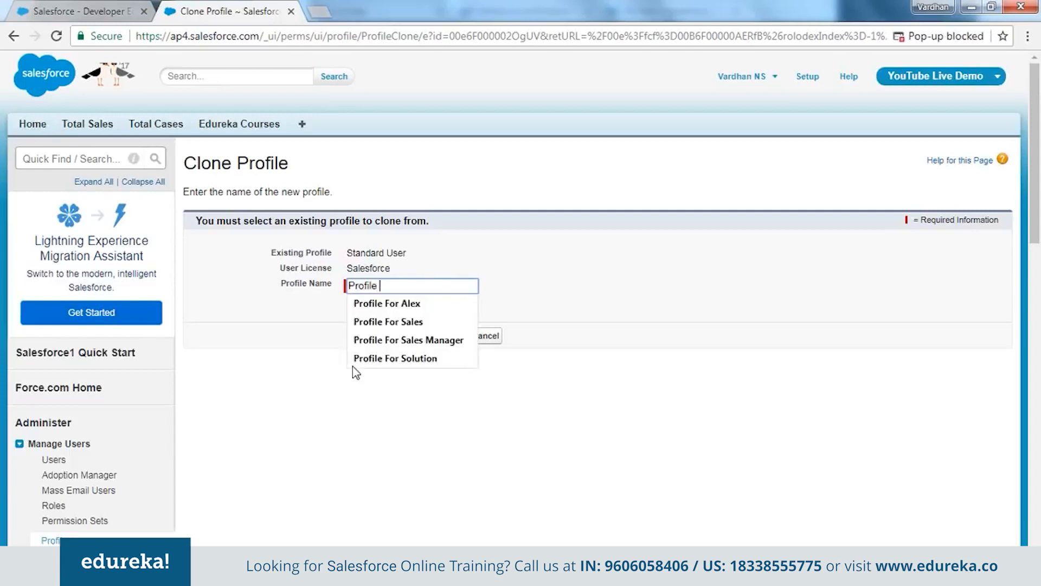
type("For Ric")
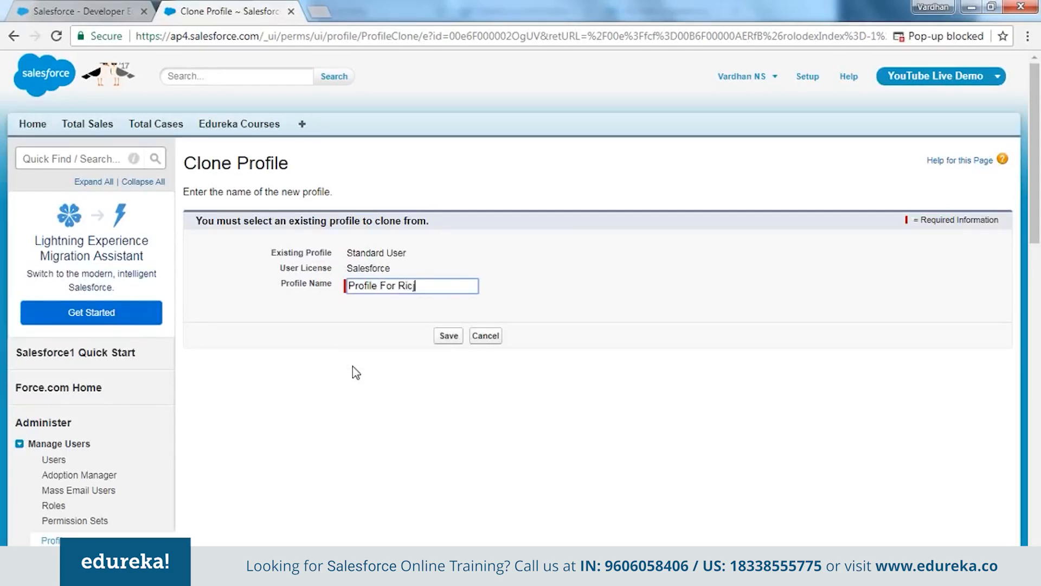
type("hard")
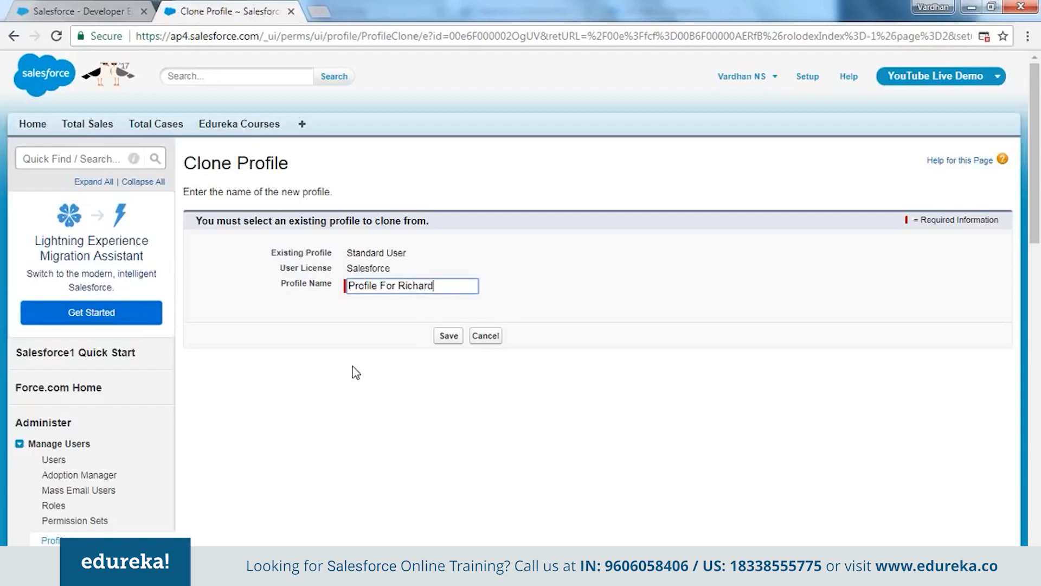
left_click(450, 340)
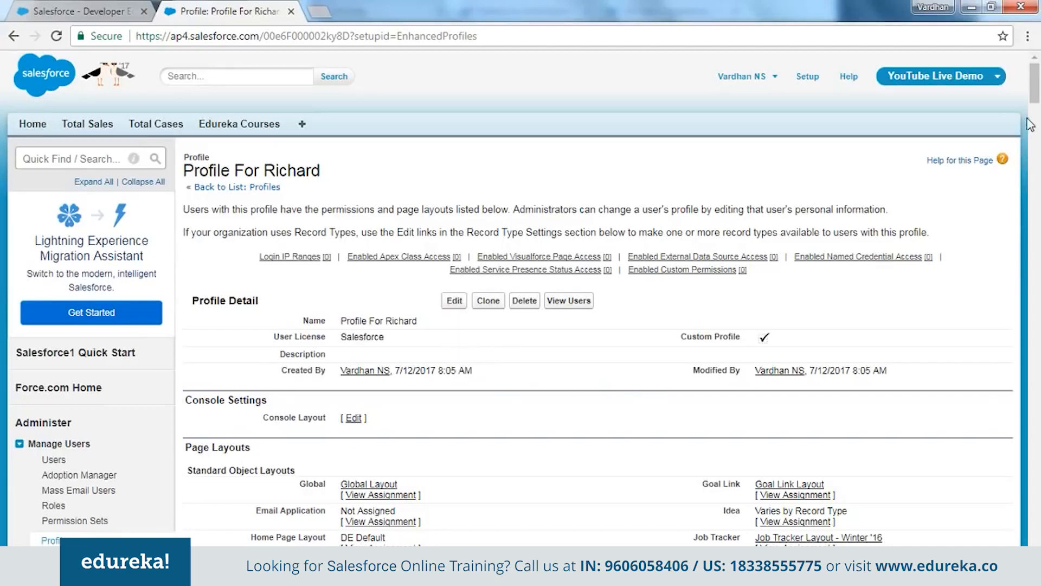
left_click_drag(1034, 94, 1030, 443)
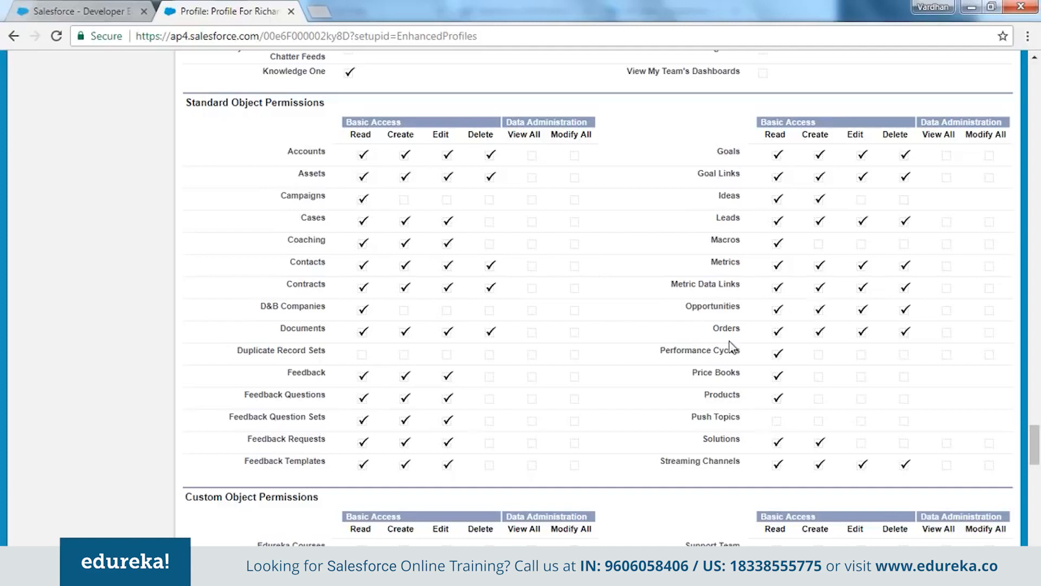
scroll(365, 209, "down", 4)
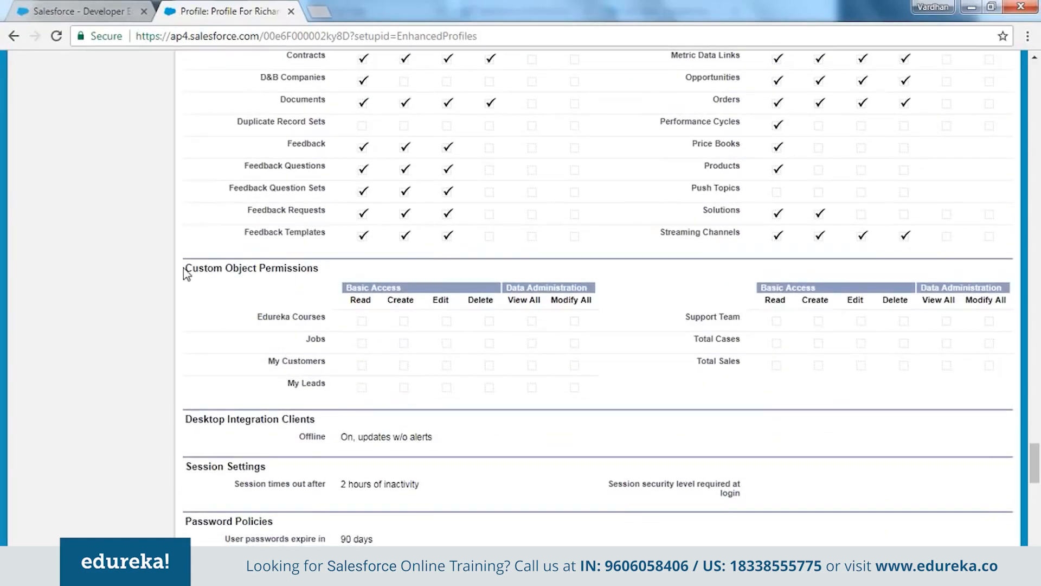
left_click_drag(182, 271, 317, 274)
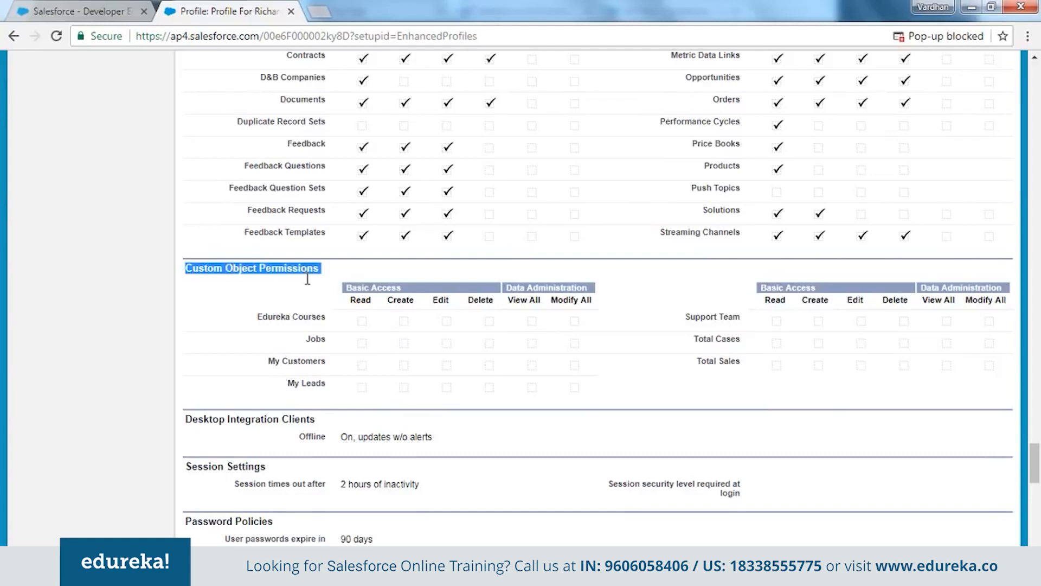
left_click(854, 293)
left_click(114, 571)
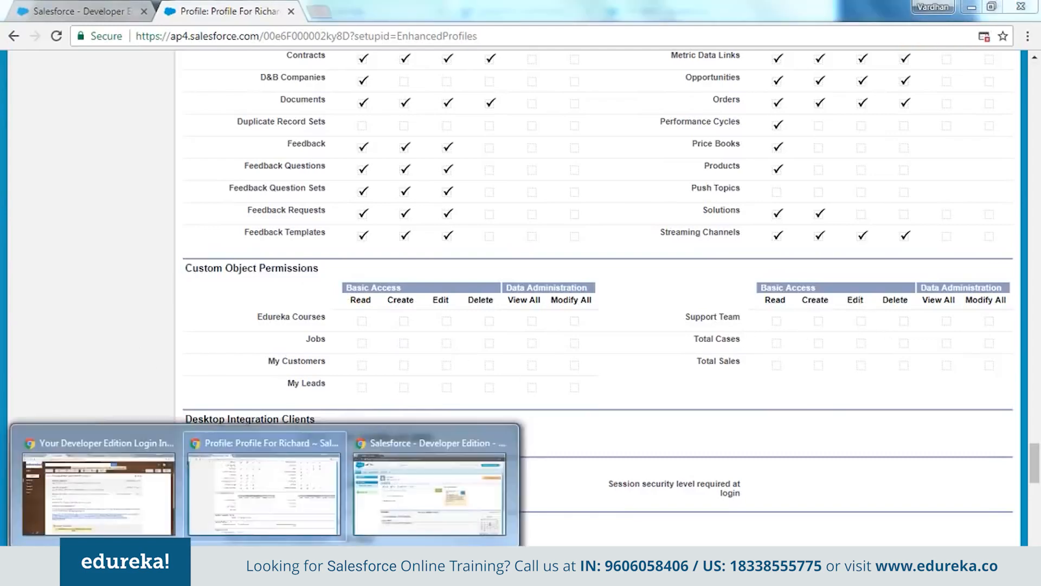
left_click(402, 498)
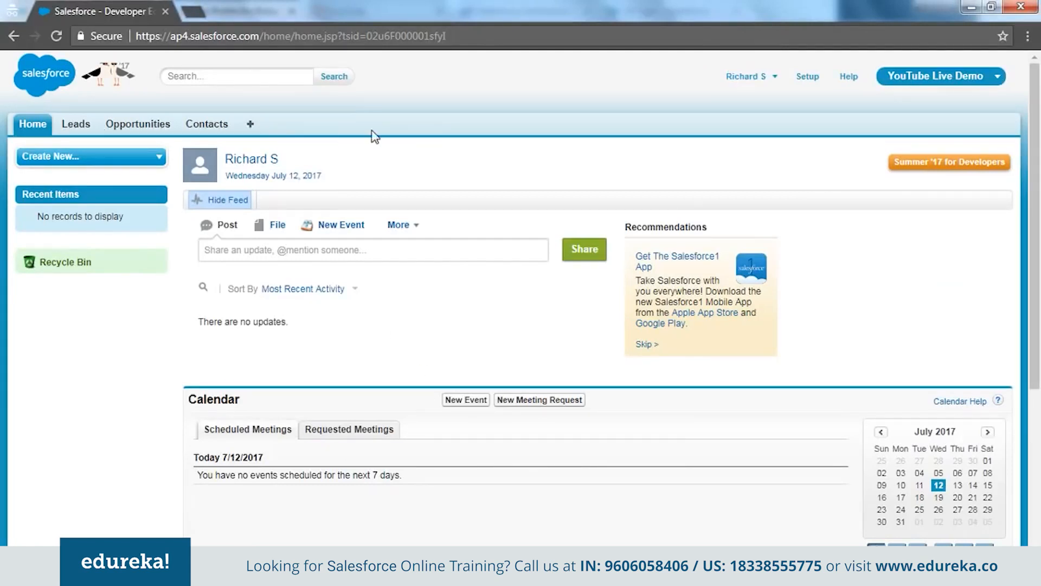
key("alt+Tab")
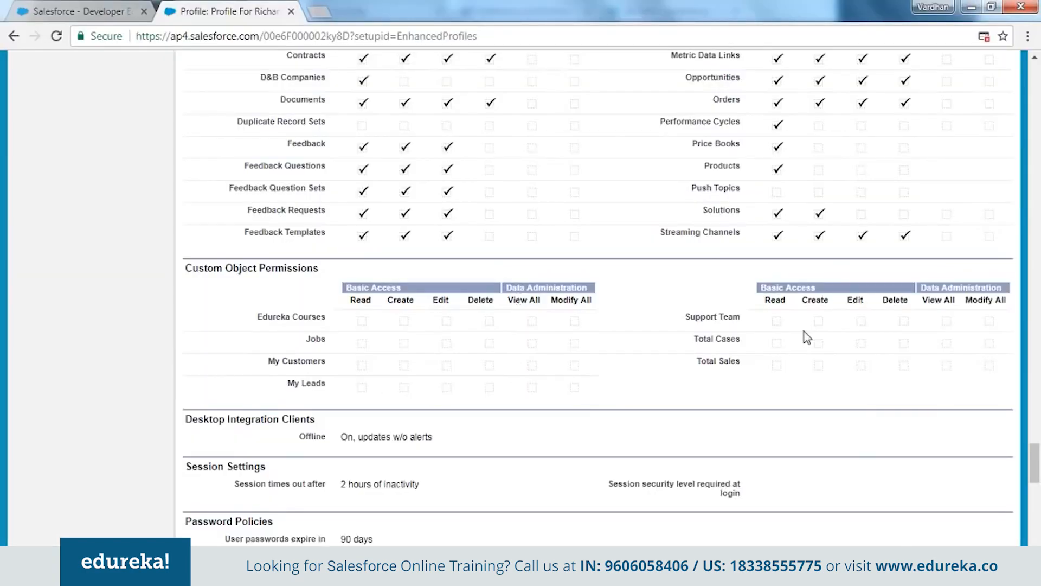
scroll(786, 353, "up", 20)
scroll(788, 353, "up", 20)
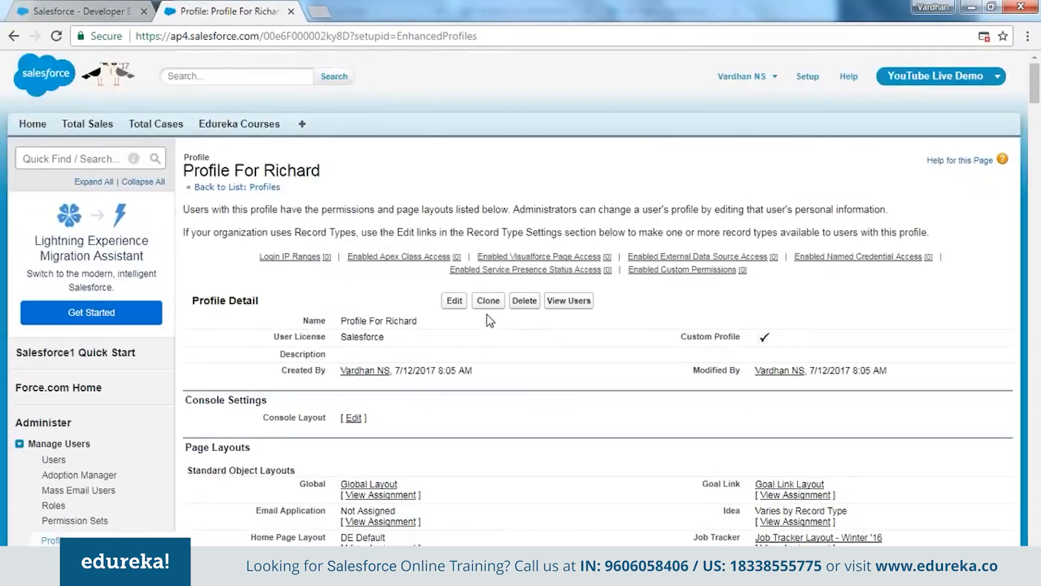
Edit Profile For Richard and scroll down to its Custom Object Permissions table
left_click(455, 301)
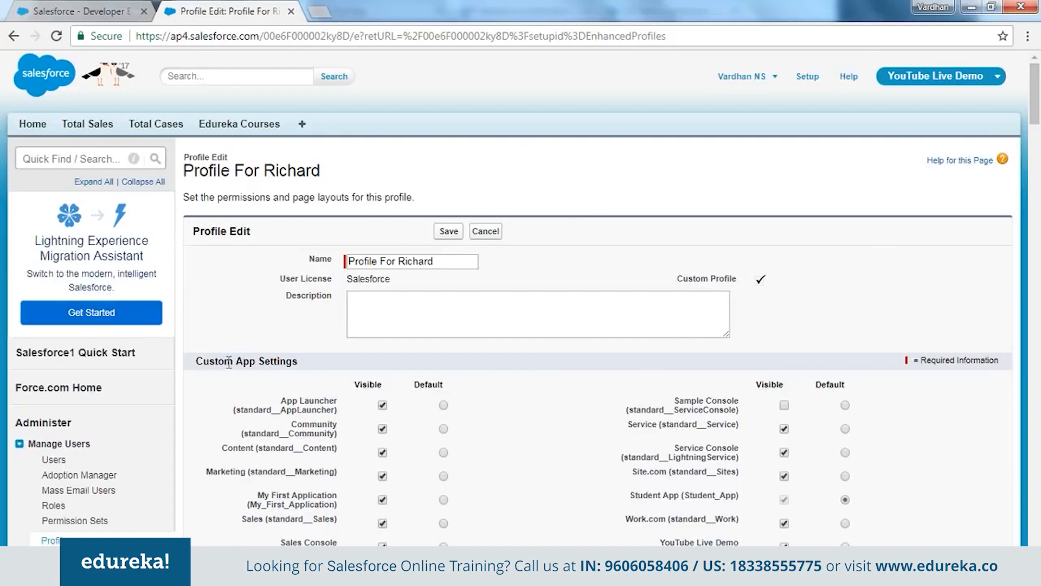
scroll(440, 362, "down", 2)
scroll(437, 357, "down", 15)
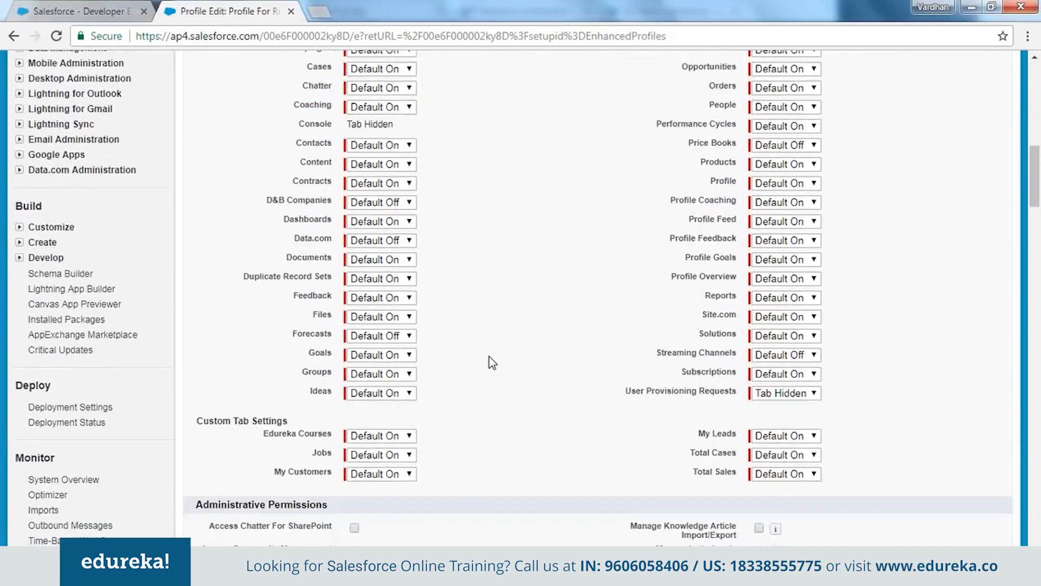
scroll(493, 342, "down", 18)
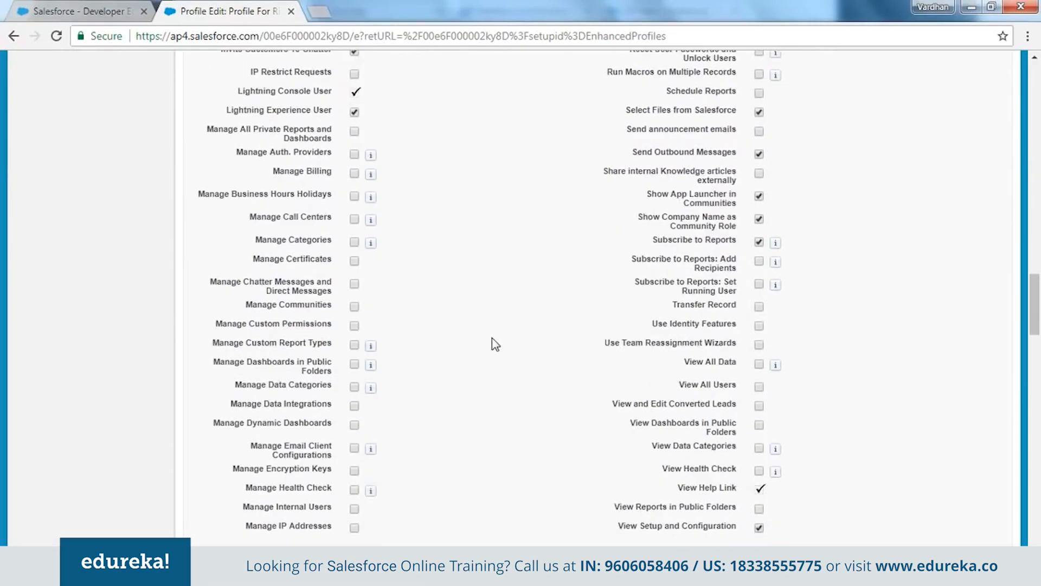
scroll(453, 305, "down", 14)
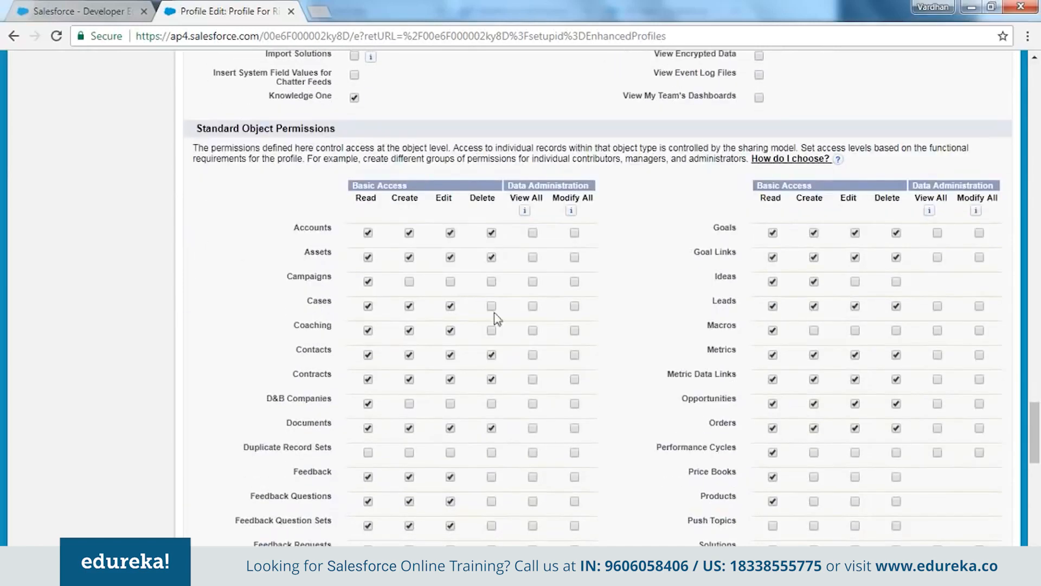
scroll(643, 315, "down", 7)
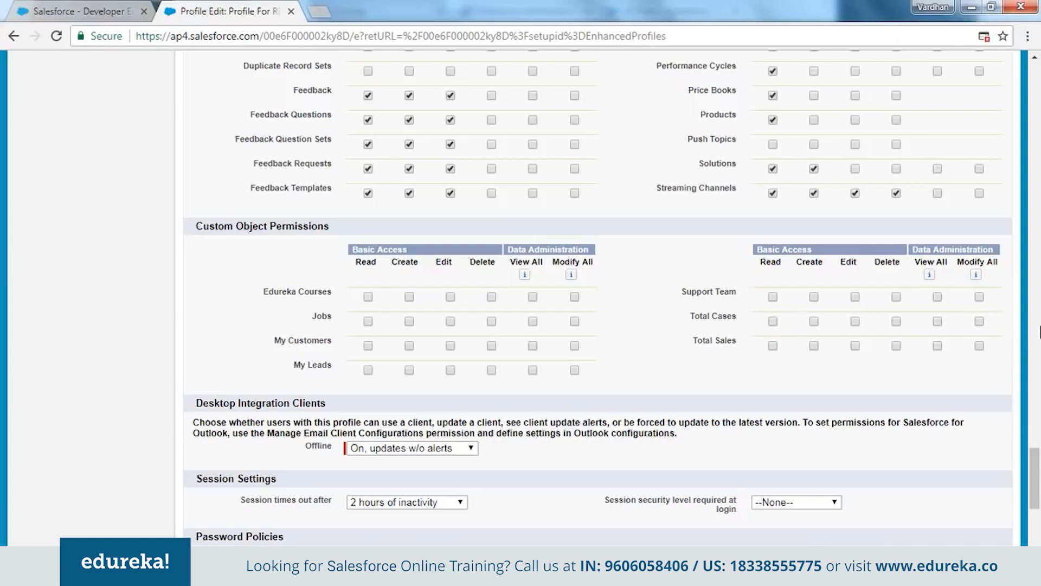
Tick Modify All and Create for Total Cases, Total Sales and Edureka Courses
left_click(978, 321)
left_click(813, 321)
left_click(979, 345)
left_click(813, 346)
left_click(574, 297)
left_click(410, 297)
Keep the session timeout at 2 hours of inactivity and scroll to the form's bottom
scroll(639, 302, "down", 3)
scroll(639, 302, "down", 2)
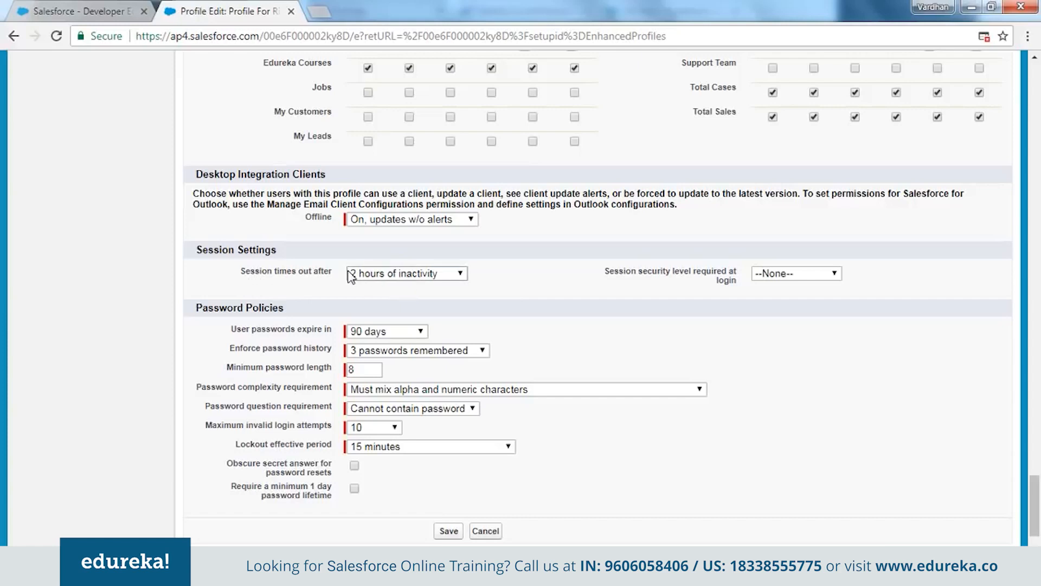
left_click(456, 275)
left_click(456, 274)
scroll(572, 276, "down", 2)
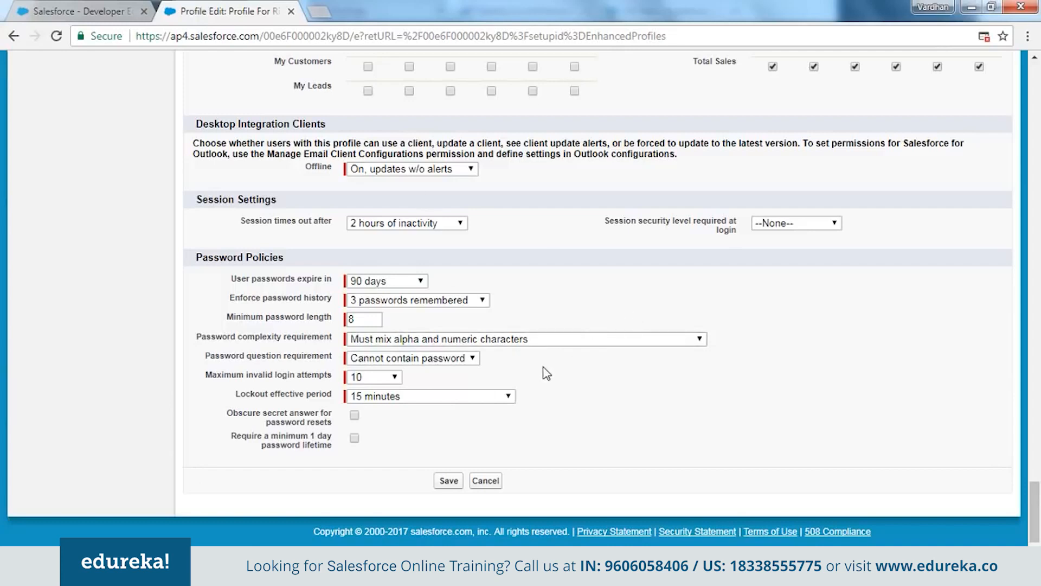
Save the profile's object permissions, then go via the Profiles list to Active Users
left_click(451, 482)
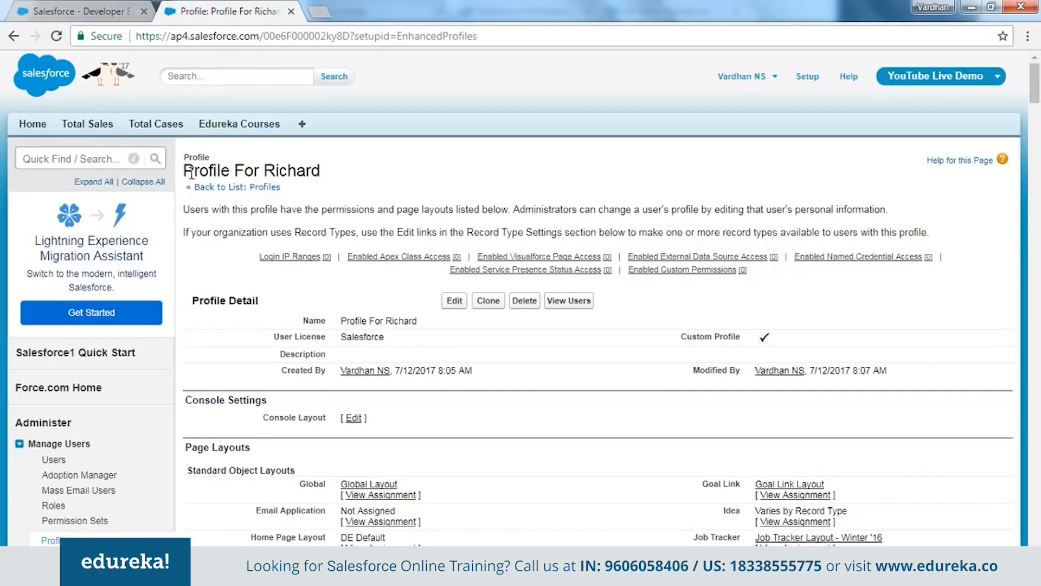
left_click_drag(184, 165, 321, 171)
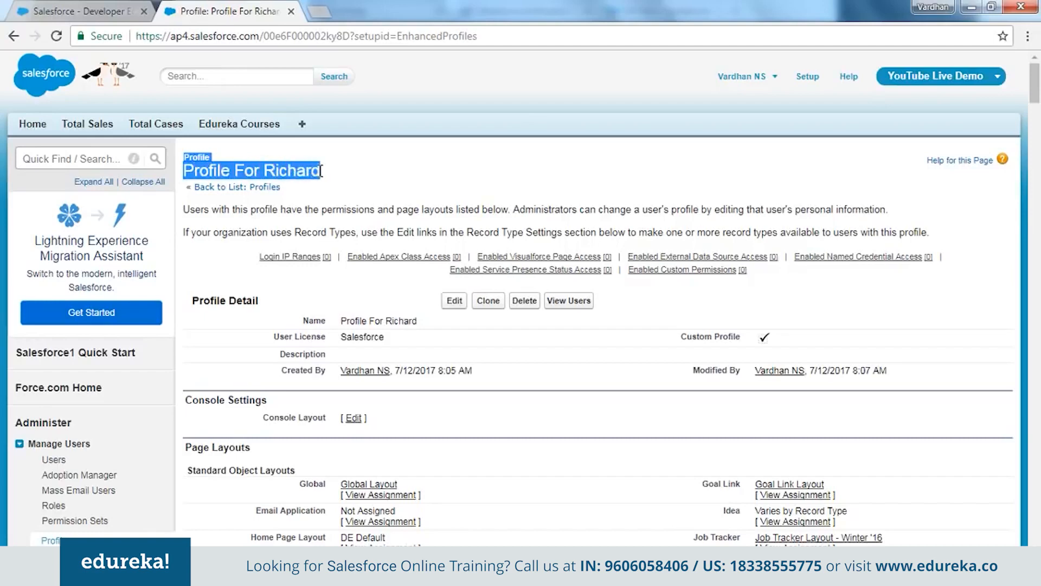
left_click(321, 170)
left_click(264, 188)
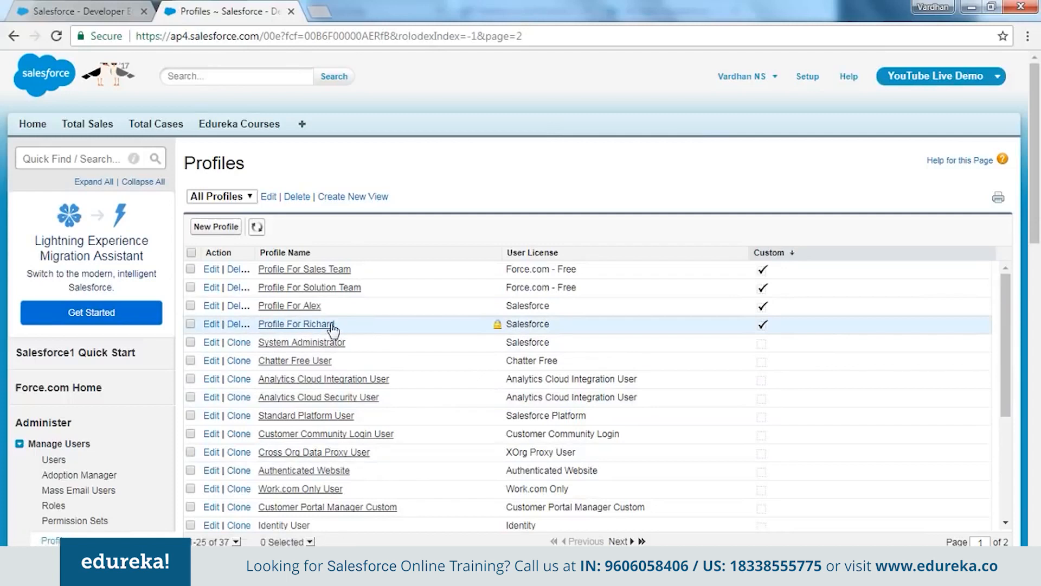
left_click(54, 459)
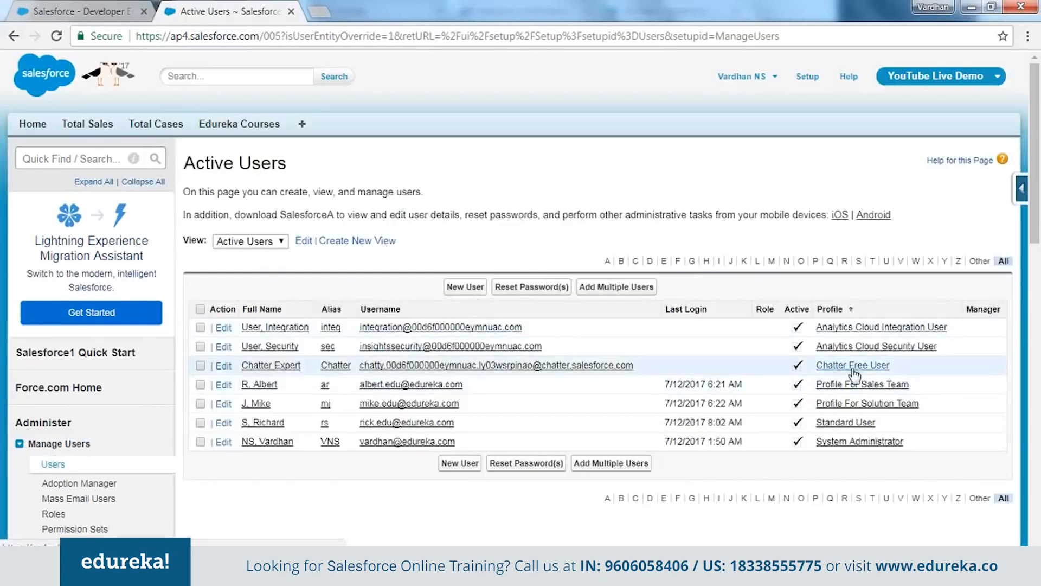
left_click(231, 426)
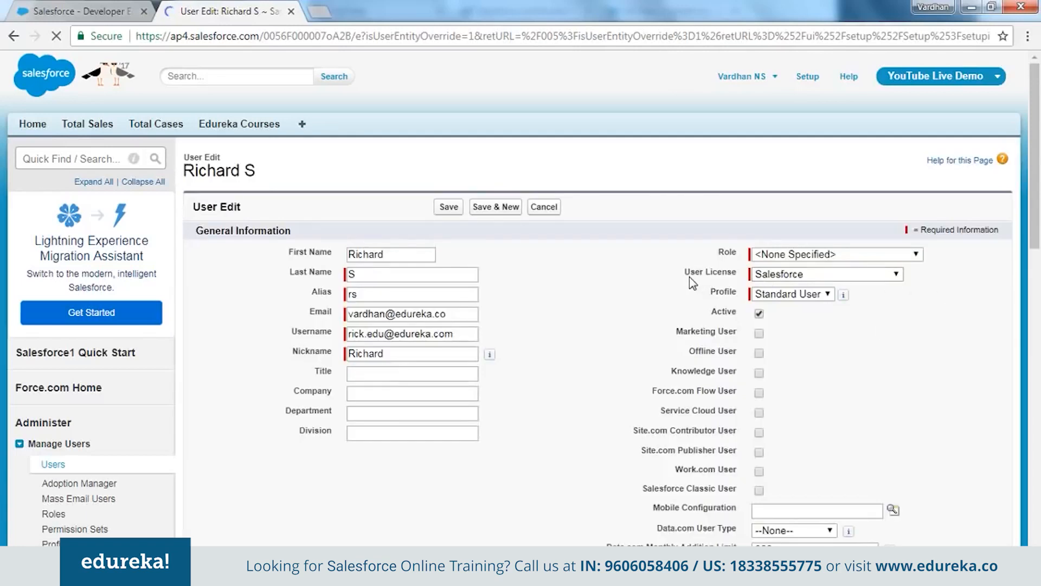
left_click(799, 276)
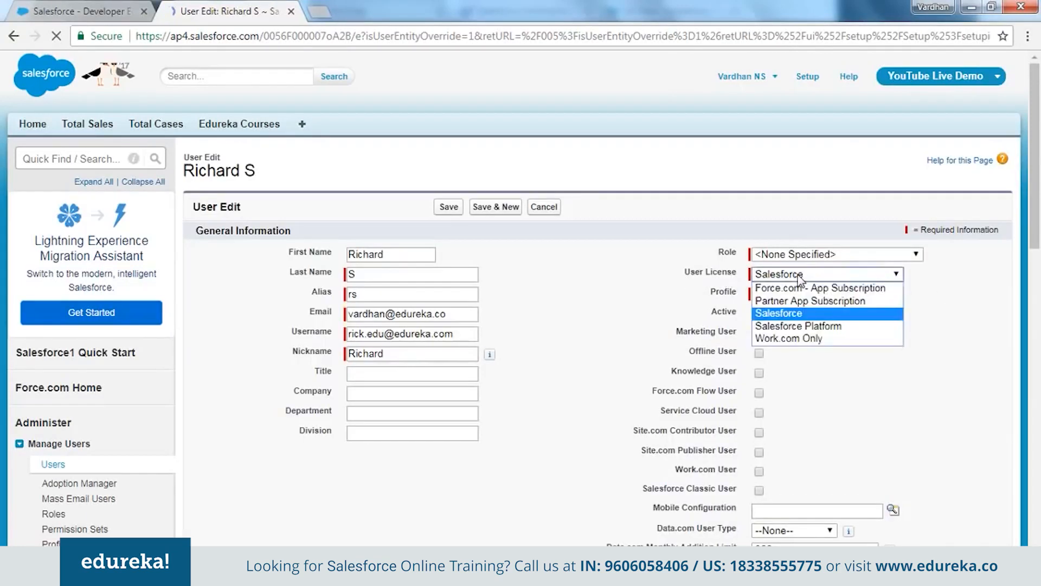
left_click(800, 313)
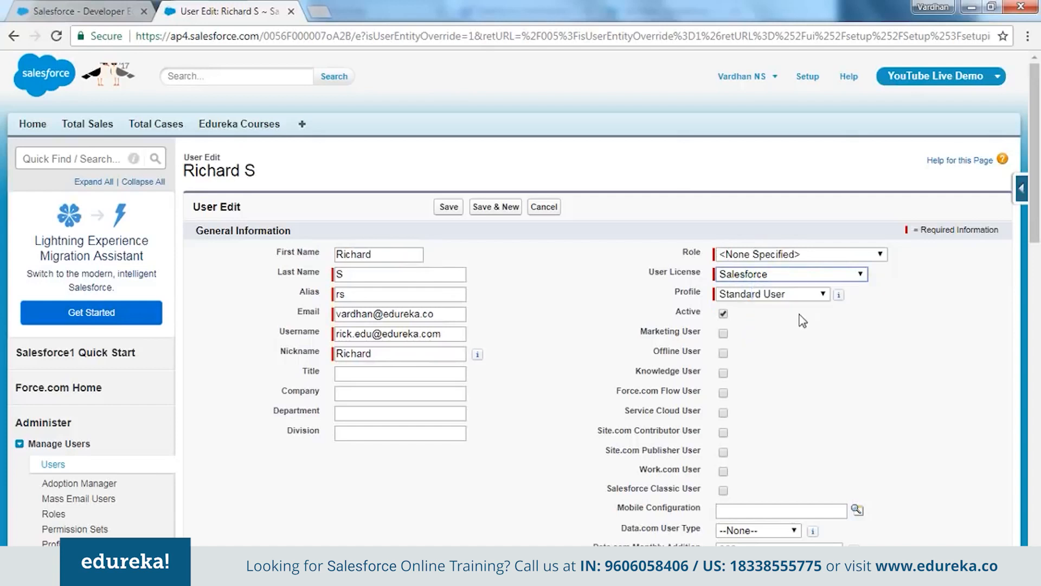
left_click(747, 299)
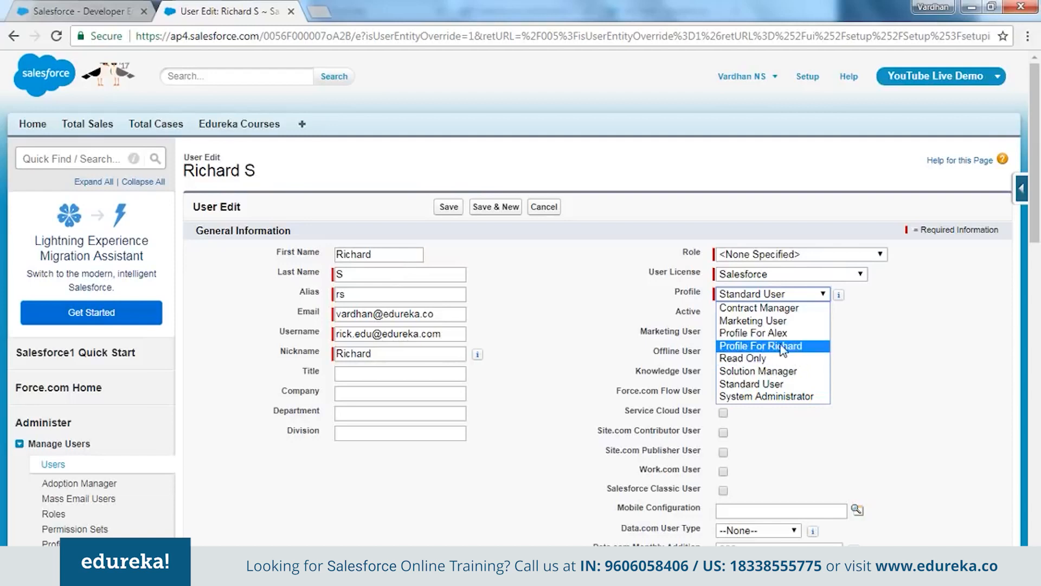
left_click(799, 347)
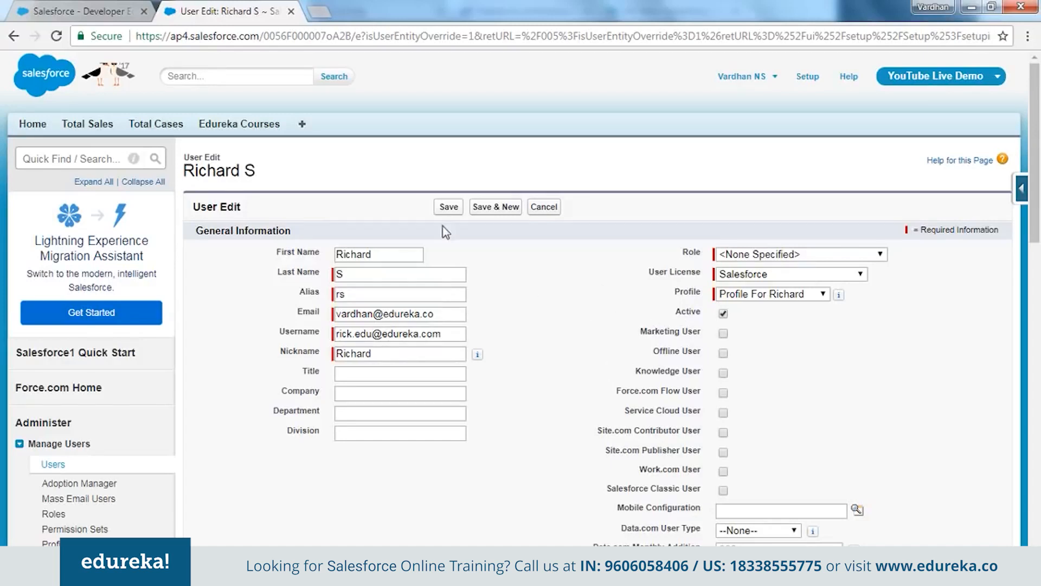
left_click(448, 207)
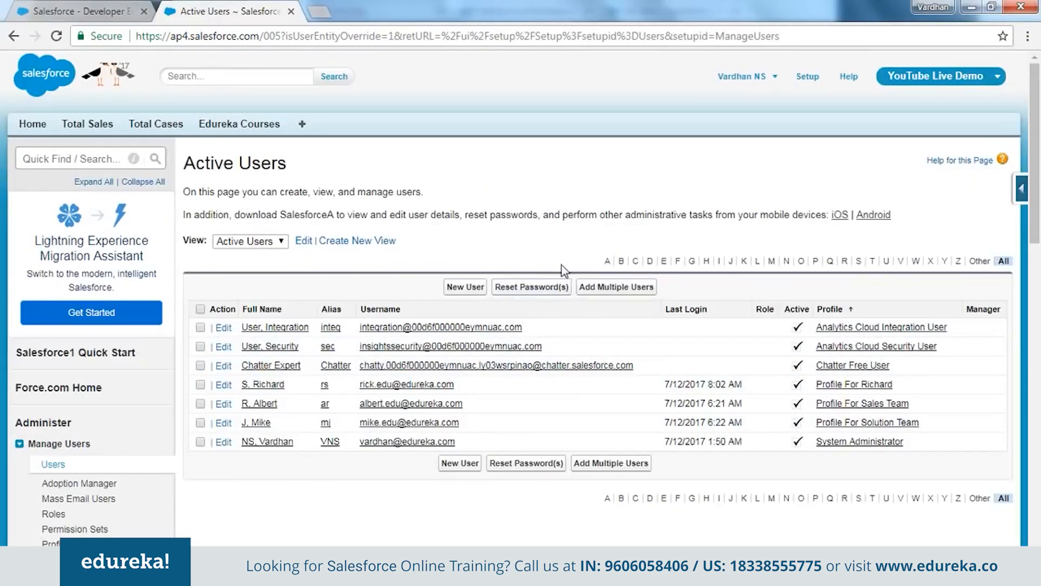
mouse_move(239, 573)
left_click(381, 501)
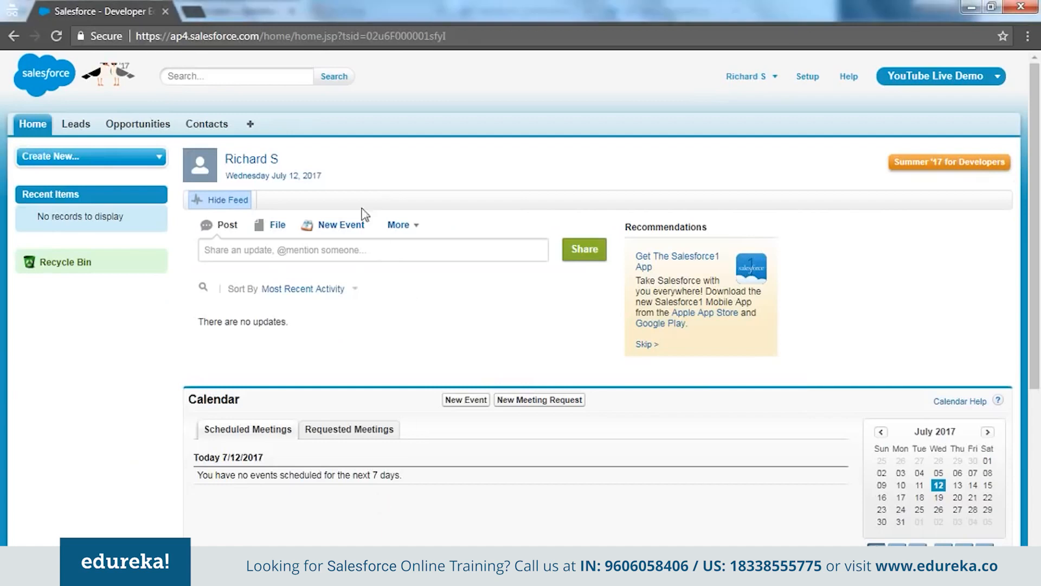
left_click(358, 37)
key("Return")
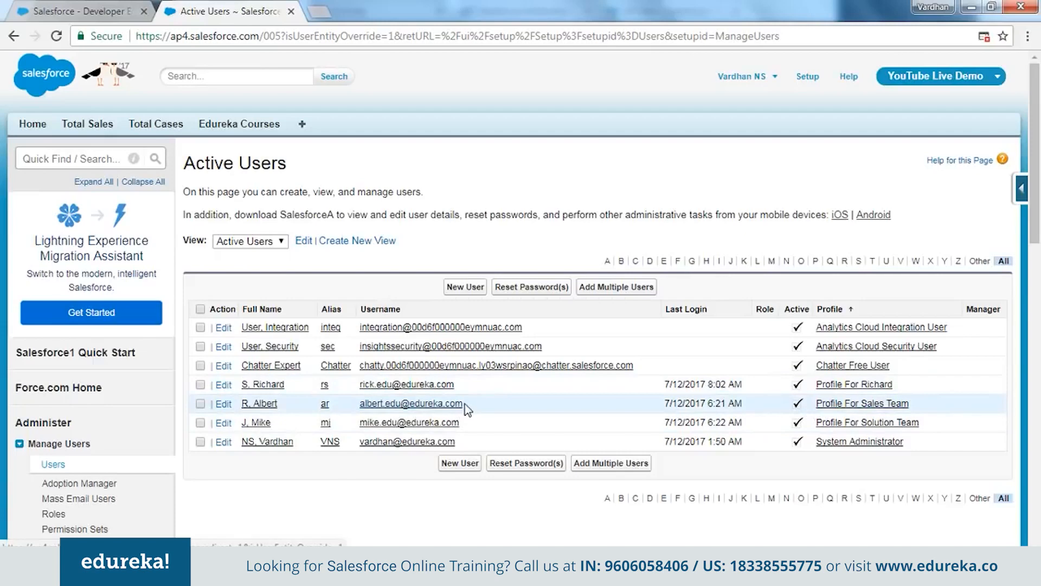
Copy the Profile For Sales Team user's username and log the current test user out
left_click_drag(462, 403, 364, 408)
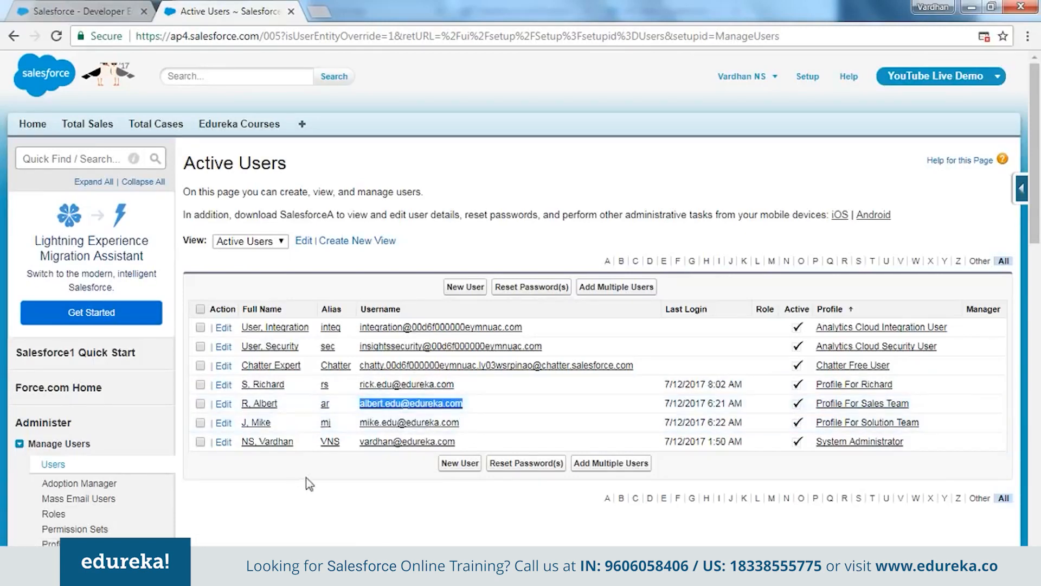
key("alt+Tab")
left_click(748, 76)
left_click(735, 144)
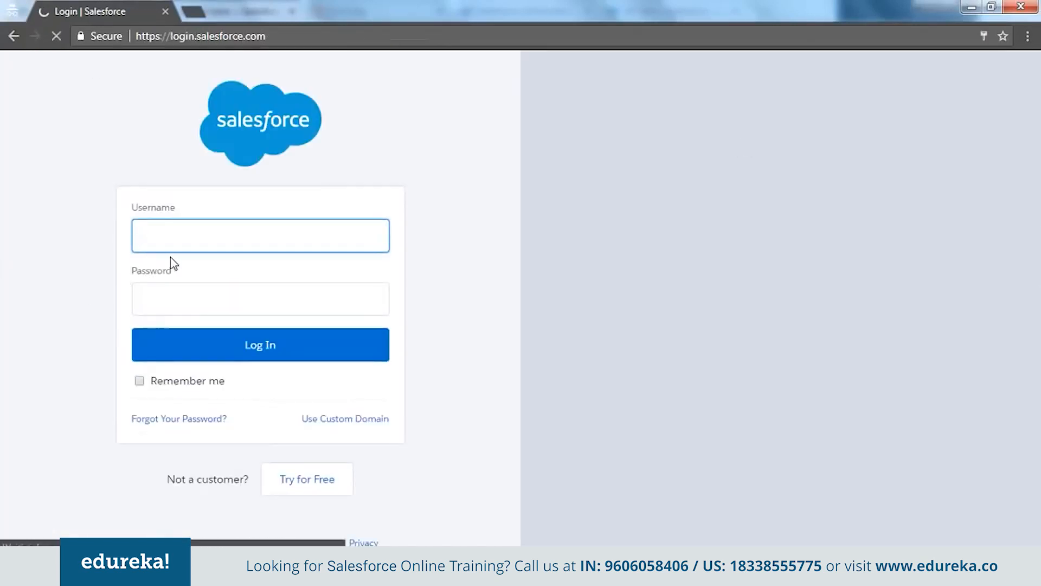
Log in with that user's username and password, then switch to Gmail for the verification code
key("Tab")
type("********")
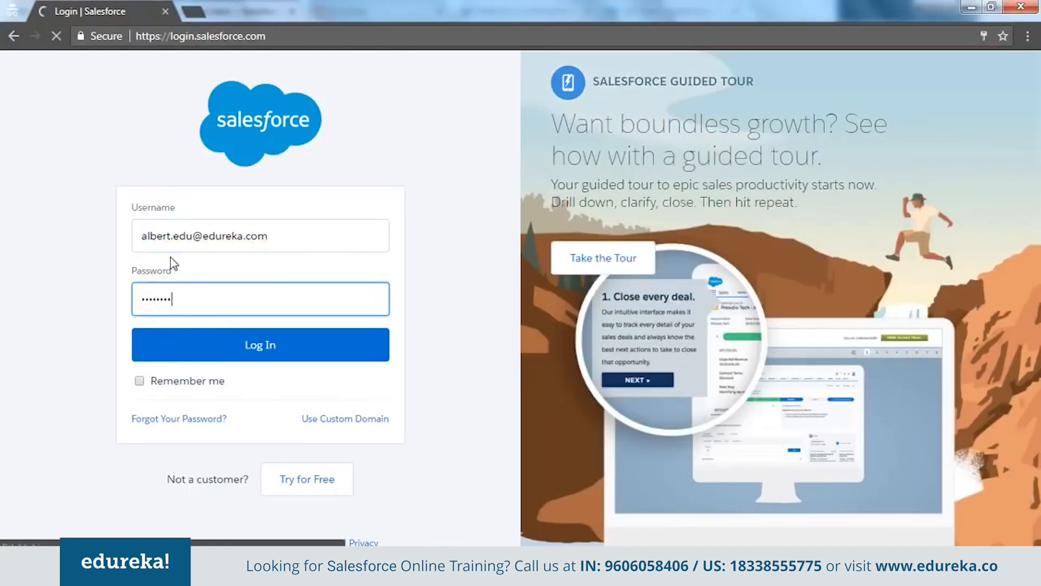
key("Return")
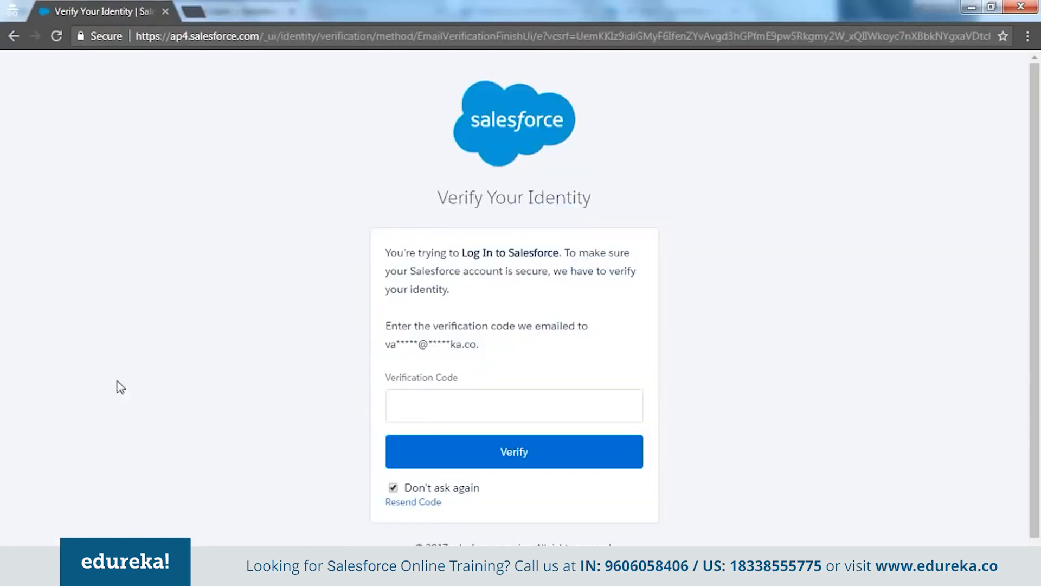
left_click(464, 411)
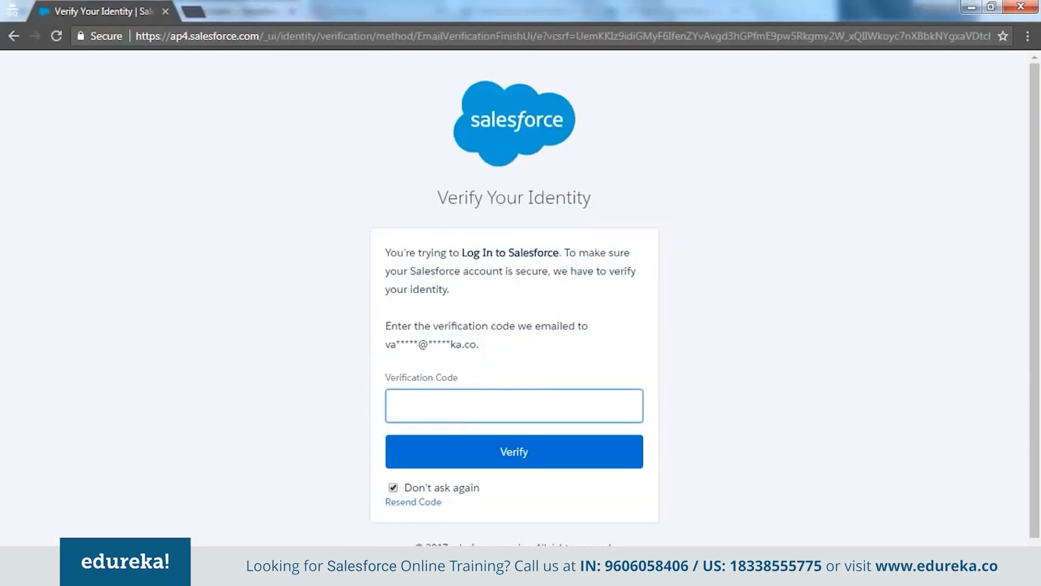
left_click(265, 571)
left_click(126, 494)
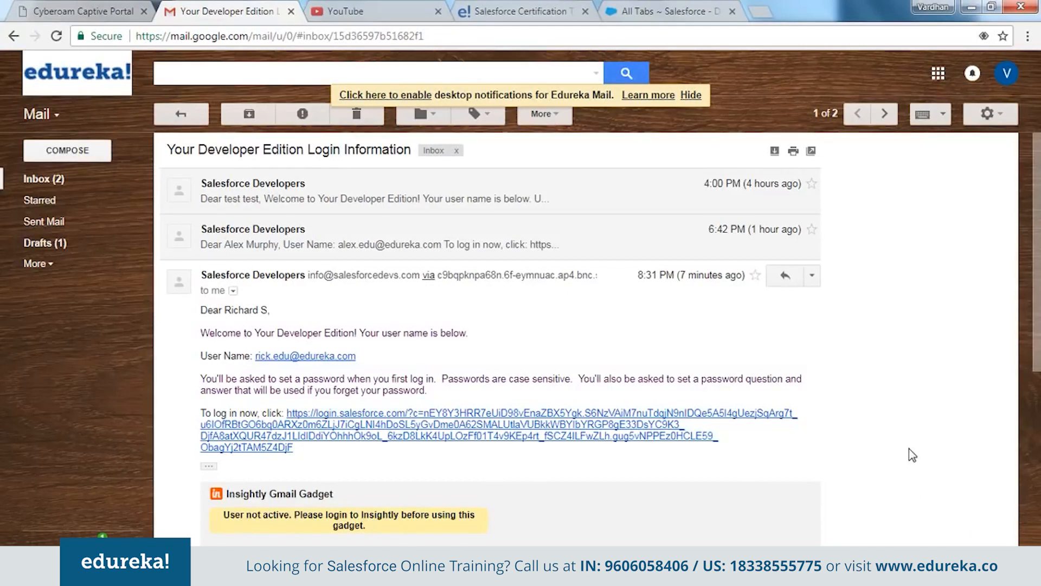
Copy the code from the newest Salesforce verification email and paste it into the Salesforce verification page
scroll(909, 450, "down", 2)
scroll(908, 451, "up", 2)
left_click(168, 114)
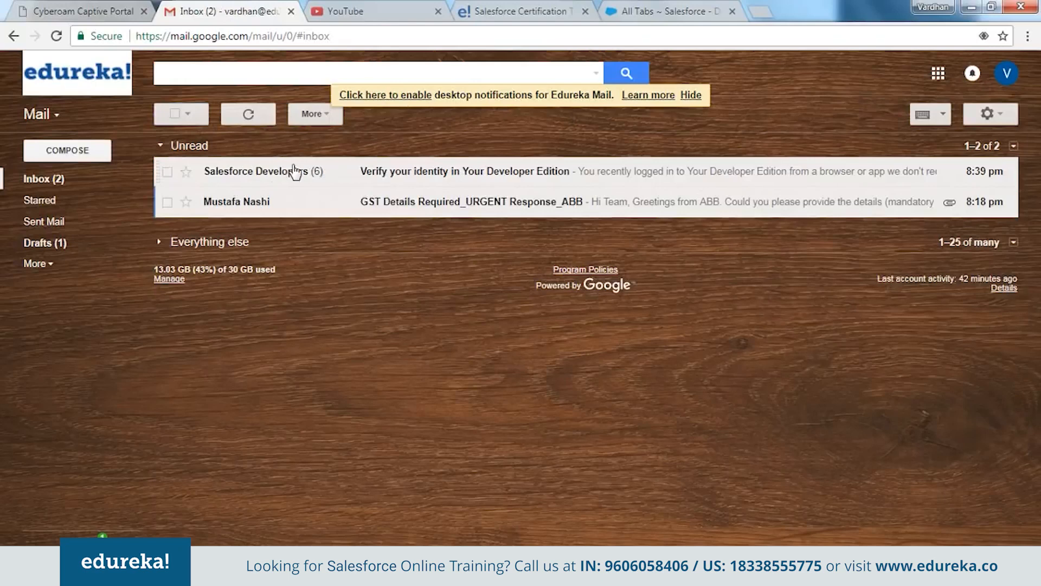
left_click(295, 171)
double_click(293, 421)
key("ctrl+c")
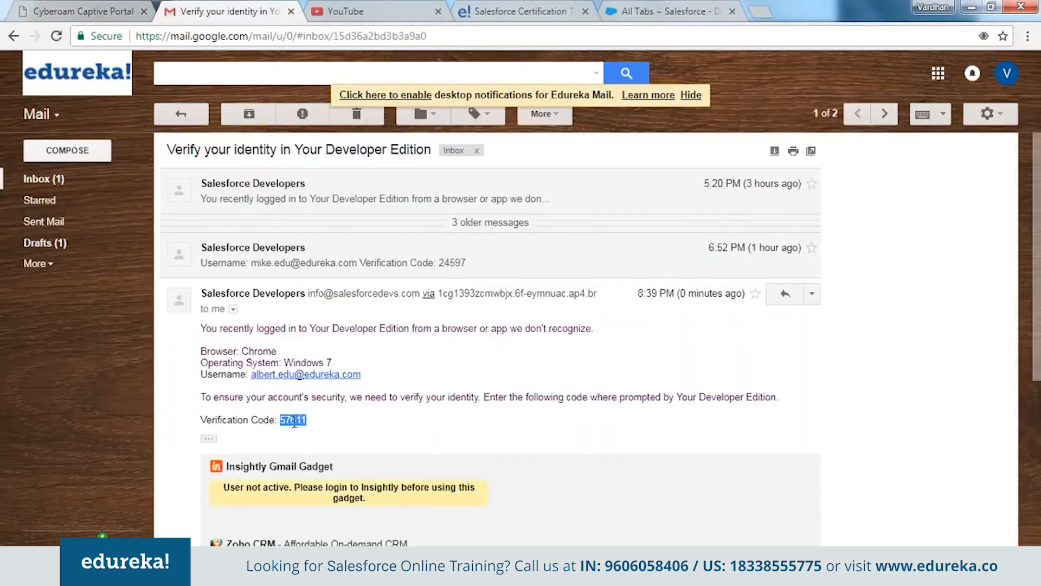
key("alt+Tab")
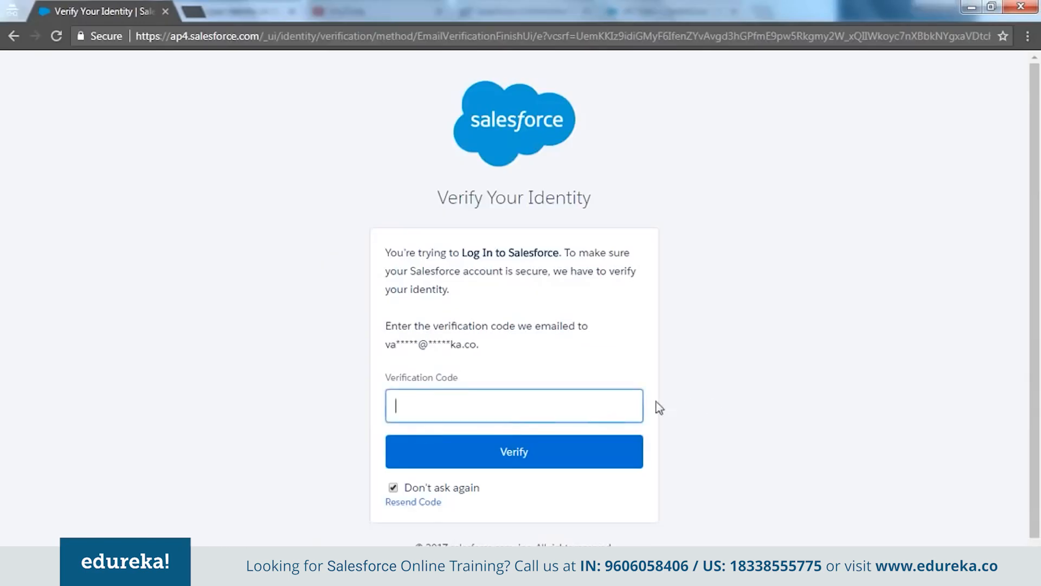
key("ctrl+v")
Submit the verification code, then return to the admin's Active Users window
left_click(529, 452)
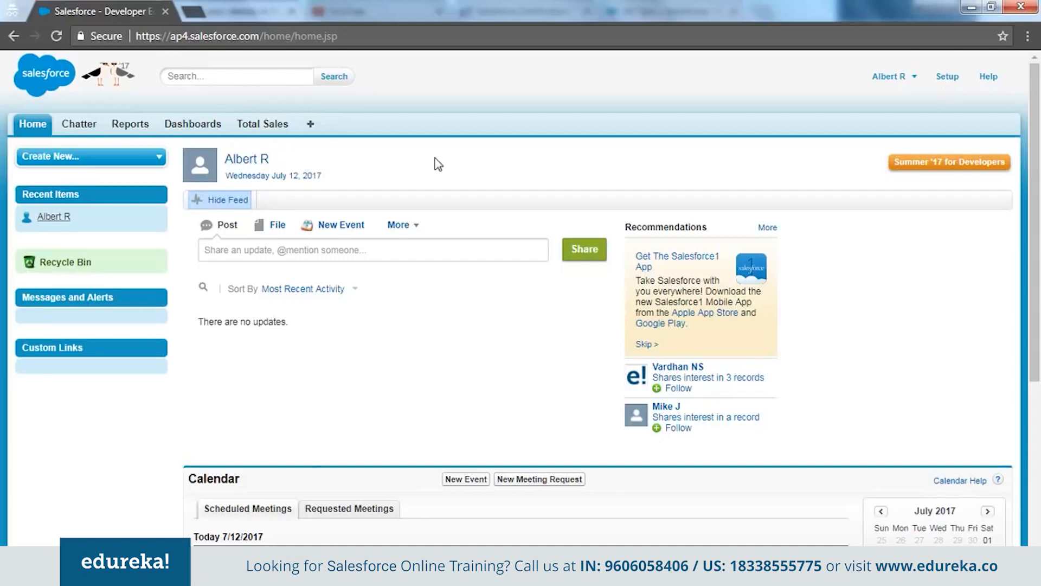
key("alt+Tab")
key("alt+Tab")
left_click(263, 573)
left_click(251, 500)
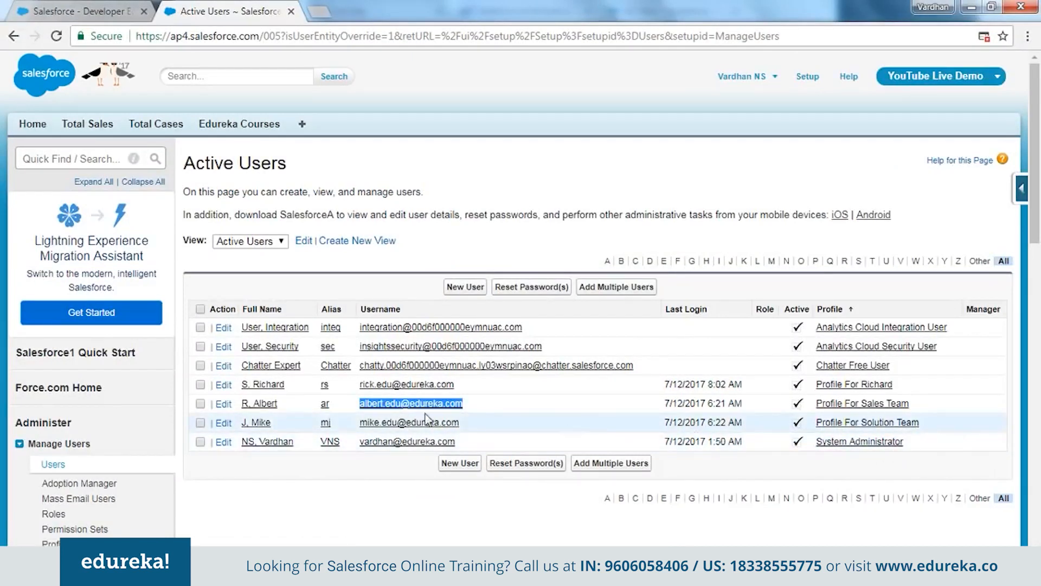
Copy the Profile For Solution Team user's username and log out the sales-team user
left_click_drag(460, 423, 363, 424)
key("ctrl+c")
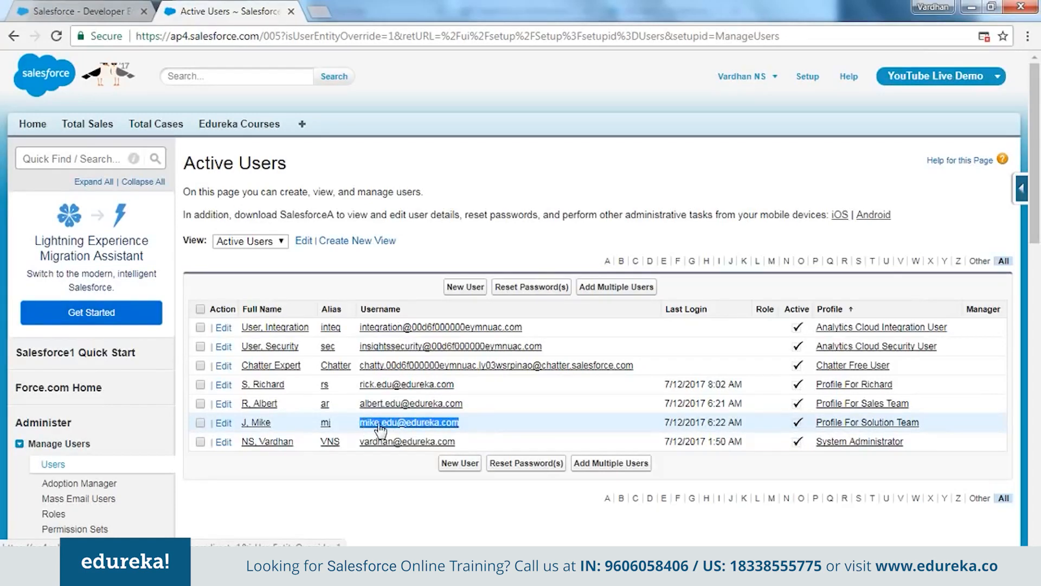
key("alt+Tab")
left_click(913, 78)
left_click(907, 144)
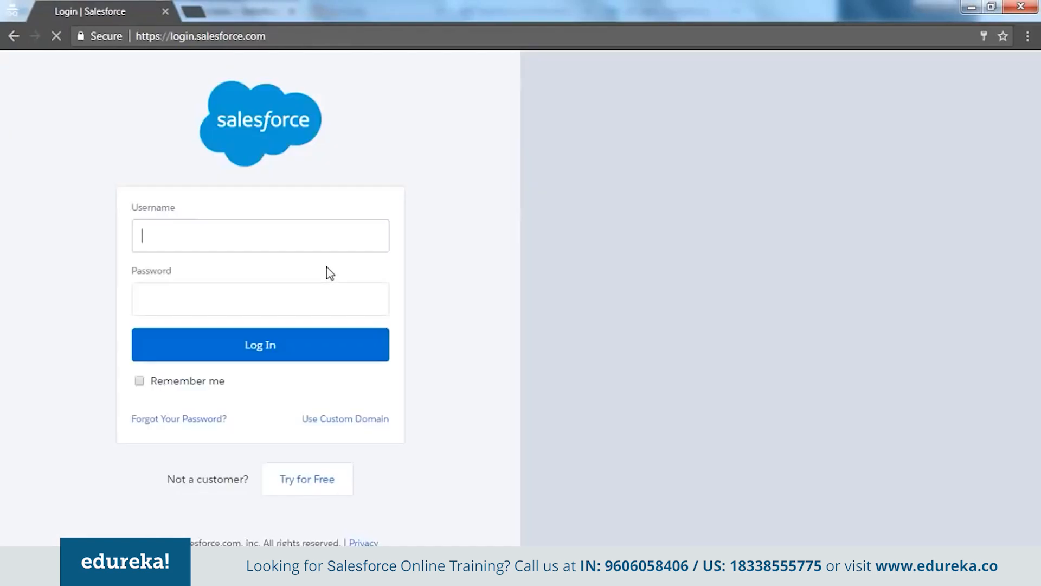
Sign in as the Solution Team user, then bring up Gmail for the verification code
key("ctrl+v")
key("Tab")
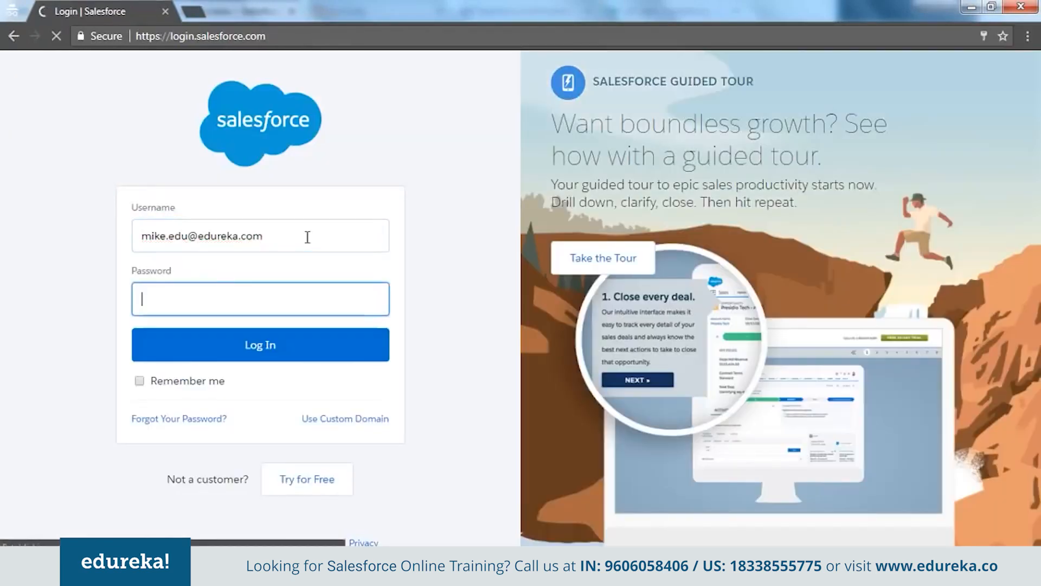
type("•••••••")
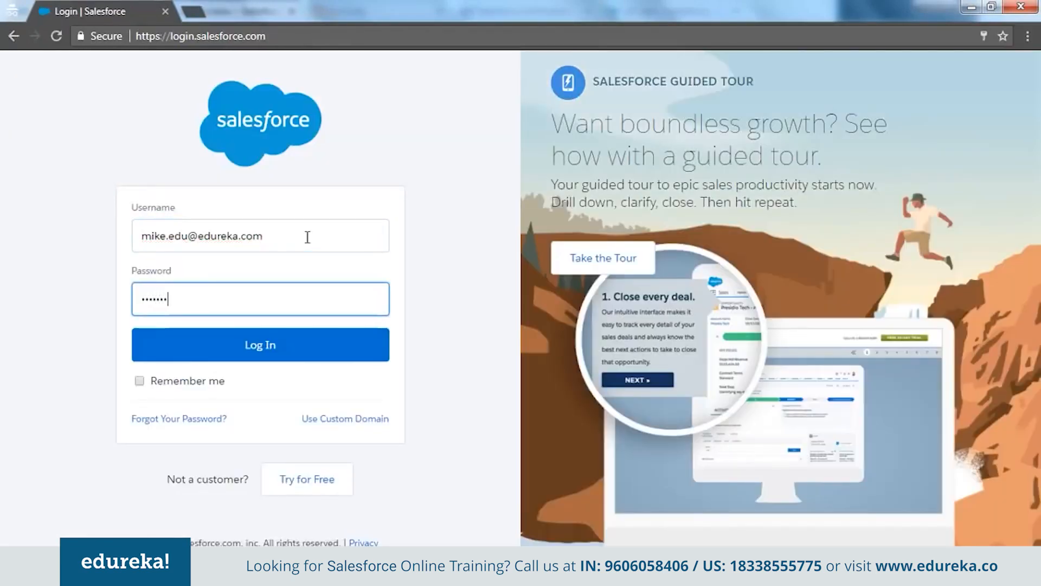
key("Return")
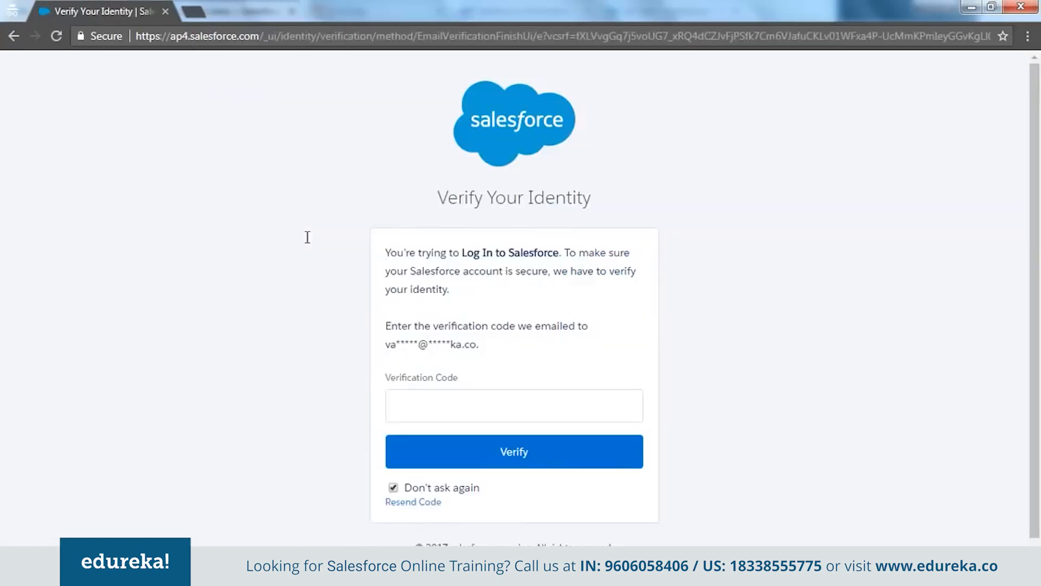
left_click(531, 405)
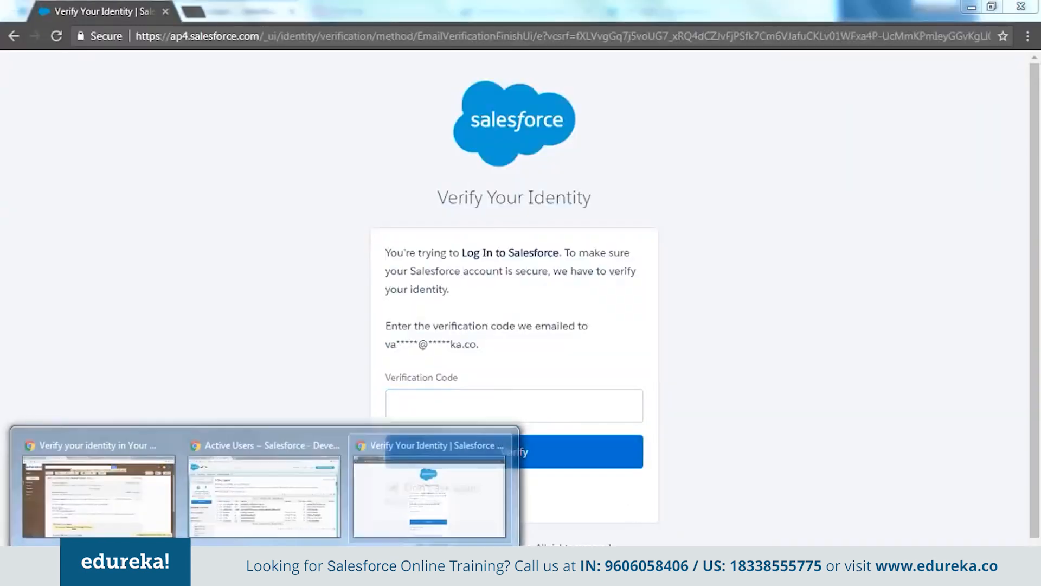
left_click(95, 481)
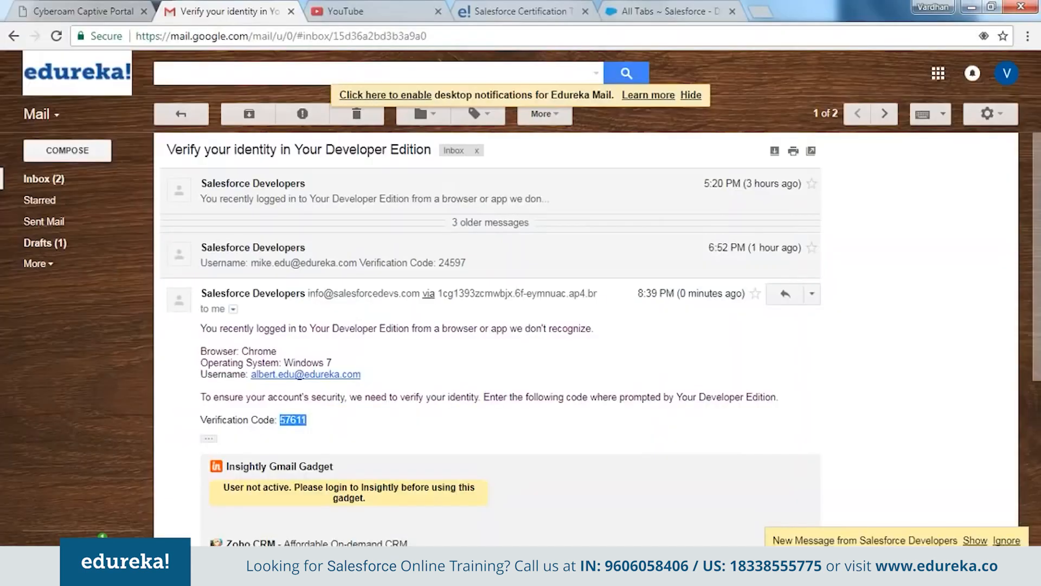
Copy the code from the newest Gmail verification email into Salesforce and submit it
left_click(975, 541)
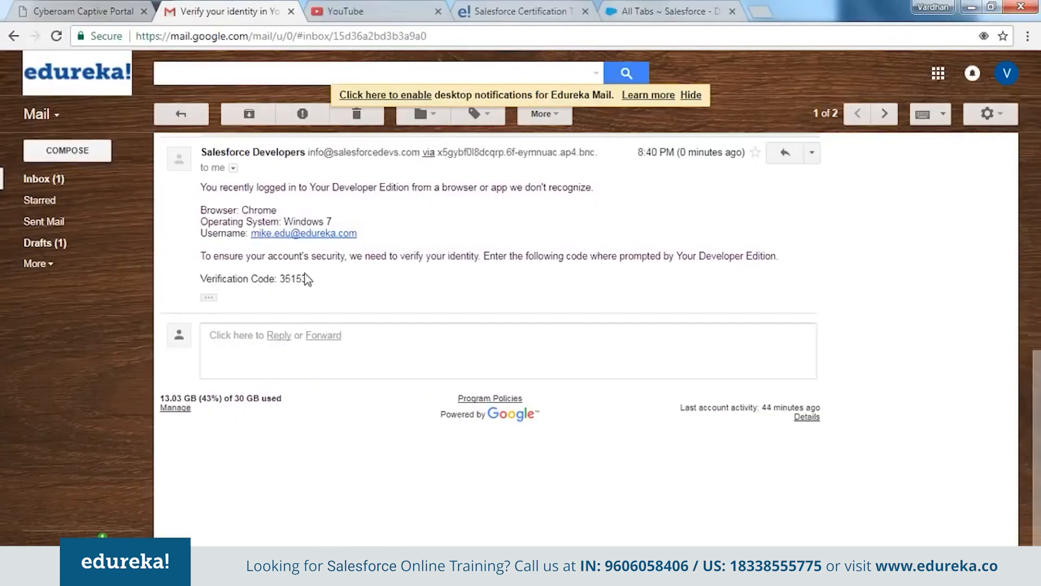
double_click(302, 277)
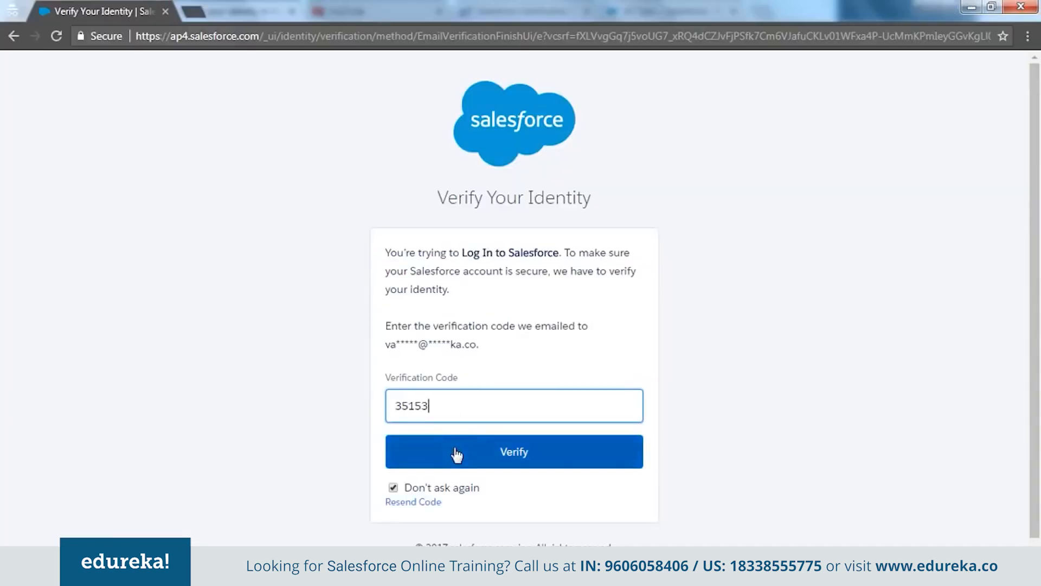
left_click(453, 453)
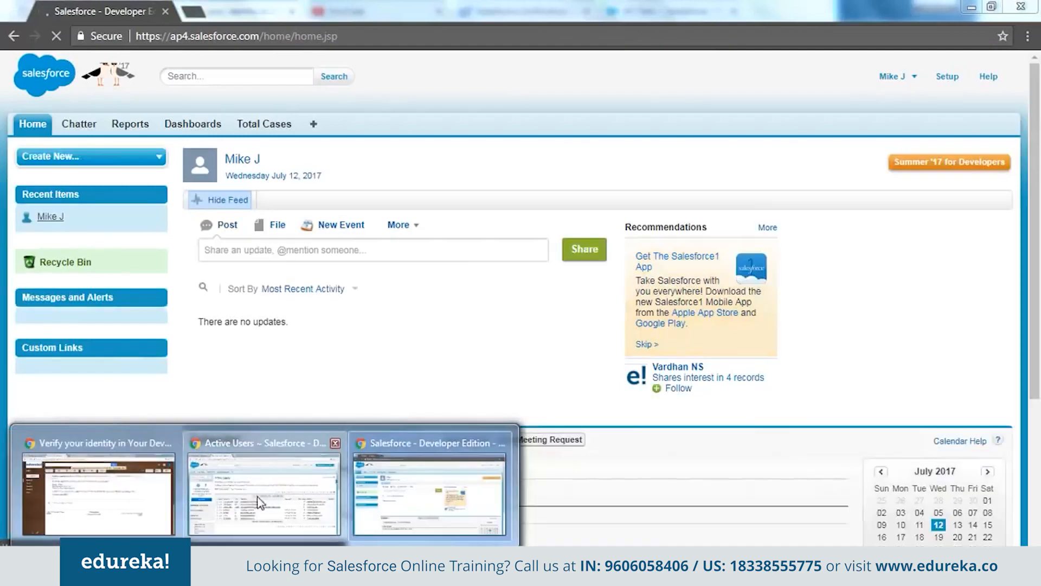
Check the solution-team user's Home page with its Total Cases tab, then return to the admin's Active Users window
left_click(259, 502)
key("alt+Tab")
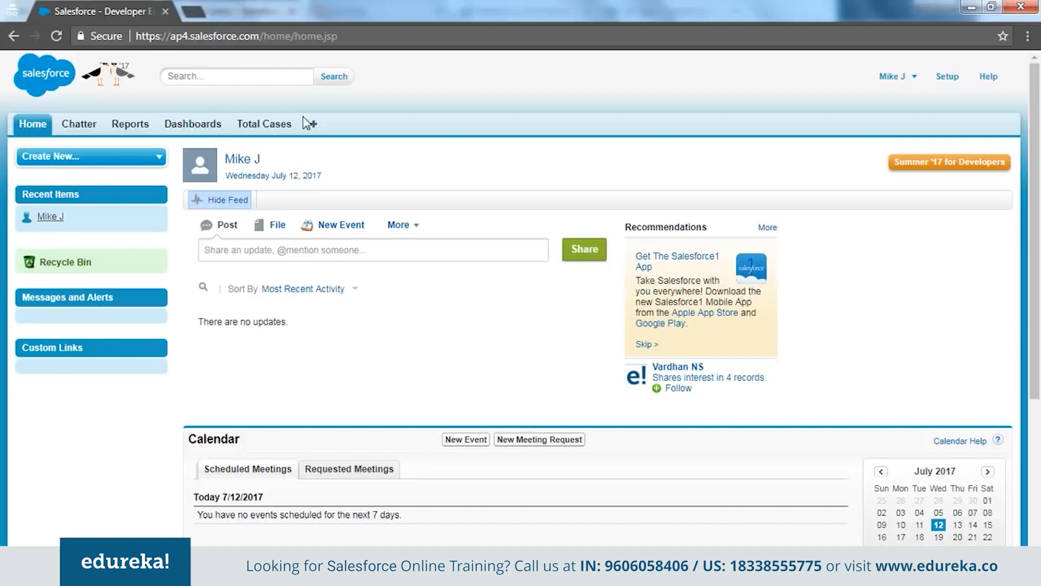
left_click(142, 570)
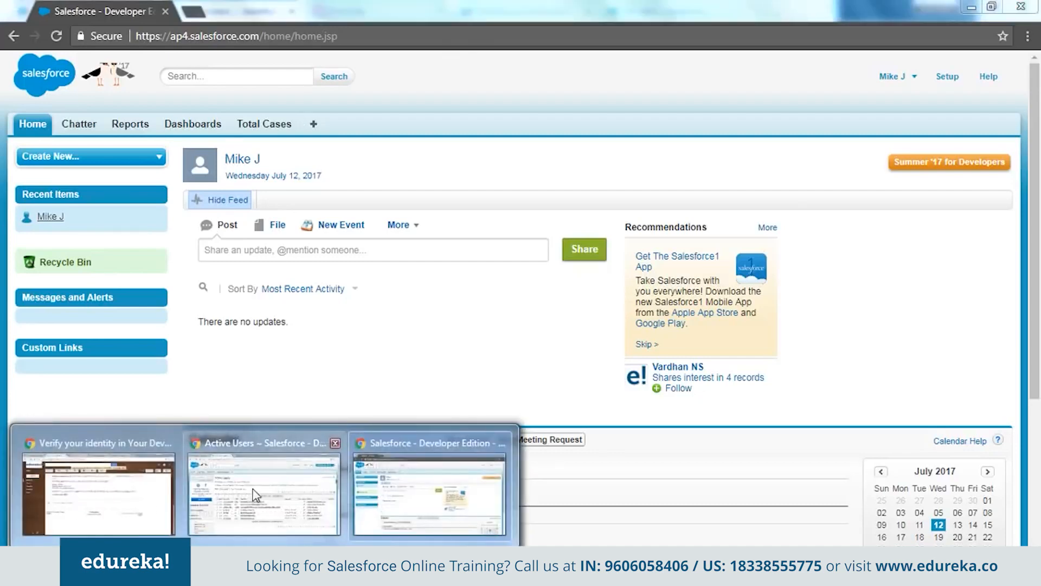
left_click(255, 494)
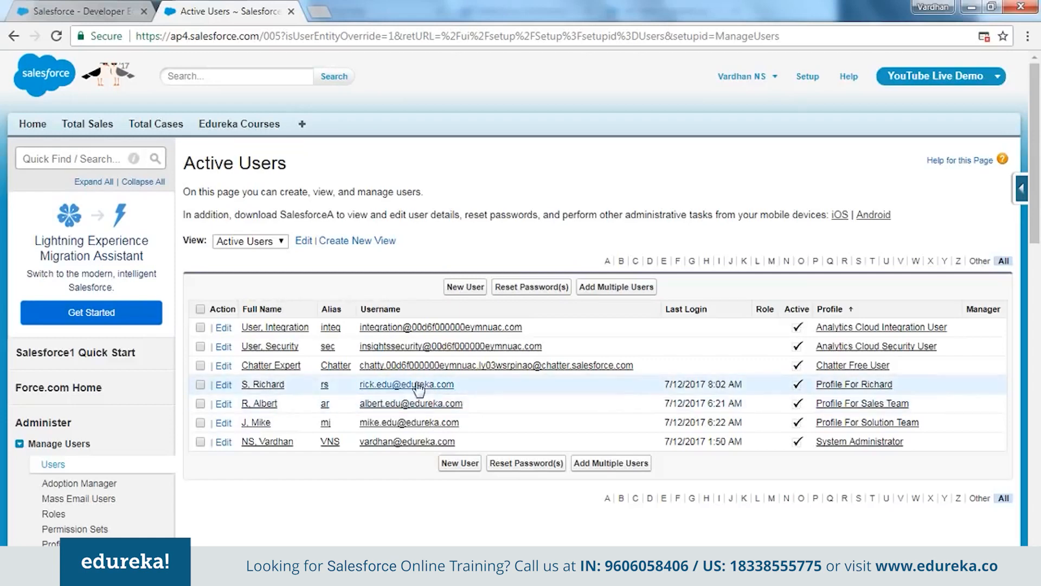
Copy the next test user's username and log out the currently signed-in user
left_click_drag(458, 385, 357, 385)
key("ctrl+c")
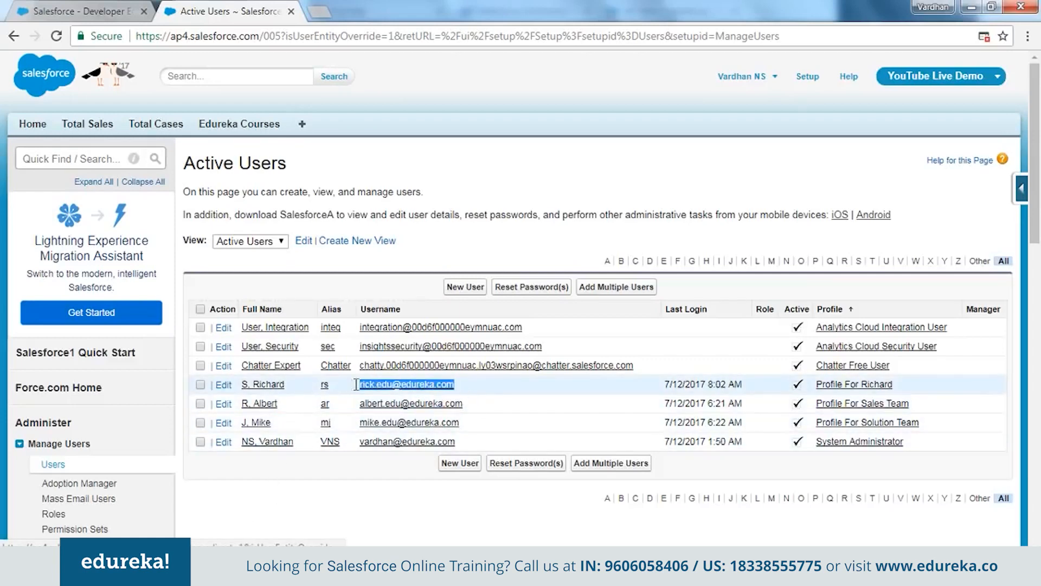
key("alt+Tab")
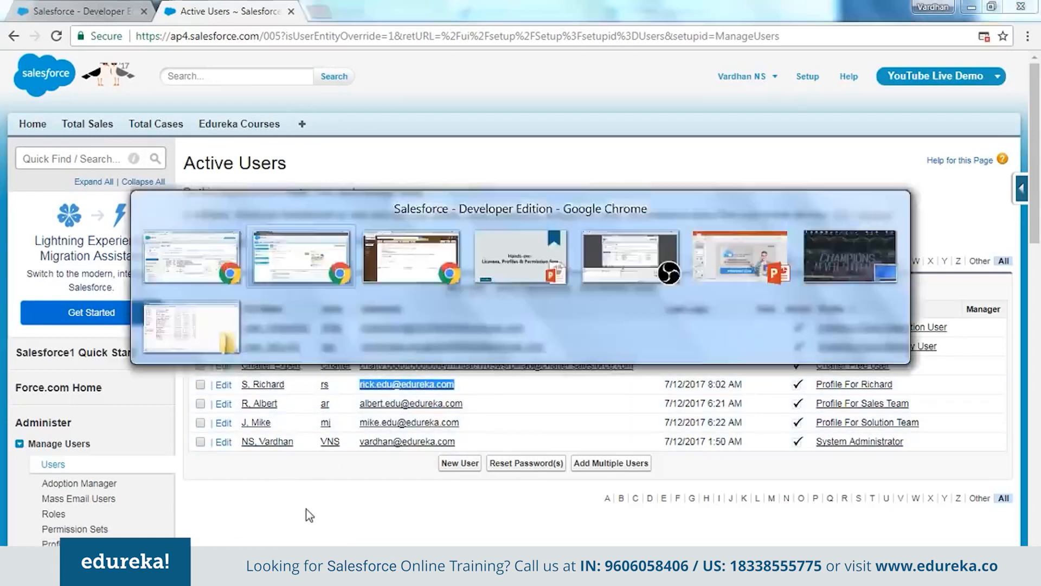
left_click(890, 76)
left_click(877, 142)
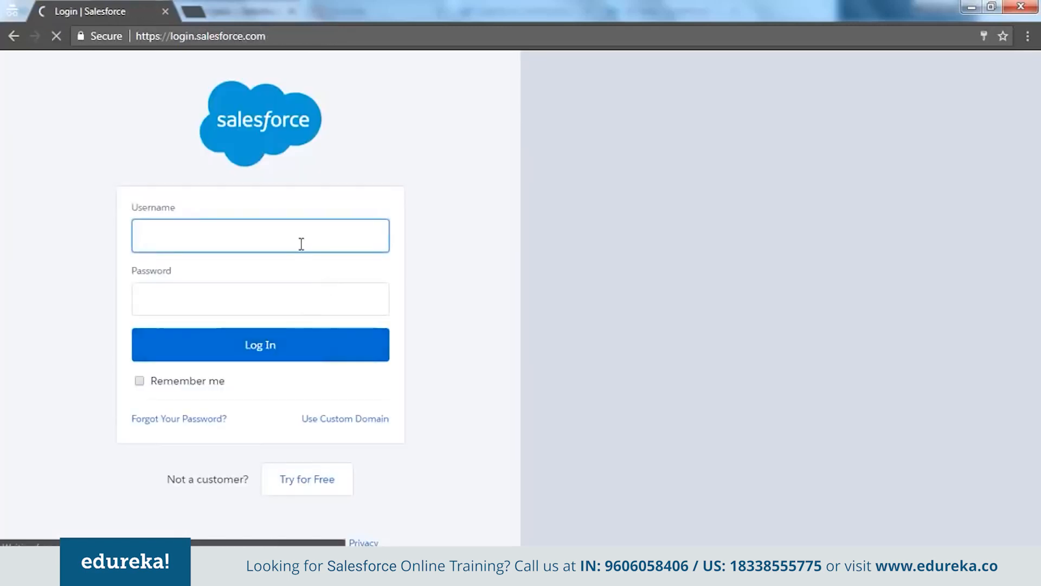
Sign in with the copied username and password, declining to register a phone
key("ctrl+v")
left_click(264, 309)
type("*****")
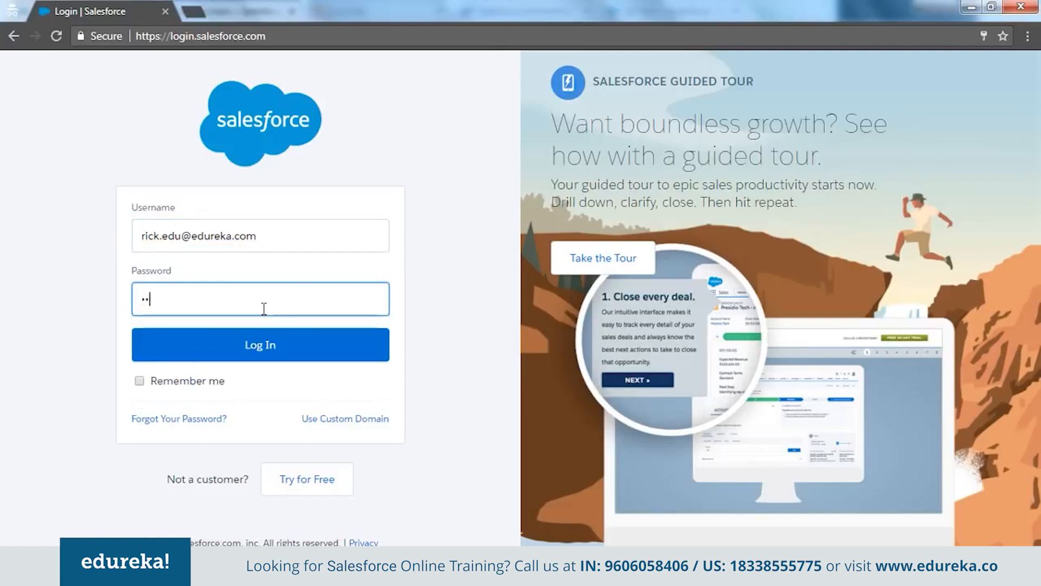
key("Return")
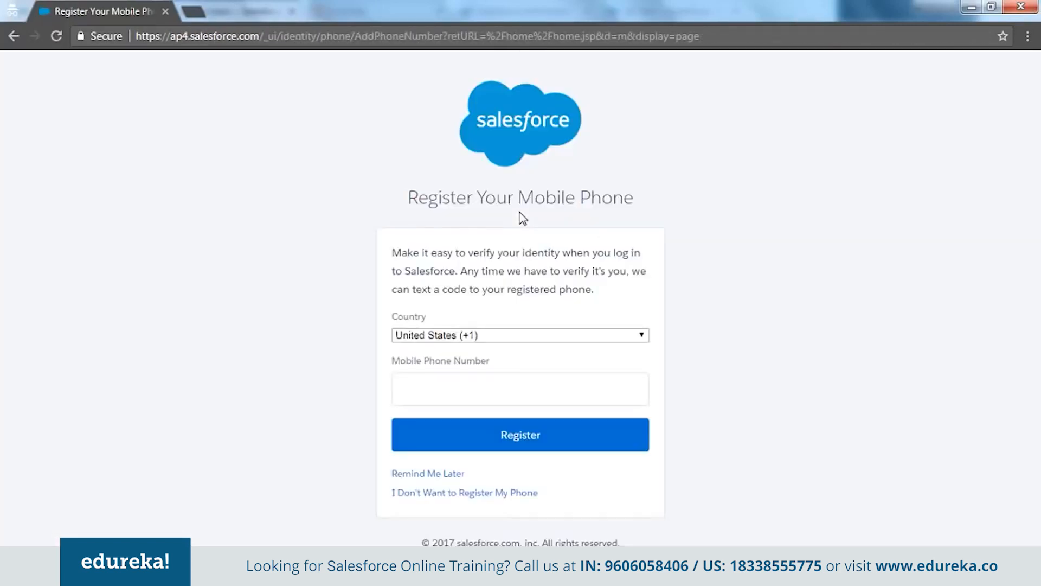
left_click(448, 494)
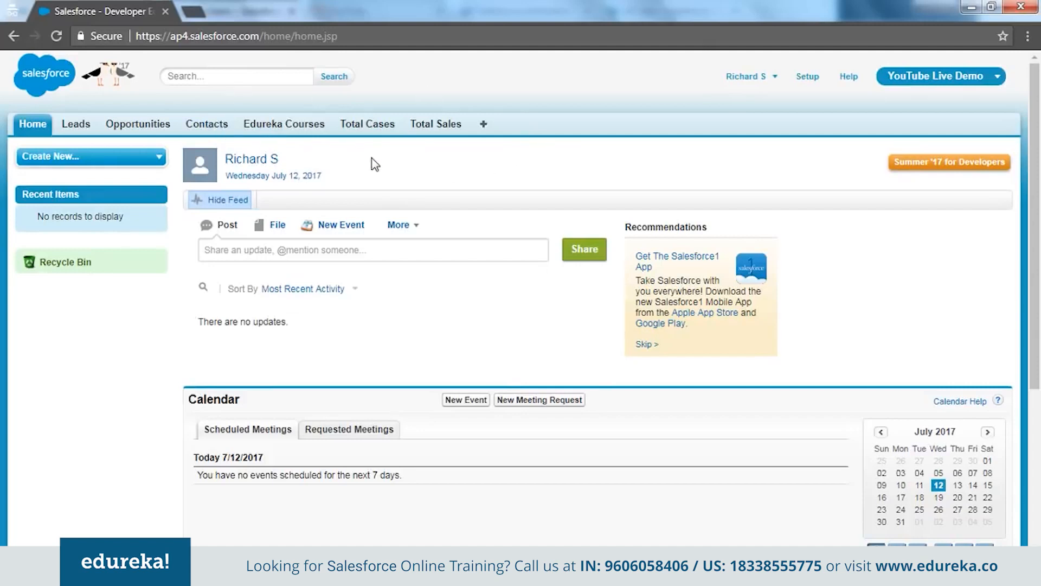
List all five Edureka Courses records as the new user, then switch back to the admin window
left_click(297, 125)
left_click(262, 203)
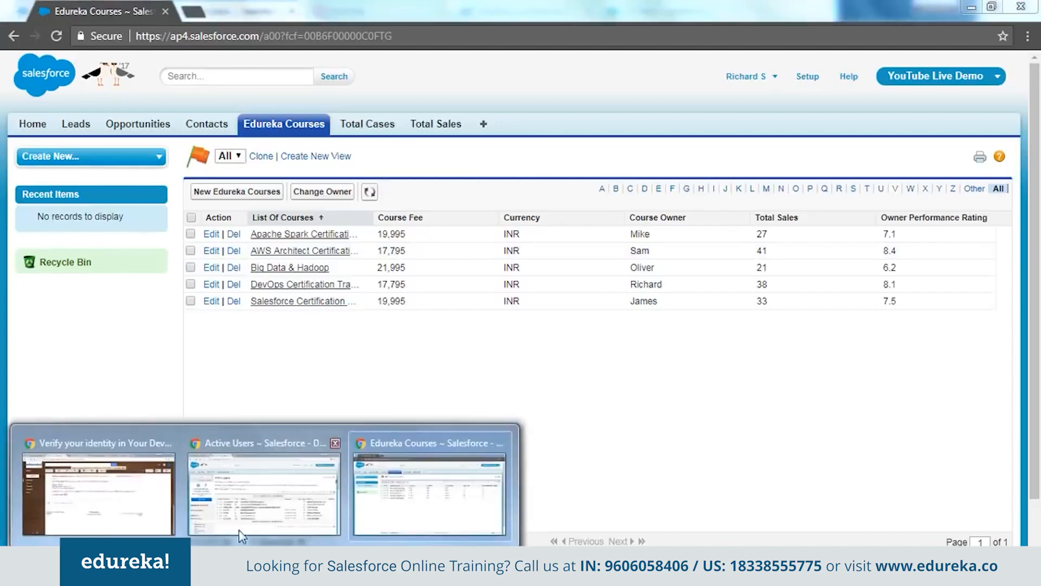
left_click(315, 504)
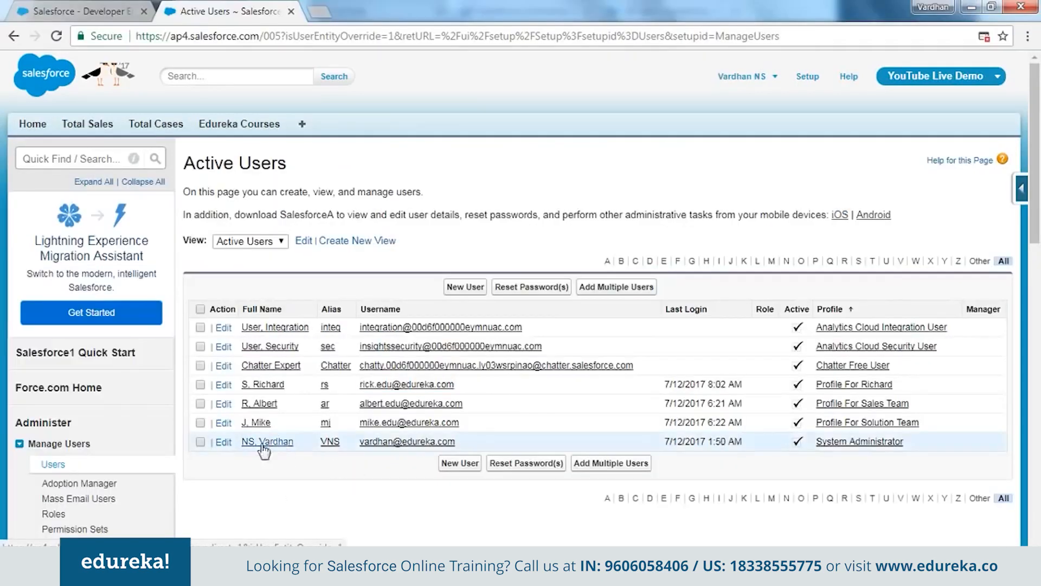
Edit Profile For Richard to remove Modify All, Edit and Create on Edureka Courses, then save
scroll(82, 477, "down", 2)
left_click(58, 468)
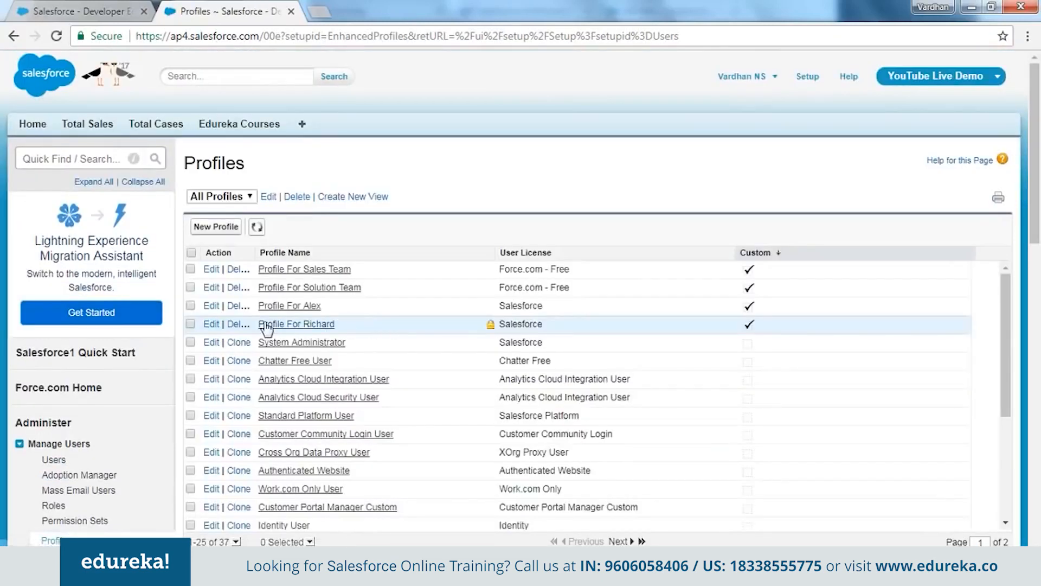
left_click(211, 324)
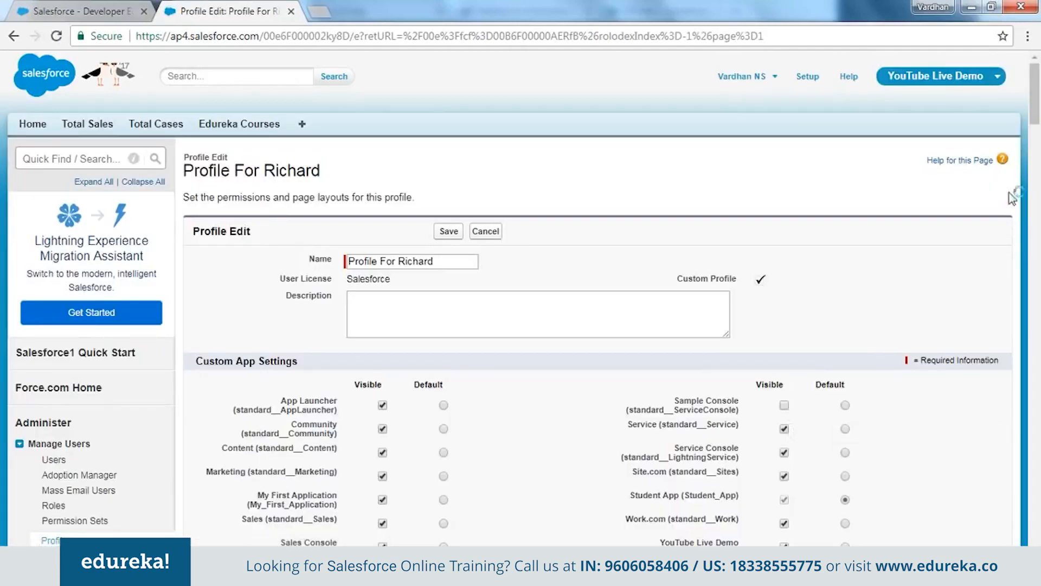
left_click_drag(1032, 103, 1035, 479)
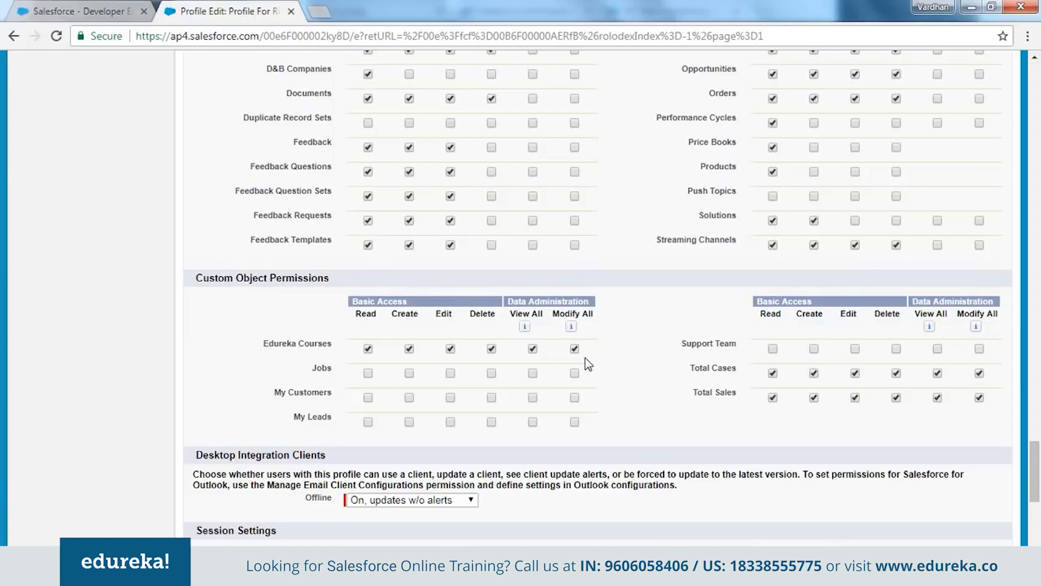
left_click(574, 349)
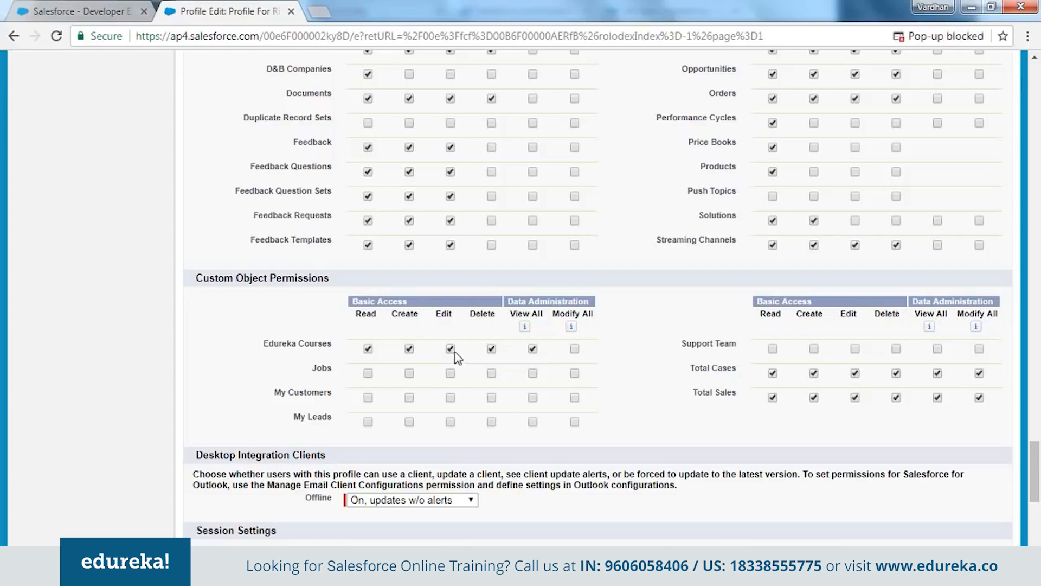
left_click(450, 349)
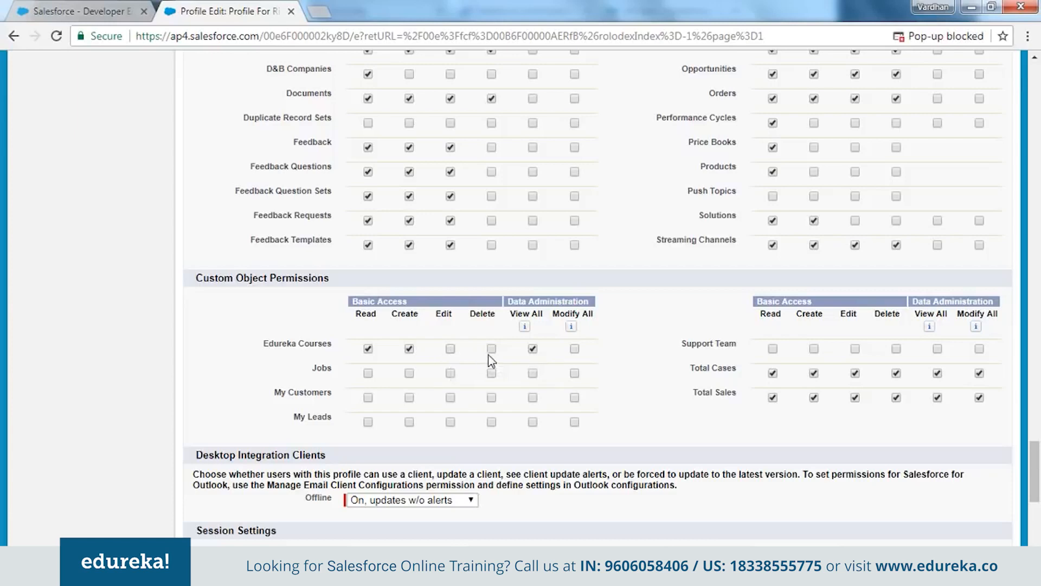
left_click(409, 349)
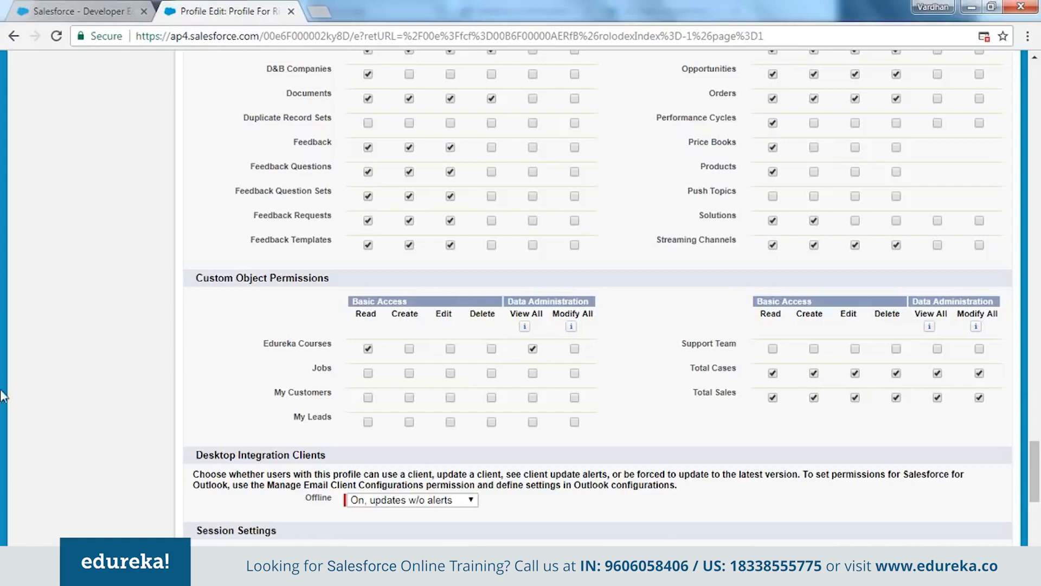
scroll(653, 349, "down", 6)
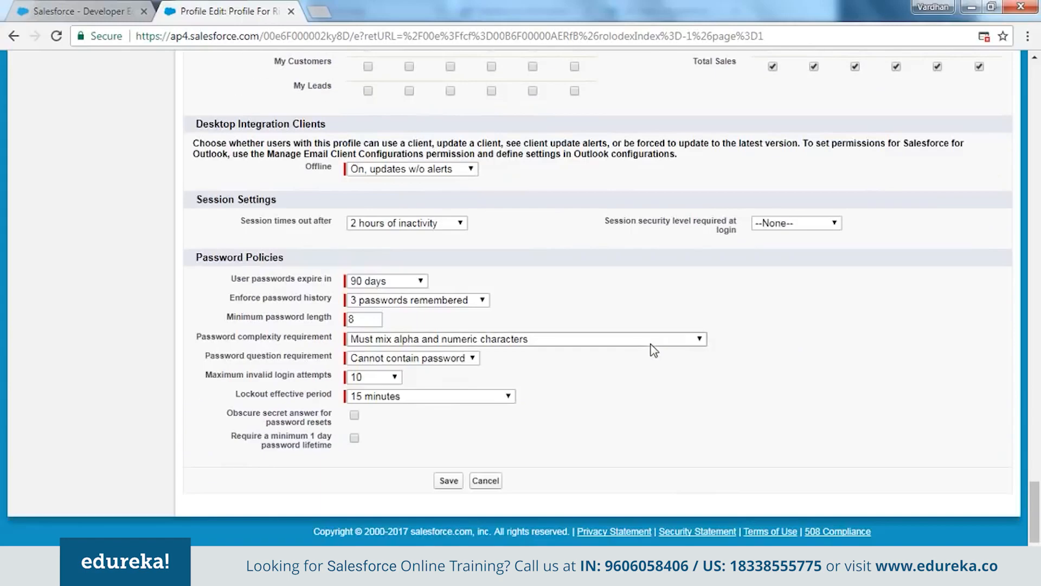
left_click(454, 480)
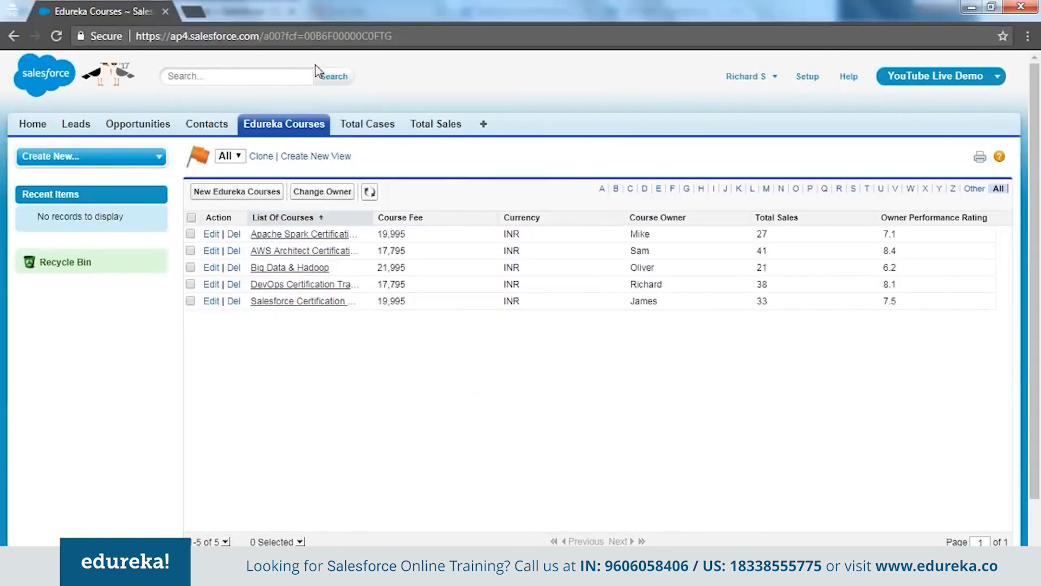
Reload the test user's Edureka Courses list to confirm read-only access, then log that user out
left_click(312, 36)
key("Return")
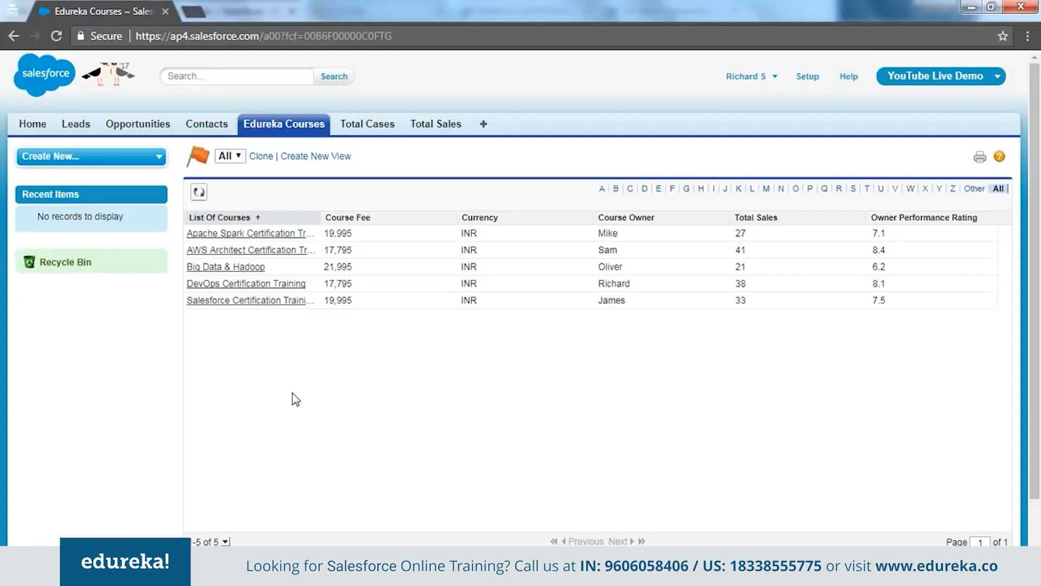
left_click(753, 81)
left_click(732, 142)
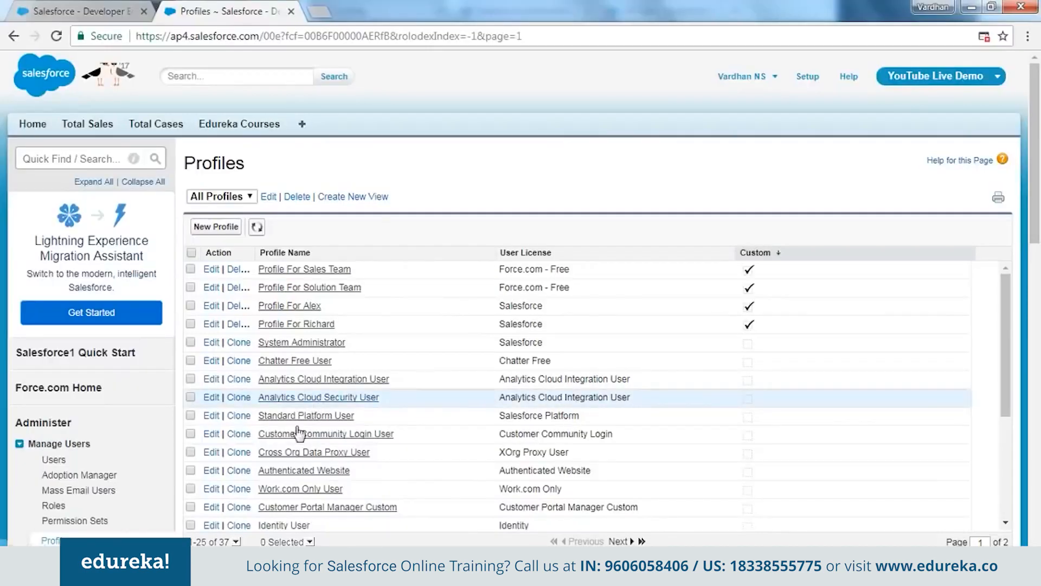
Go to Manage Users > Users and copy the Sales Team user's username from Active Users
left_click(57, 507)
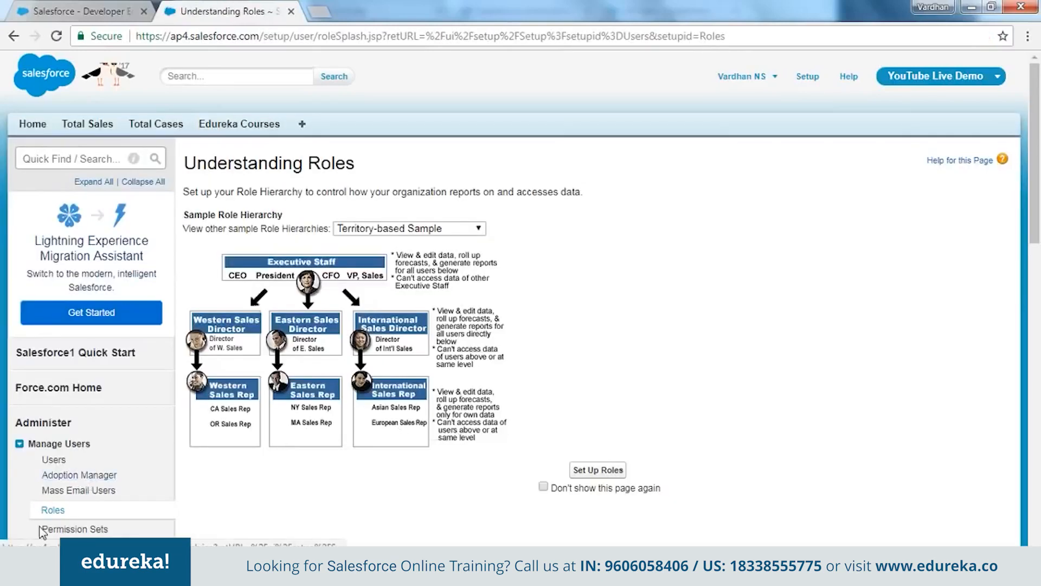
scroll(17, 496, "down", 3)
left_click(52, 308)
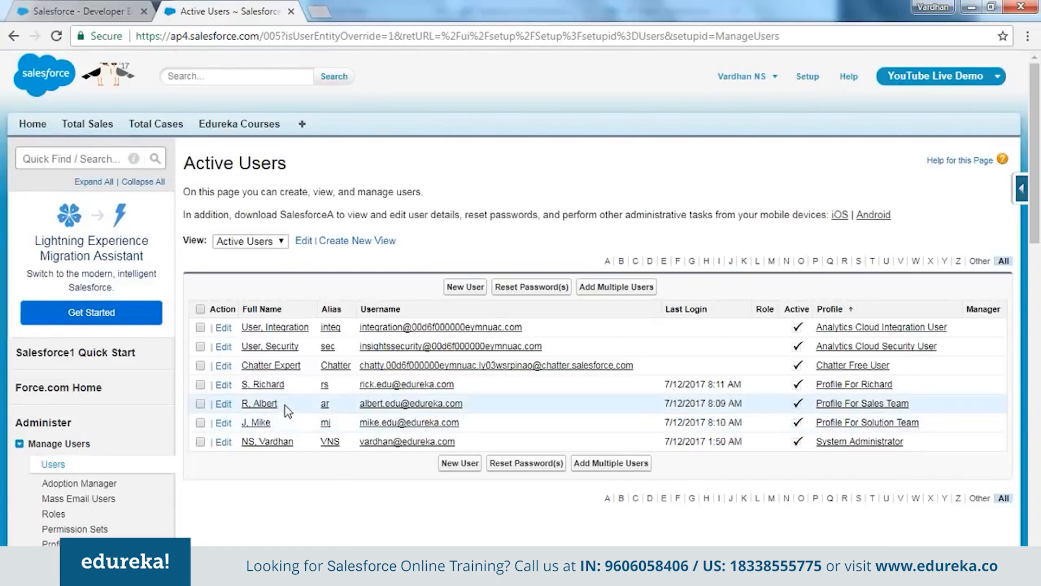
left_click_drag(464, 404, 364, 411)
key("ctrl+c")
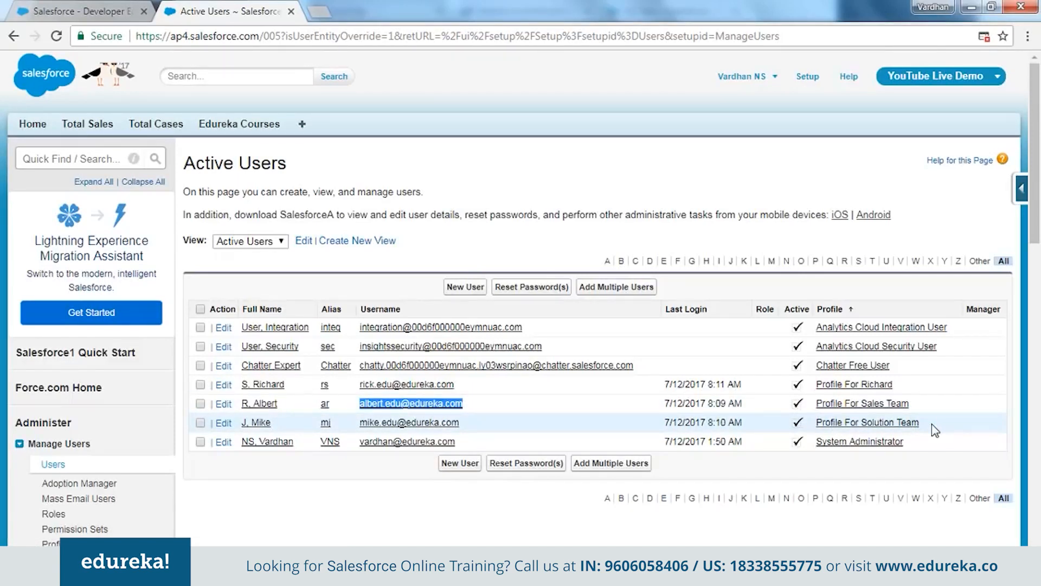
Sign in as the Sales Team user and list all four Total Sales records
key("alt+Tab")
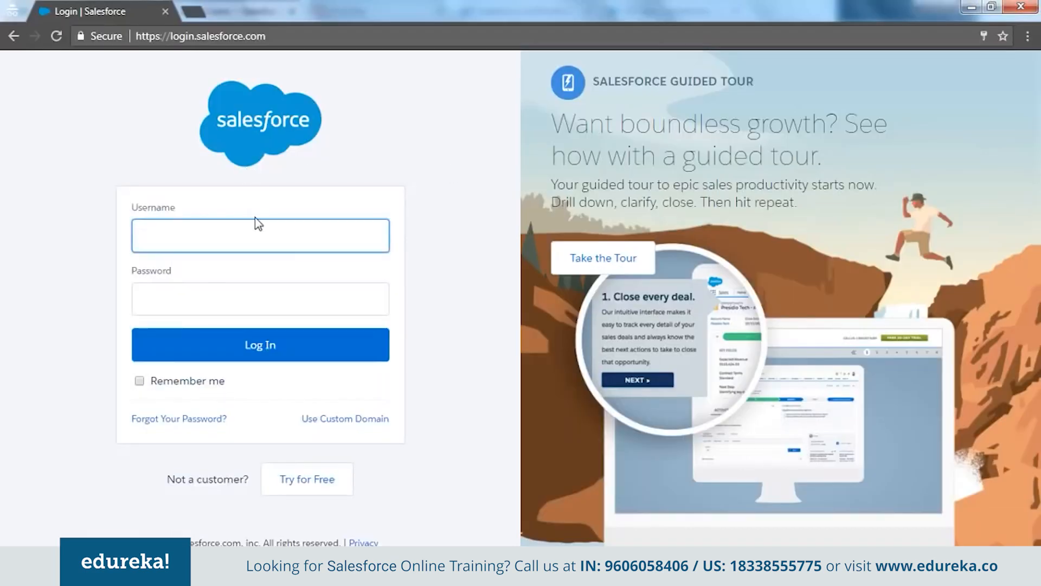
key("ctrl+v")
key("Tab")
type("********")
key("Return")
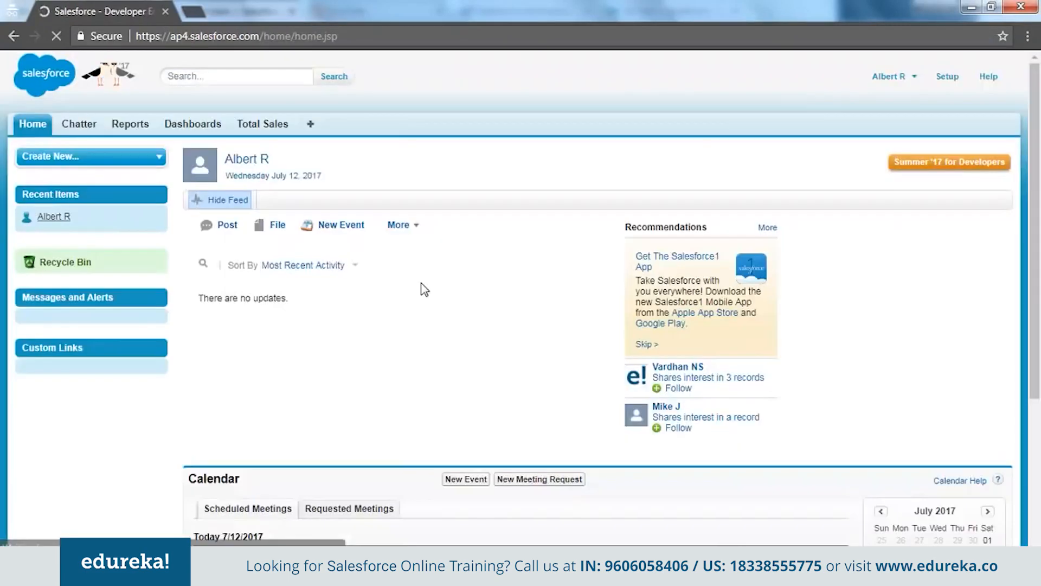
left_click(276, 131)
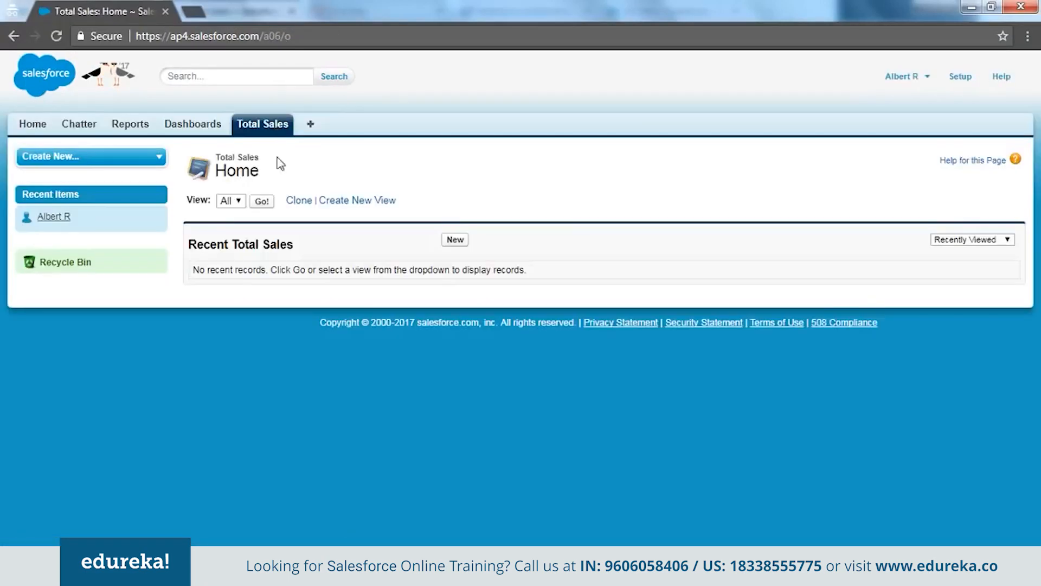
left_click(262, 202)
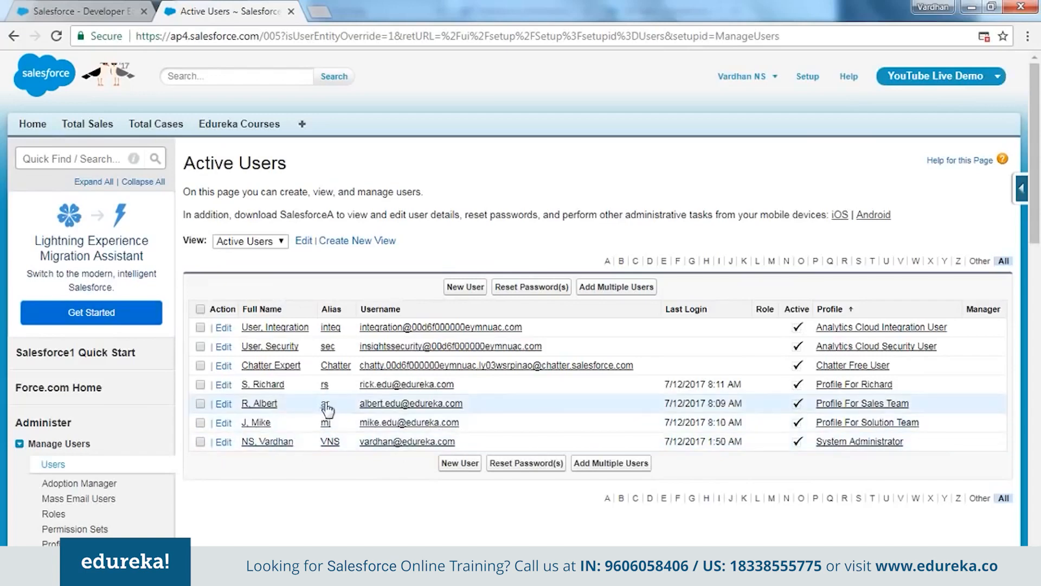
Open Manage Users > Permission Sets, which lists two sets, and start a new permission set
scroll(292, 496, "down", 2)
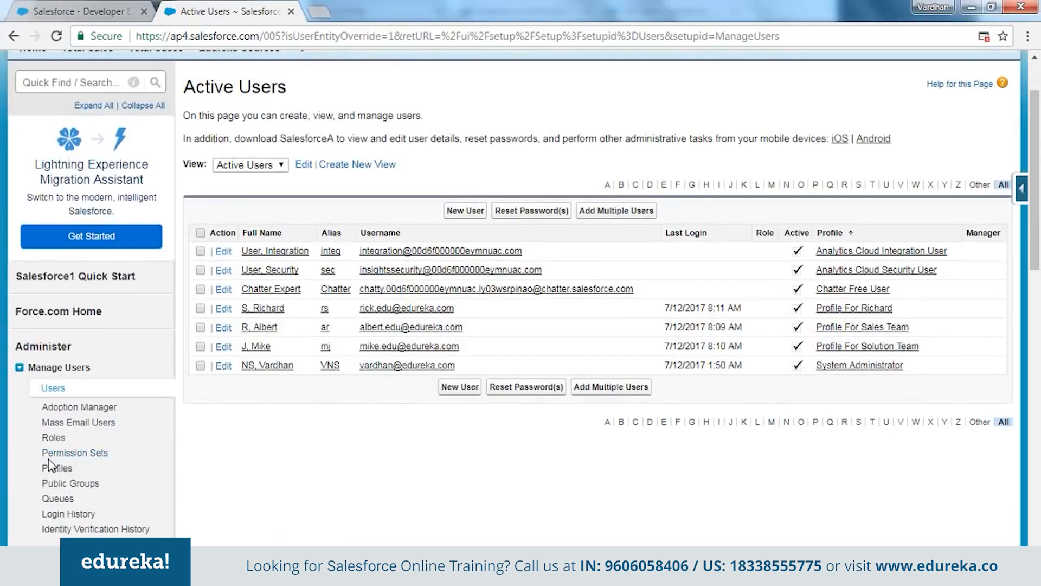
left_click(81, 454)
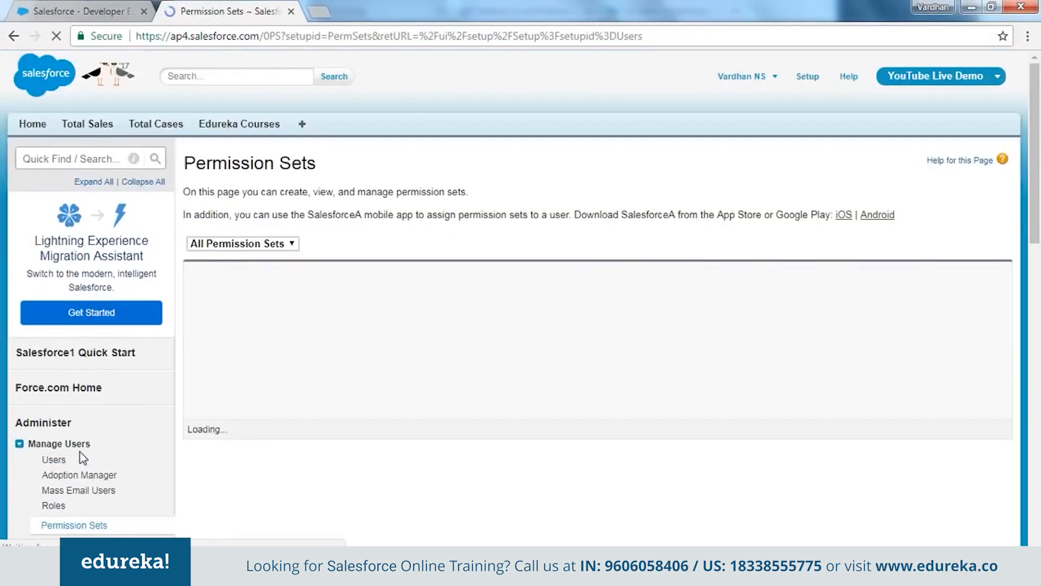
scroll(436, 439, "down", 2)
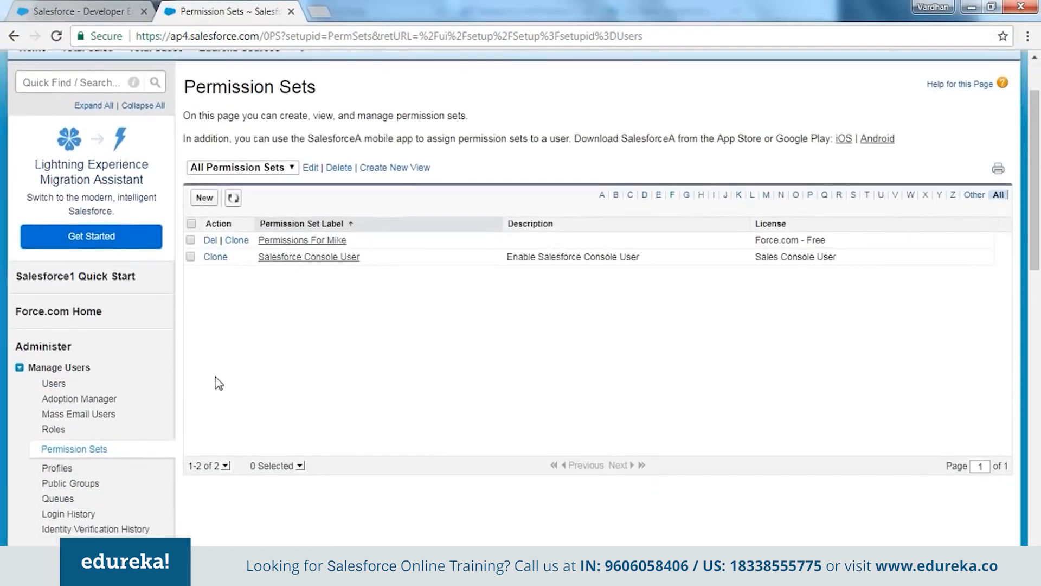
scroll(211, 401, "up", 2)
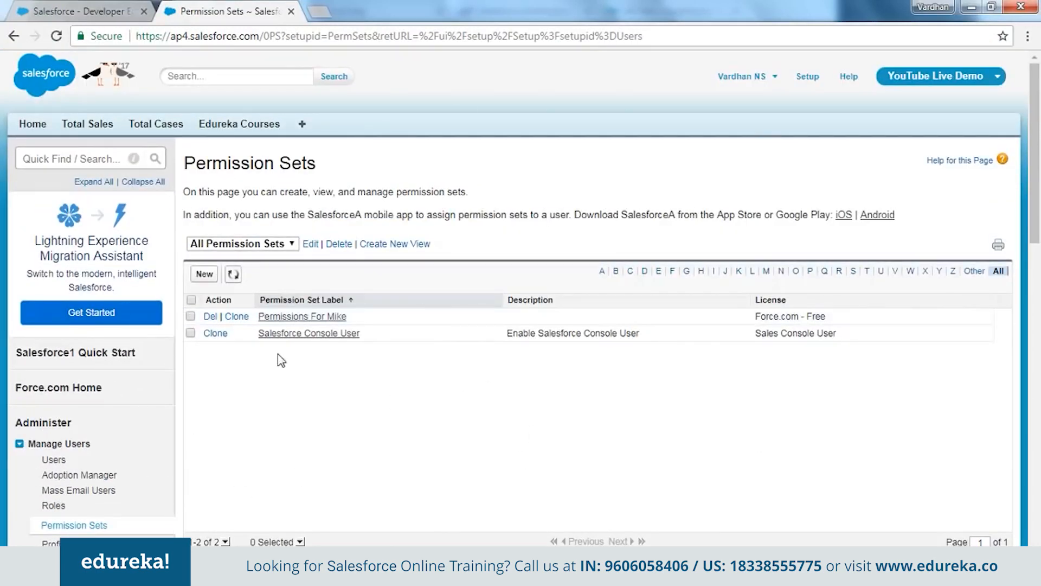
left_click(201, 275)
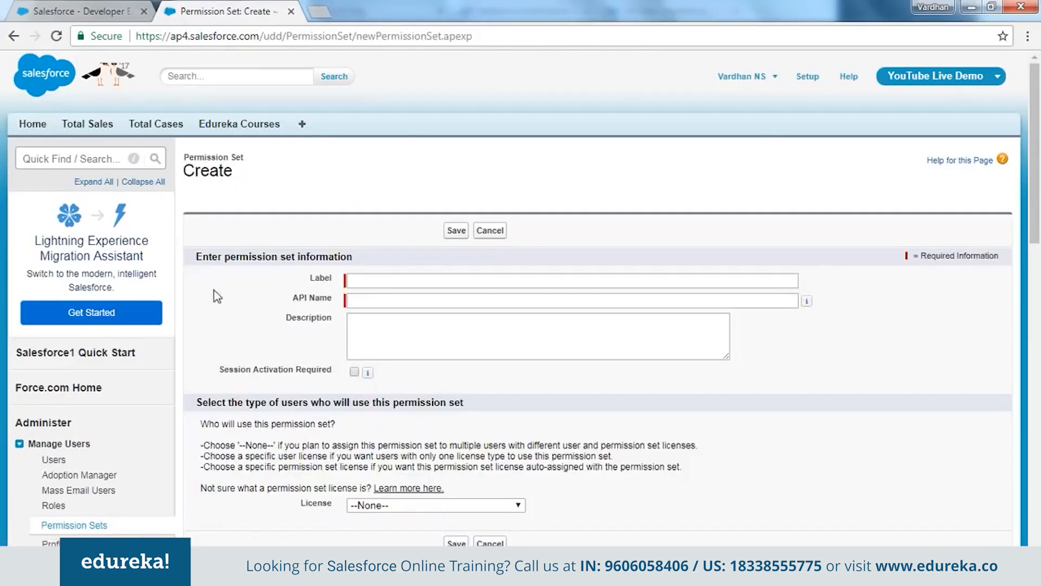
Label the permission set 'Permission For Richard' so the API name auto-fills as Permission_For_Richard
left_click(385, 281)
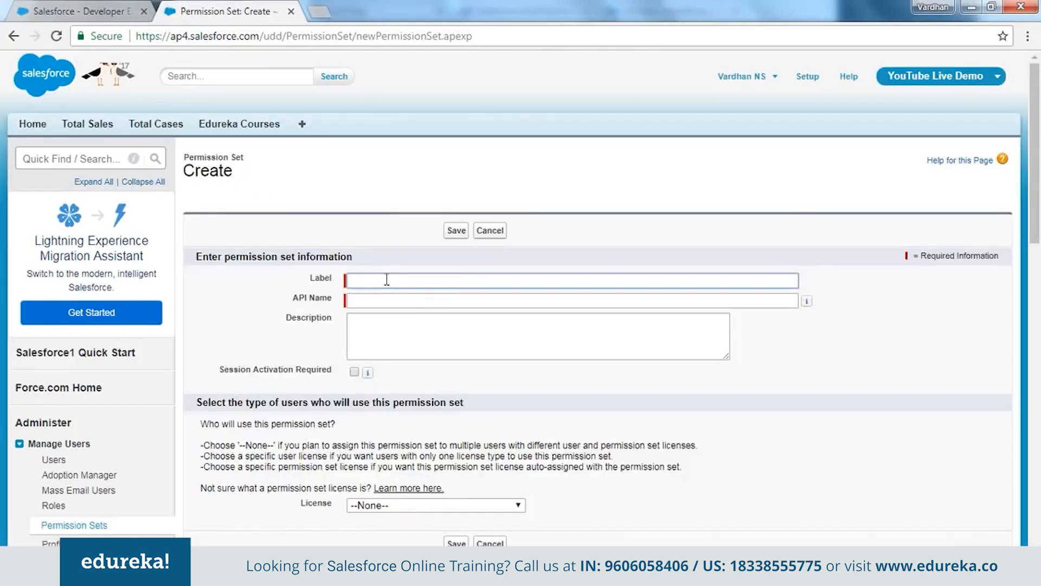
type("Perm")
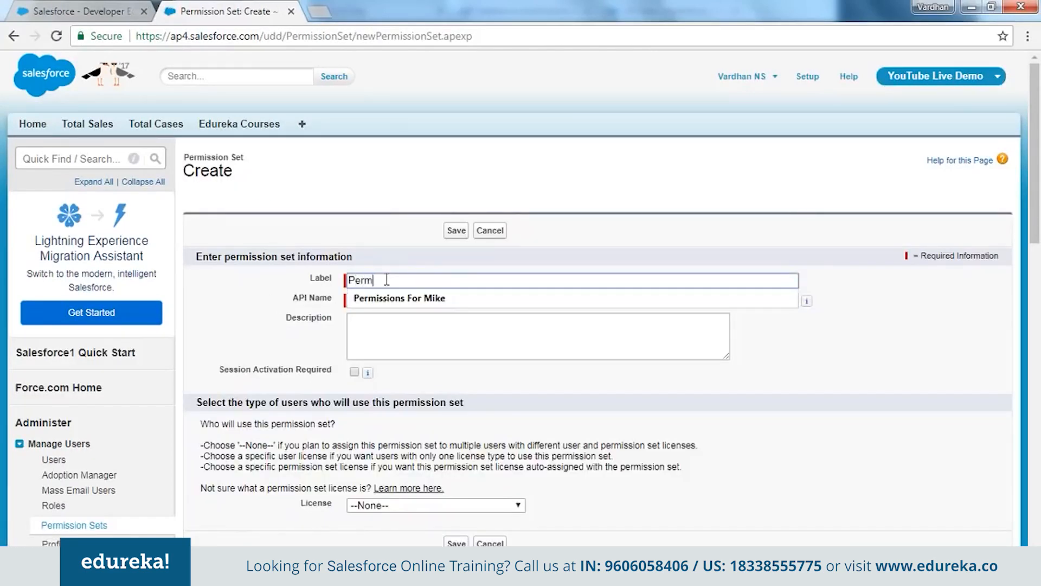
type("ission For Ri")
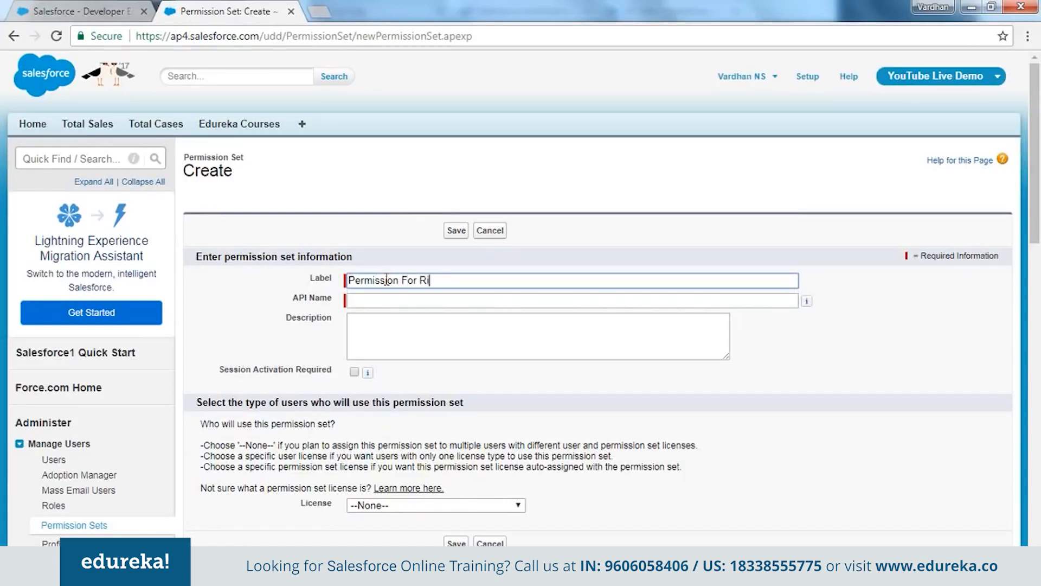
key("Tab")
key("Tab")
key("Tab")
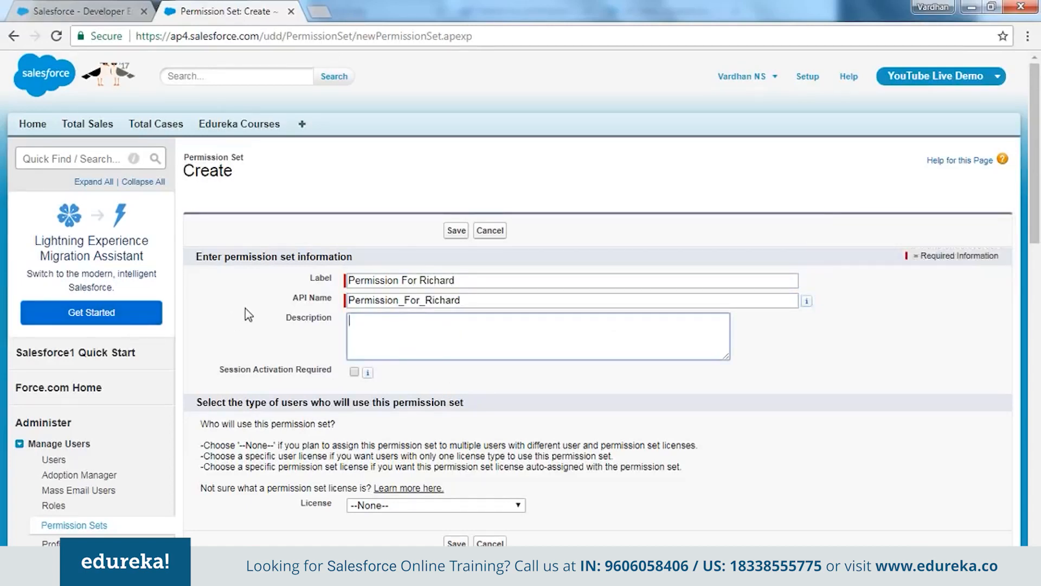
scroll(245, 308, "down", 3)
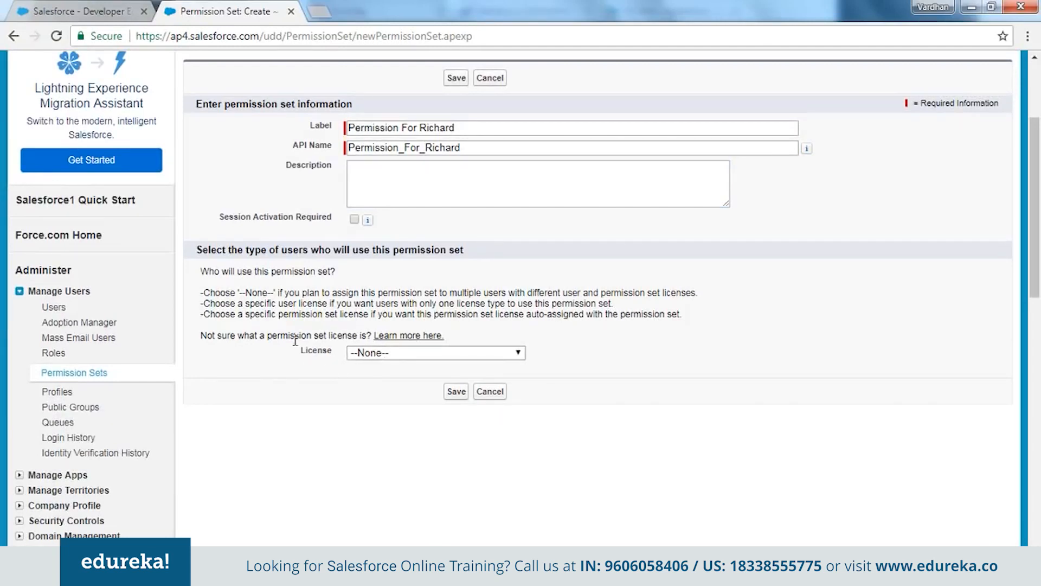
left_click_drag(305, 352, 322, 352)
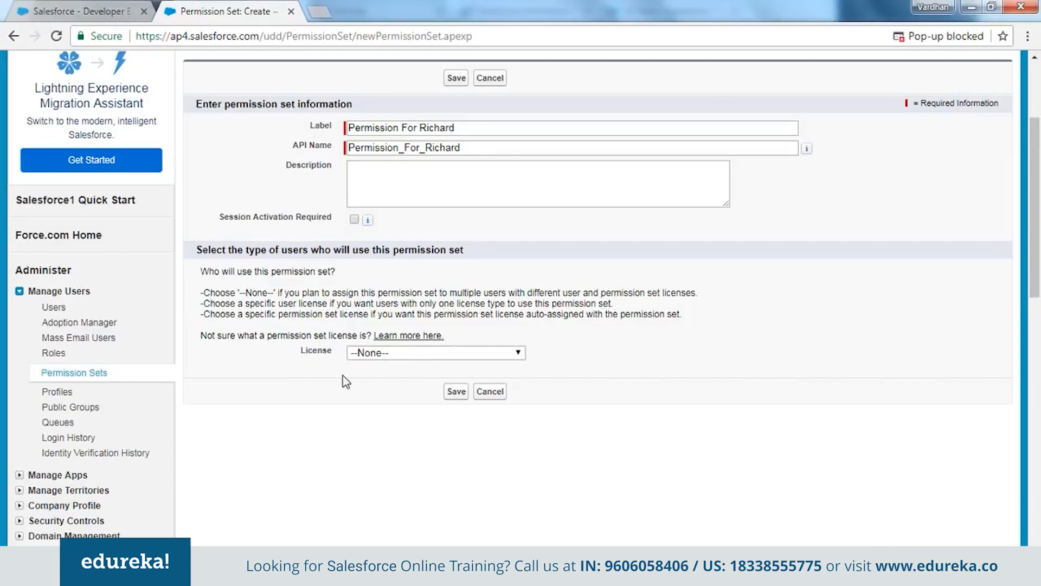
key("alt+Tab")
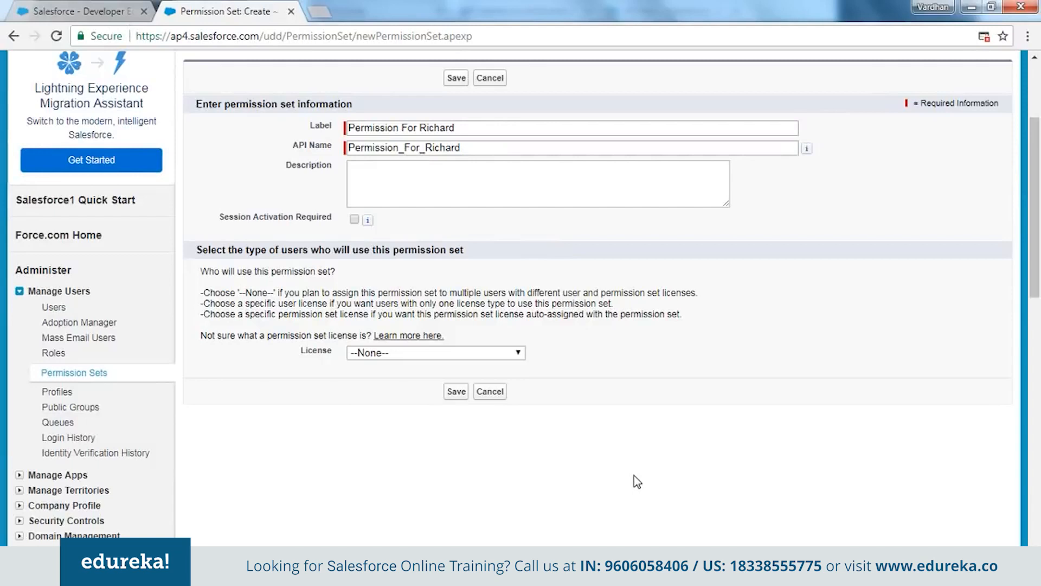
Choose Force.com - Free as the permission set's license
left_click(477, 354)
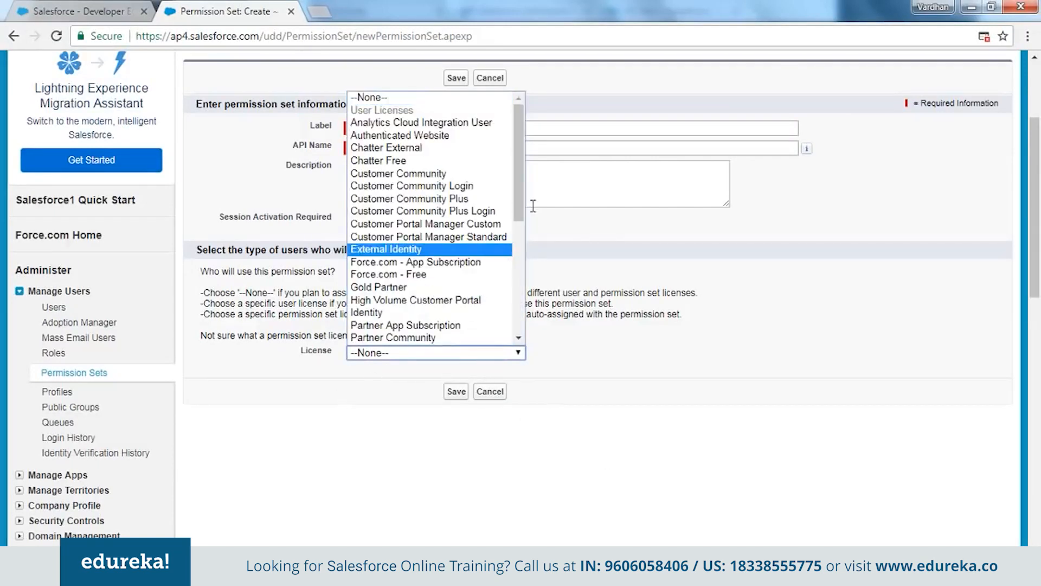
left_click_drag(518, 218, 518, 329)
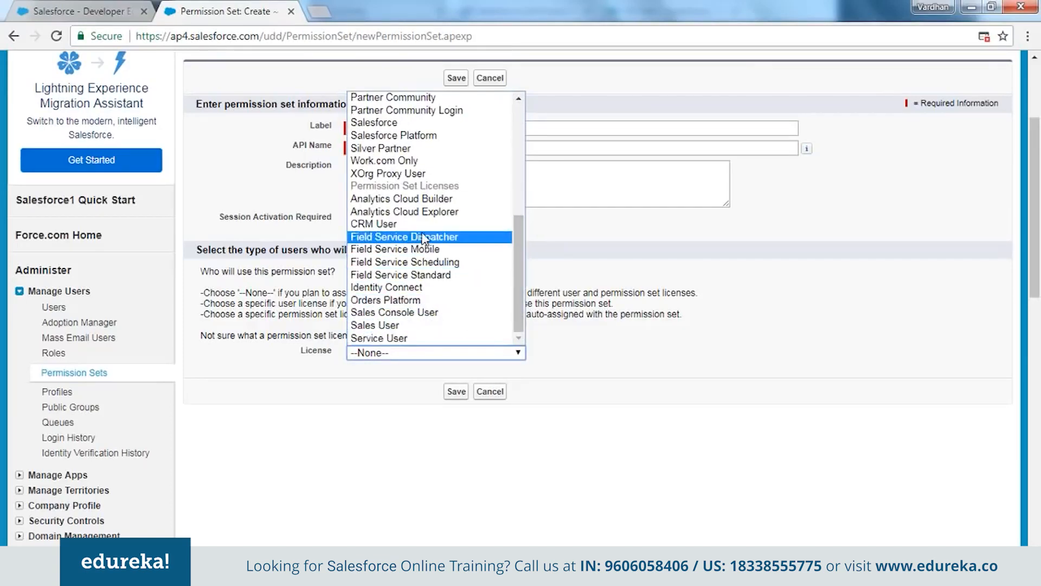
left_click_drag(519, 302, 519, 193)
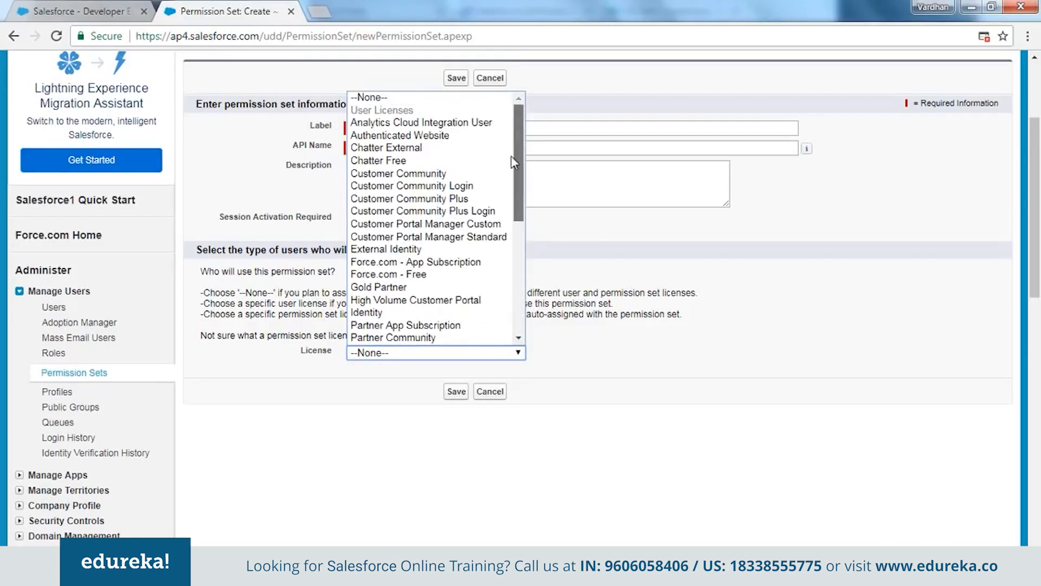
scroll(428, 249, "down", 1)
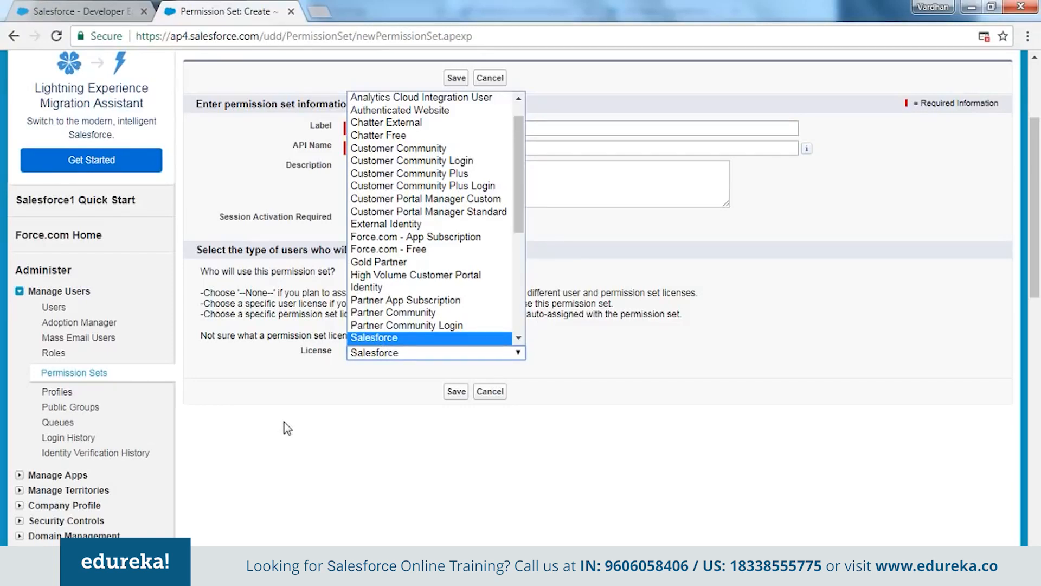
key("Down")
key("Down")
key("Down")
key("Down")
key("Down")
key("Down")
key("Down")
key("Down")
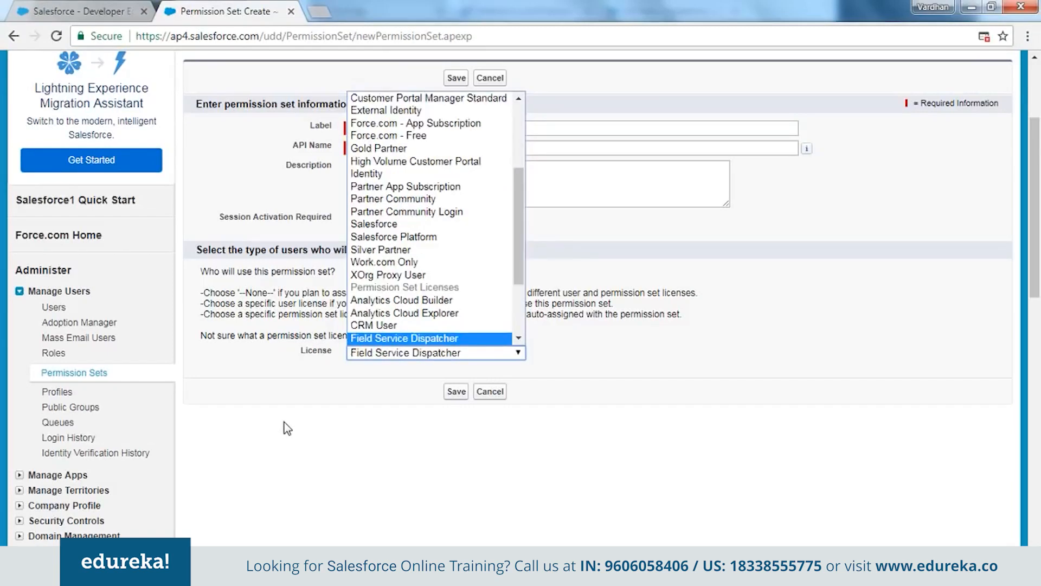
key("Down")
key("Down")
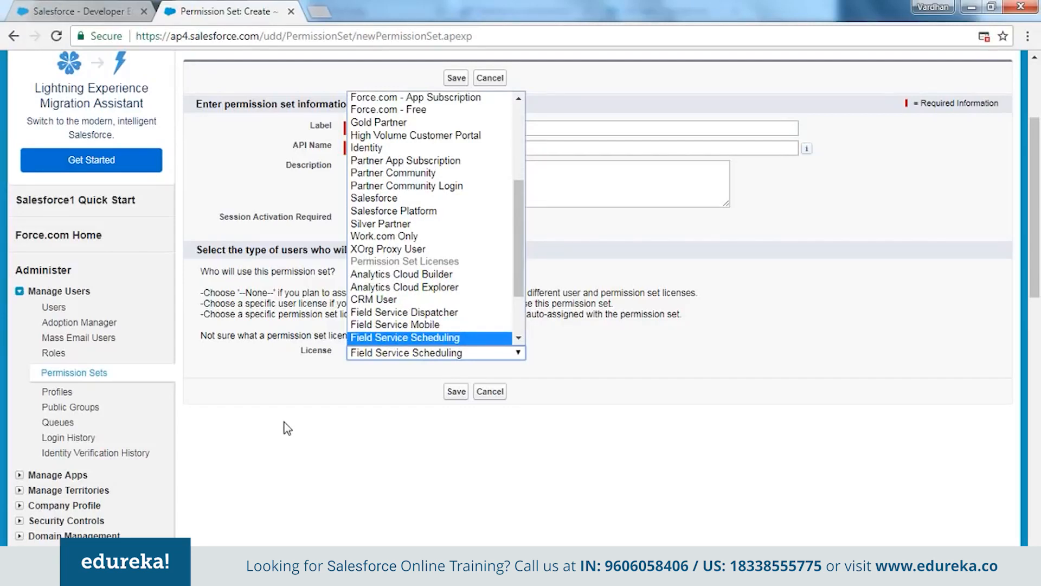
key("Down")
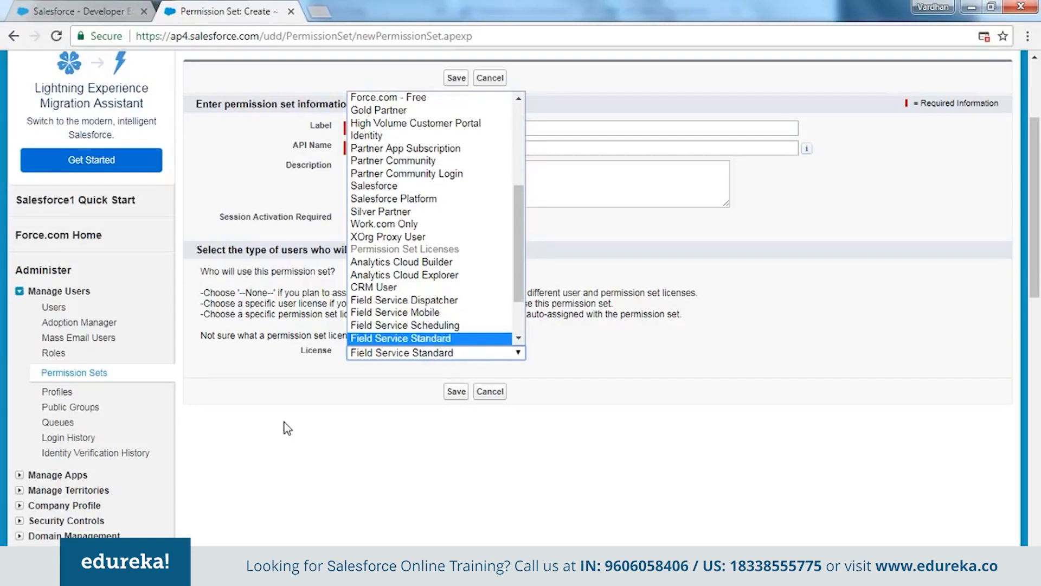
key("f")
scroll(396, 252, "down", 2)
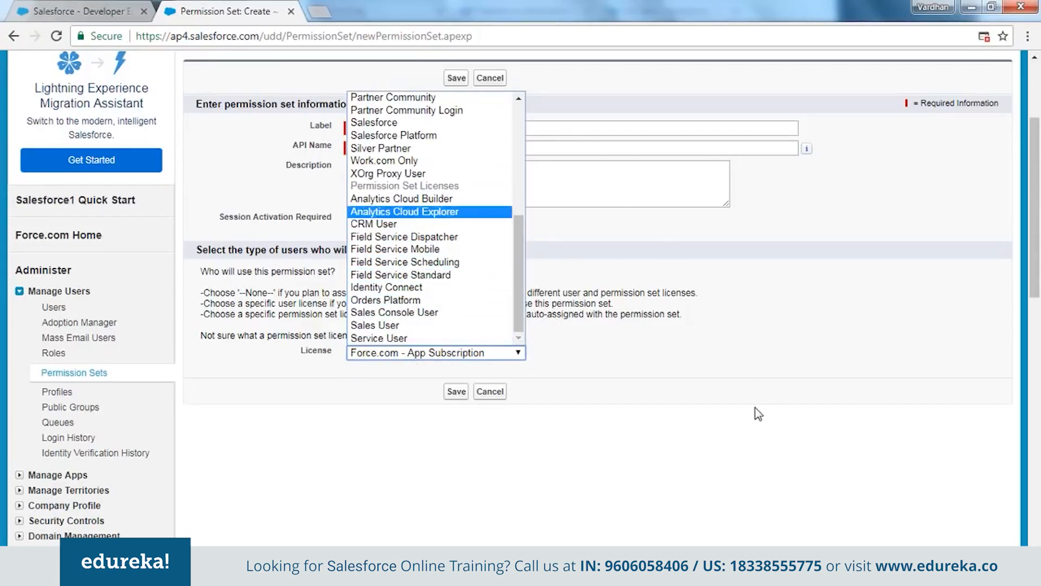
scroll(429, 260, "up", 6)
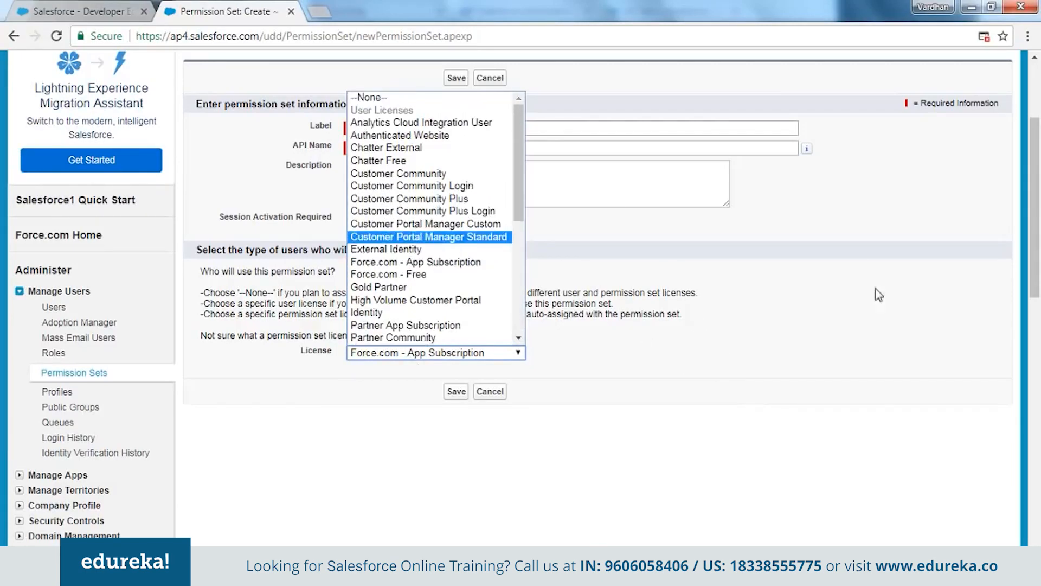
left_click(457, 274)
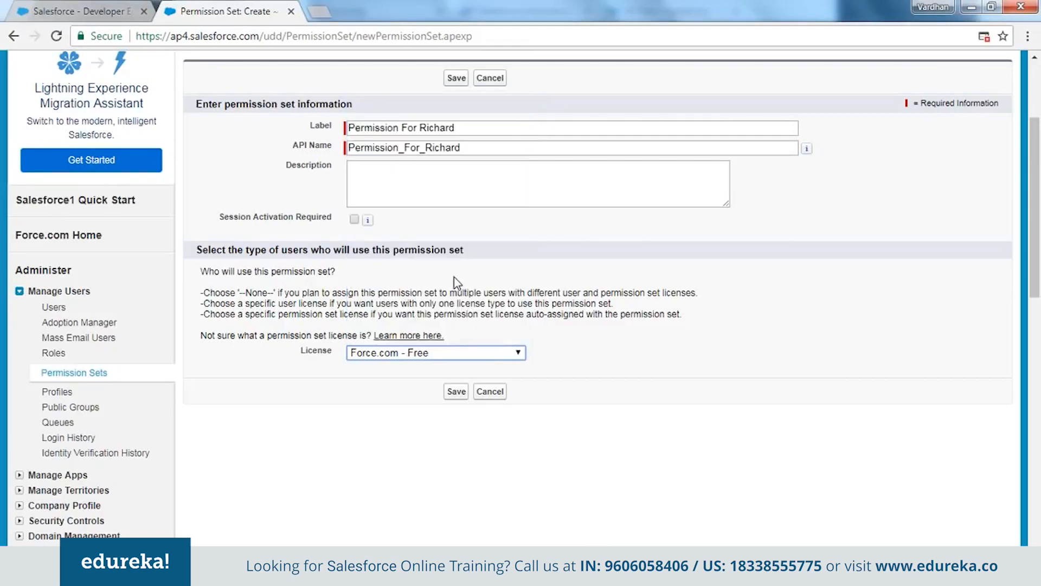
Save the permission set and review its overview showing the Force.com - Free license
left_click(459, 393)
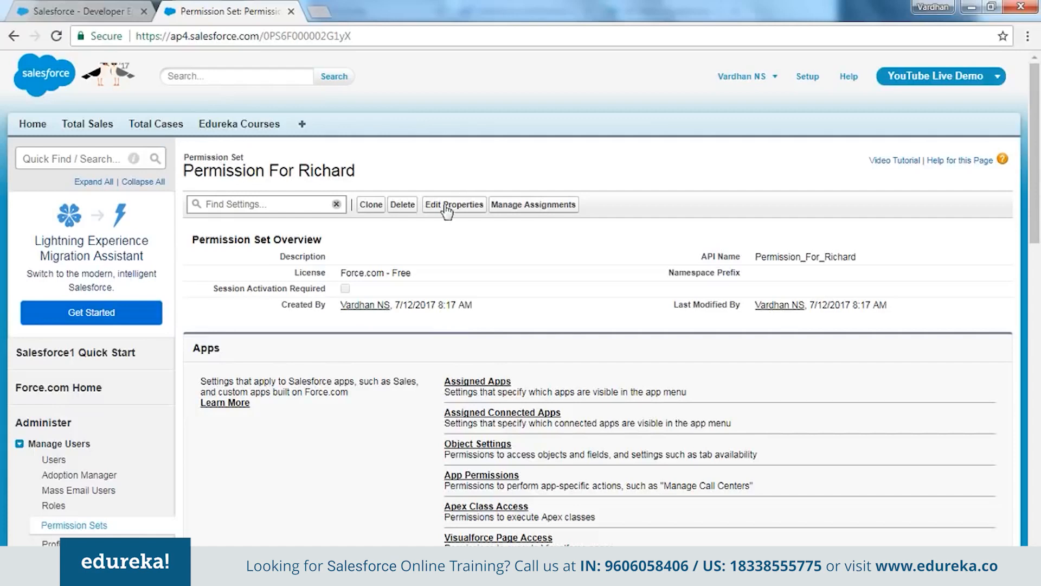
scroll(433, 339, "down", 1)
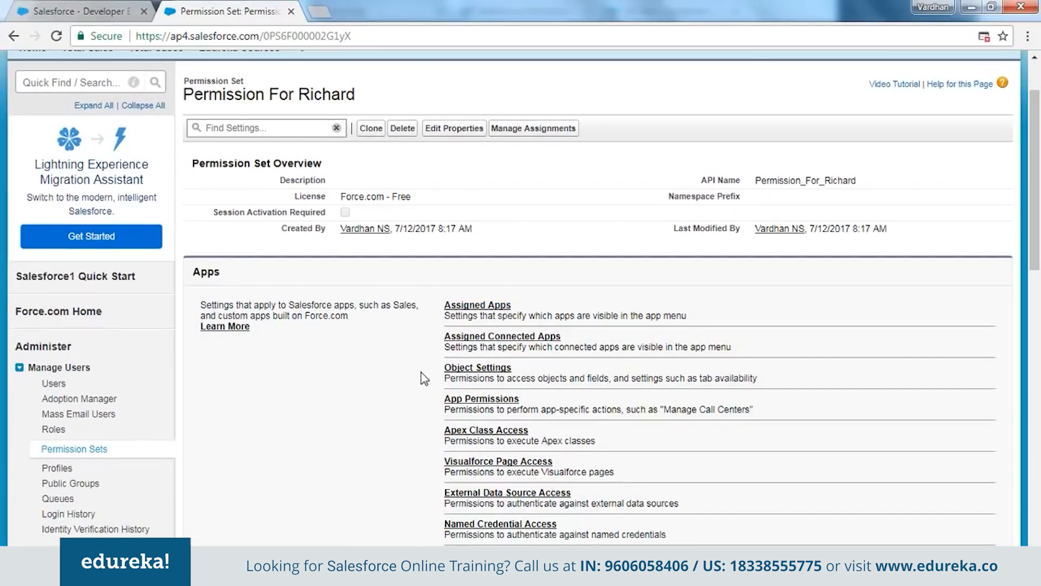
left_click(467, 371)
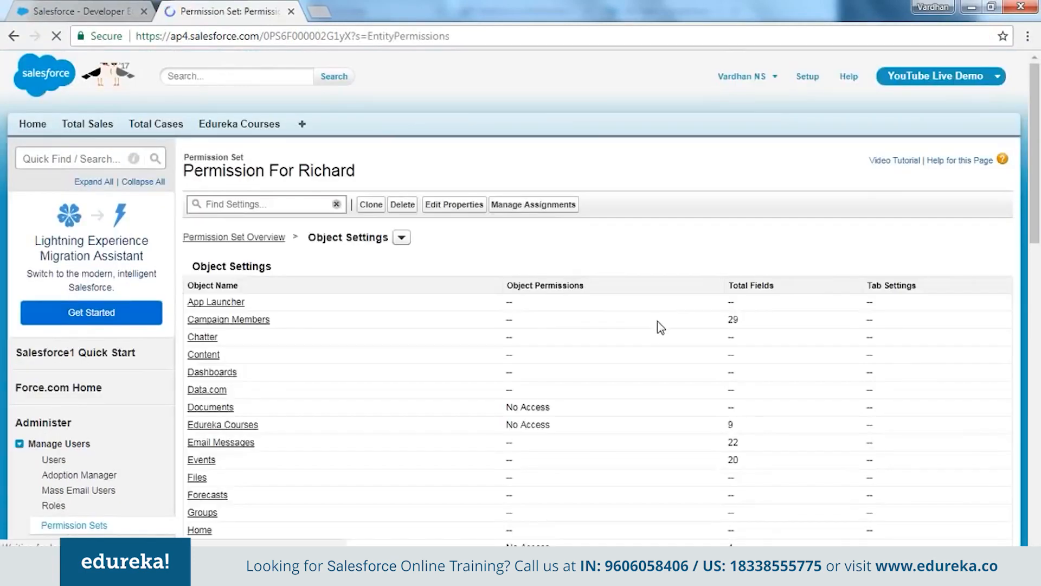
scroll(477, 351, "down", 3)
scroll(504, 304, "down", 3)
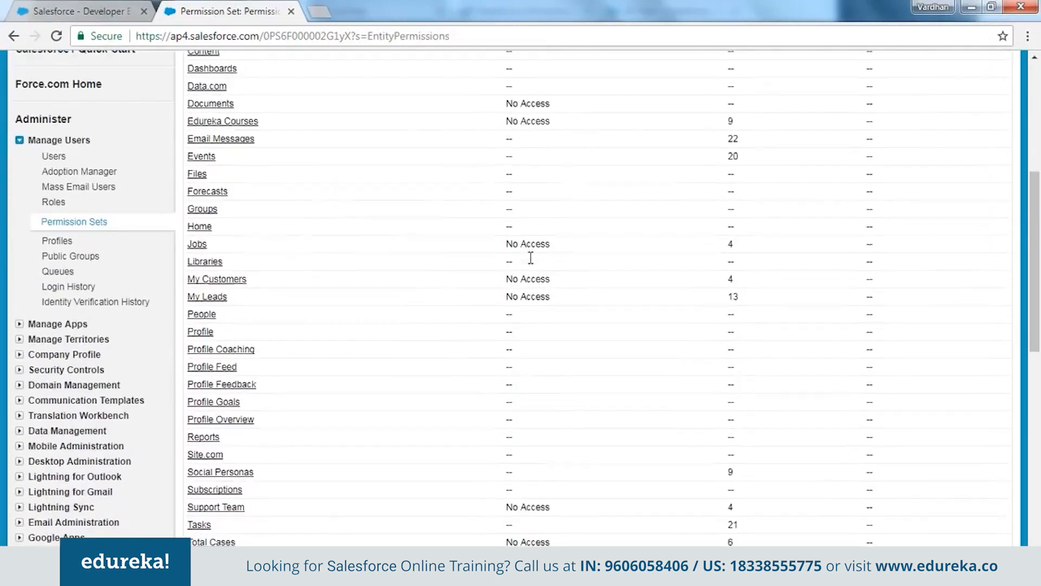
scroll(454, 328, "up", 3)
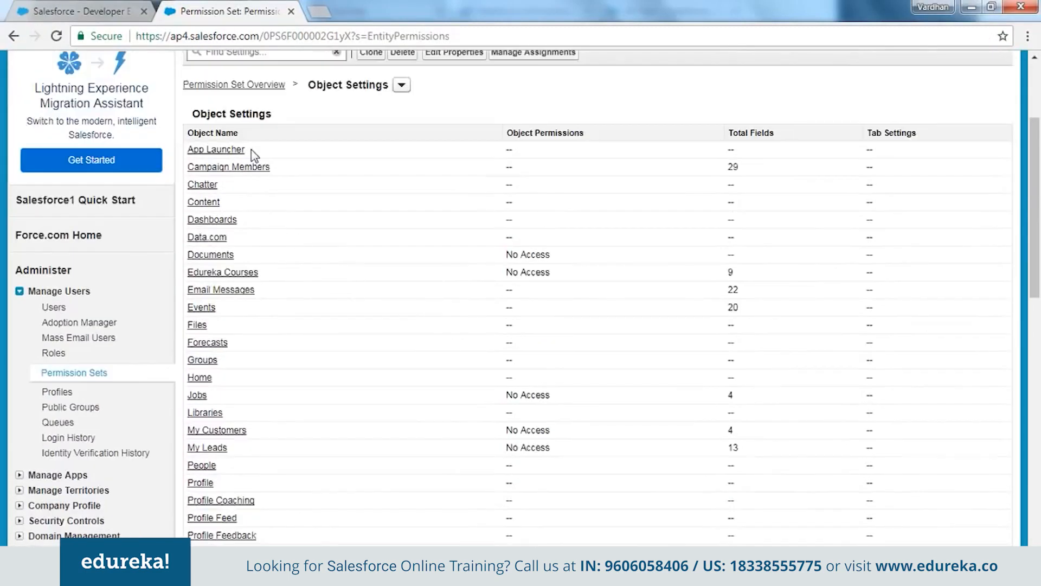
scroll(230, 274, "down", 3)
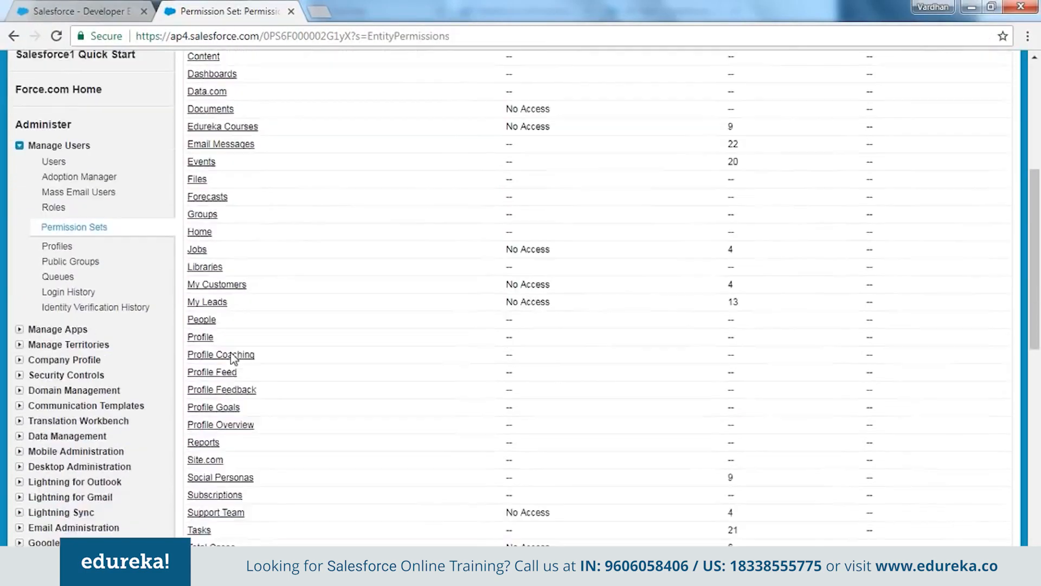
scroll(261, 285, "down", 3)
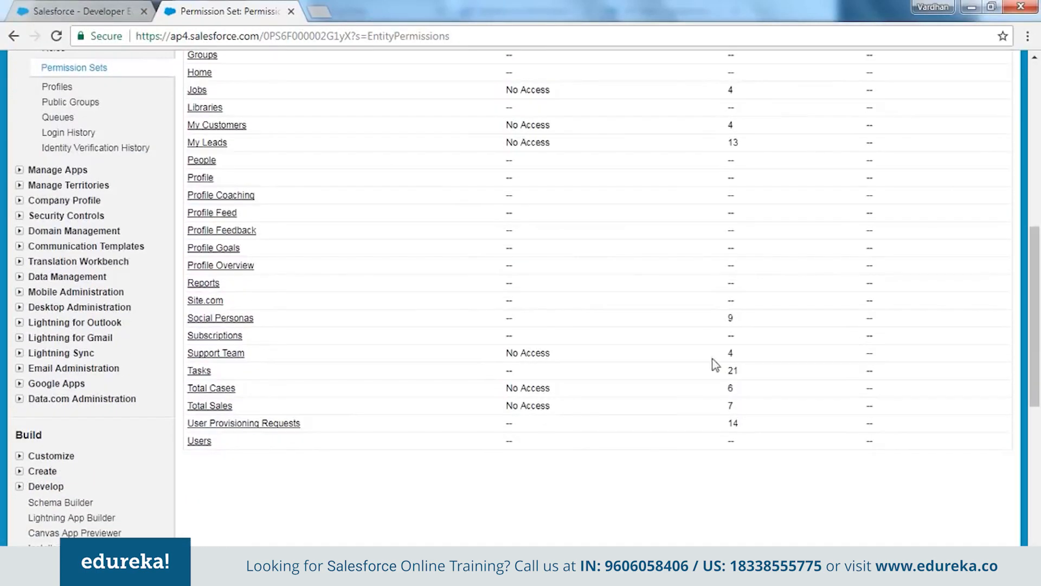
scroll(692, 324, "up", 1)
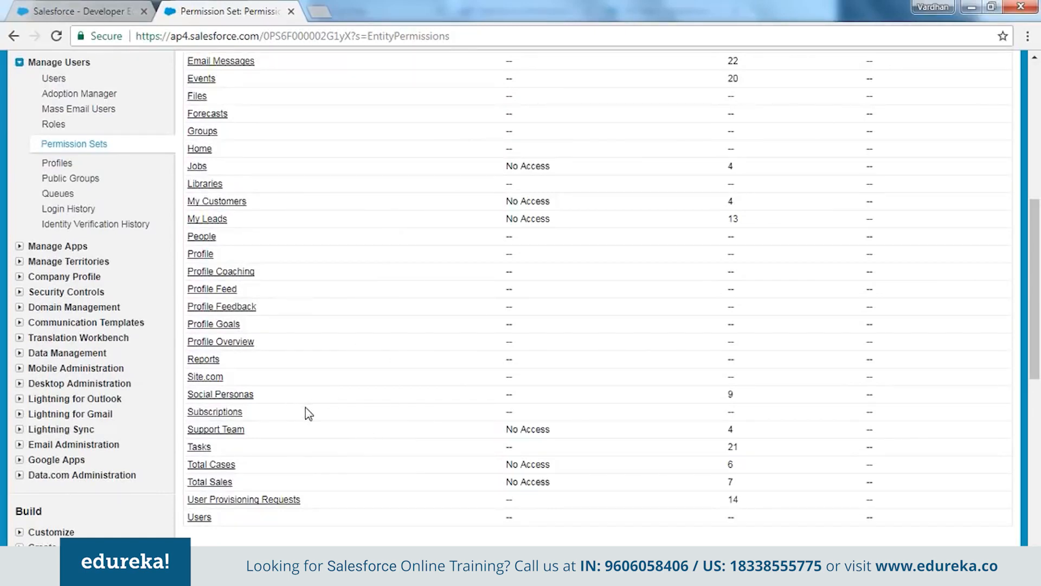
scroll(307, 413, "up", 1)
left_click(63, 8)
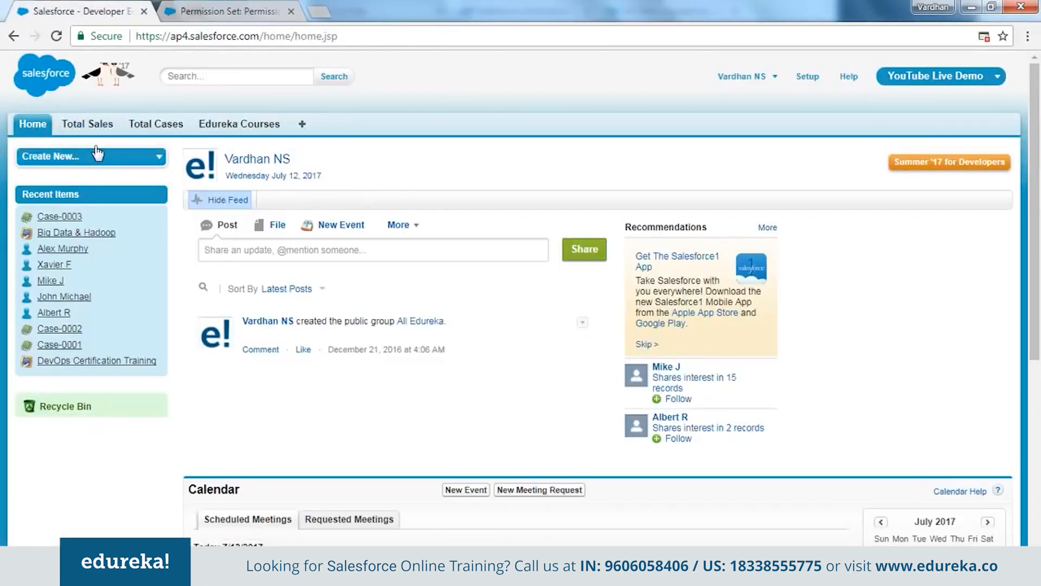
left_click(198, 9)
scroll(317, 400, "up", 3)
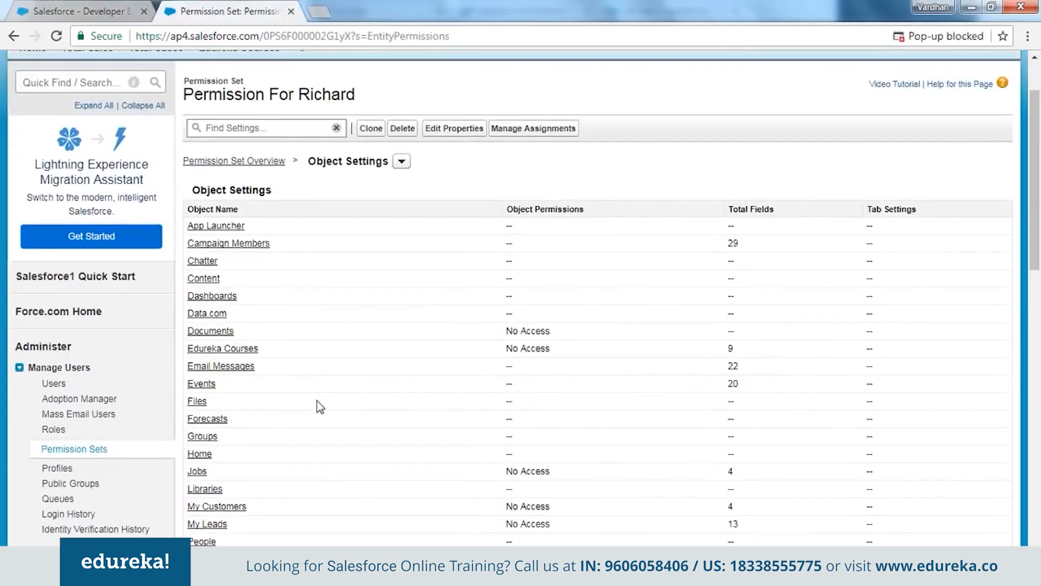
scroll(317, 401, "down", 4)
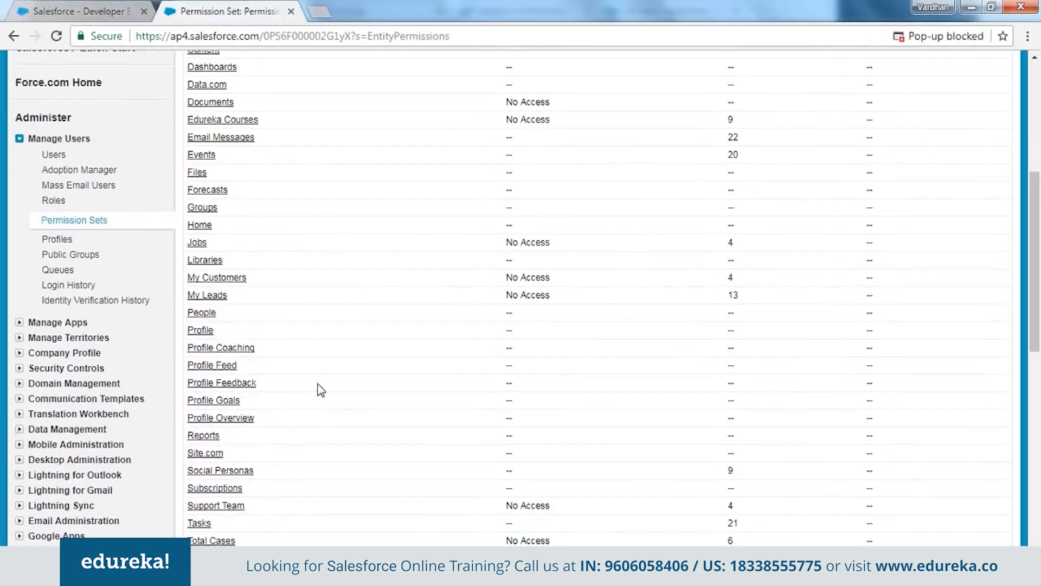
scroll(309, 404, "down", 3)
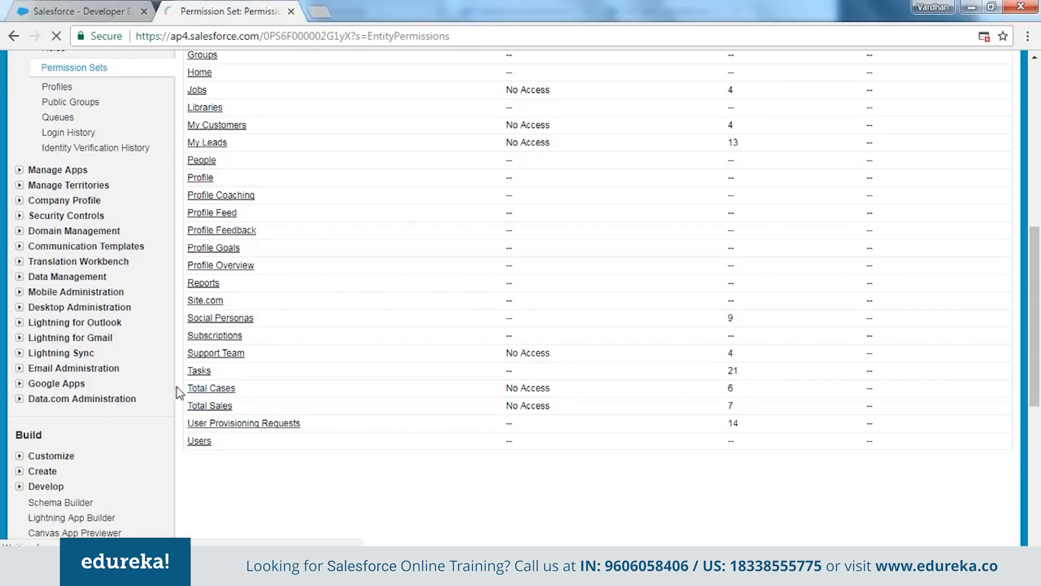
Tick Read under Total Cases object permissions for Permission For Richard and save
left_click(226, 389)
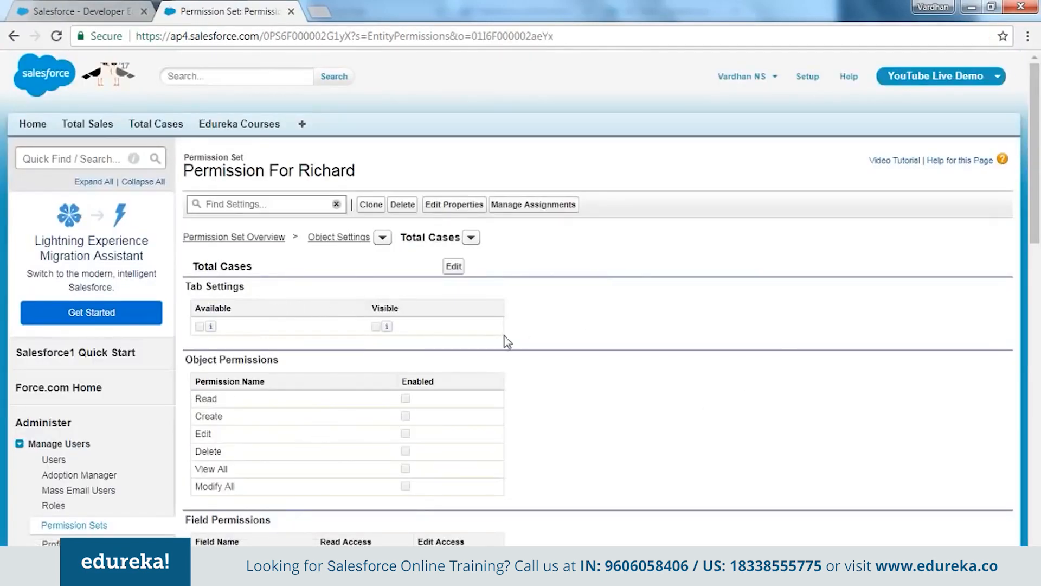
scroll(504, 339, "down", 3)
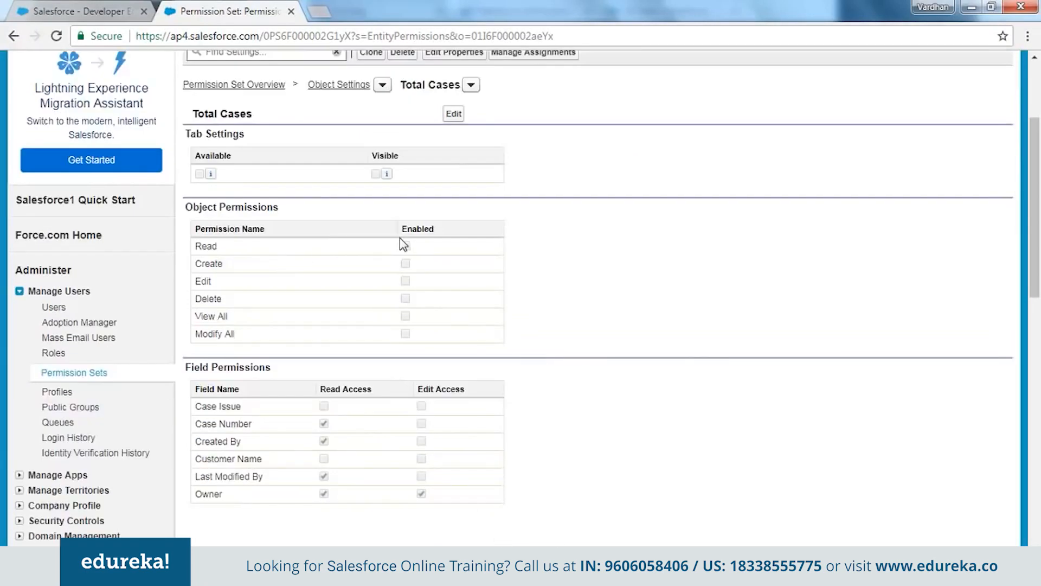
left_click(453, 115)
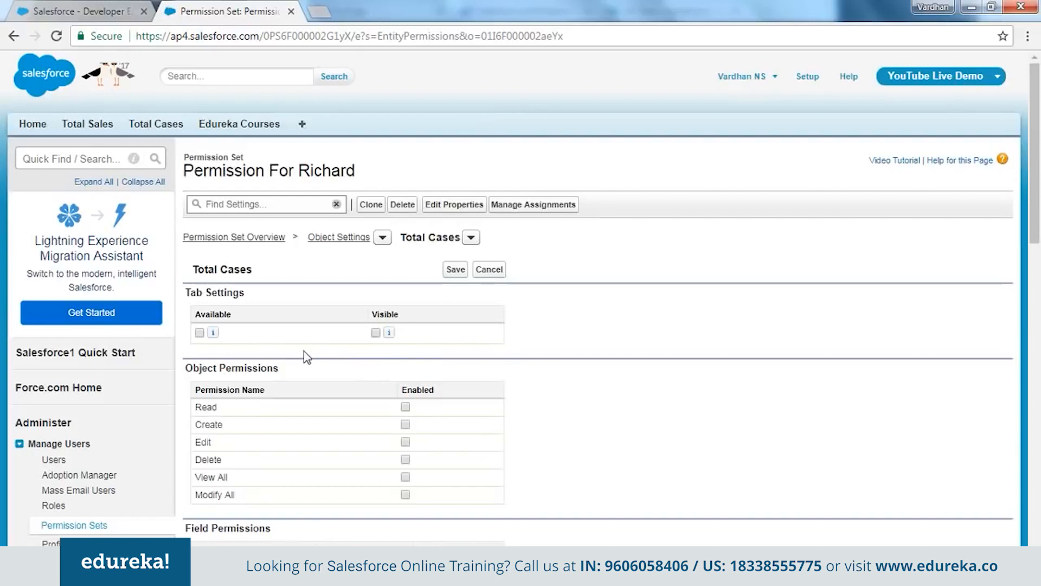
left_click(405, 408)
left_click(456, 271)
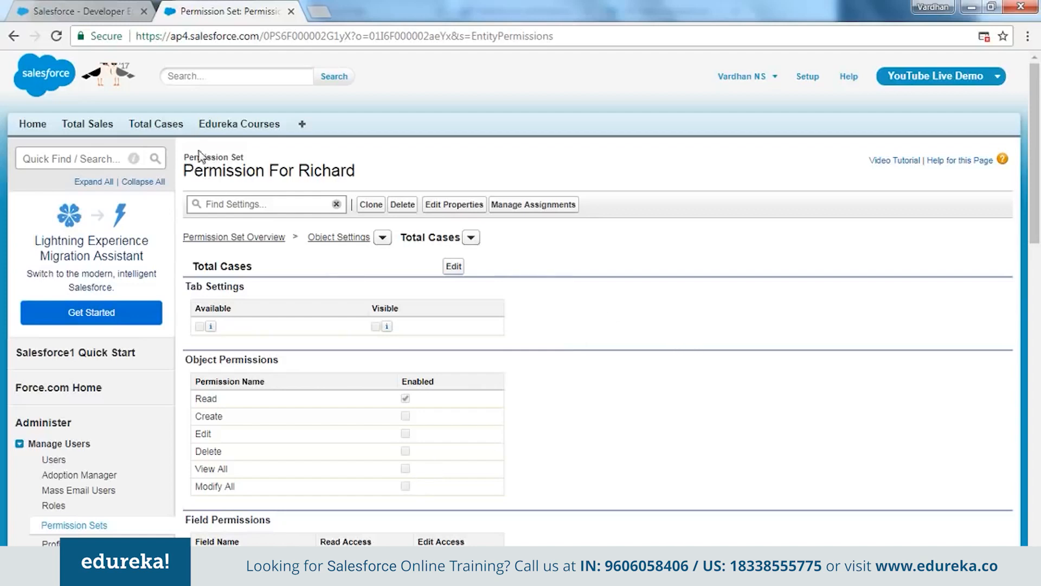
left_click_drag(185, 155, 244, 155)
left_click(736, 325)
Return to the permission set overview and check its Force.com - Free license
left_click(230, 239)
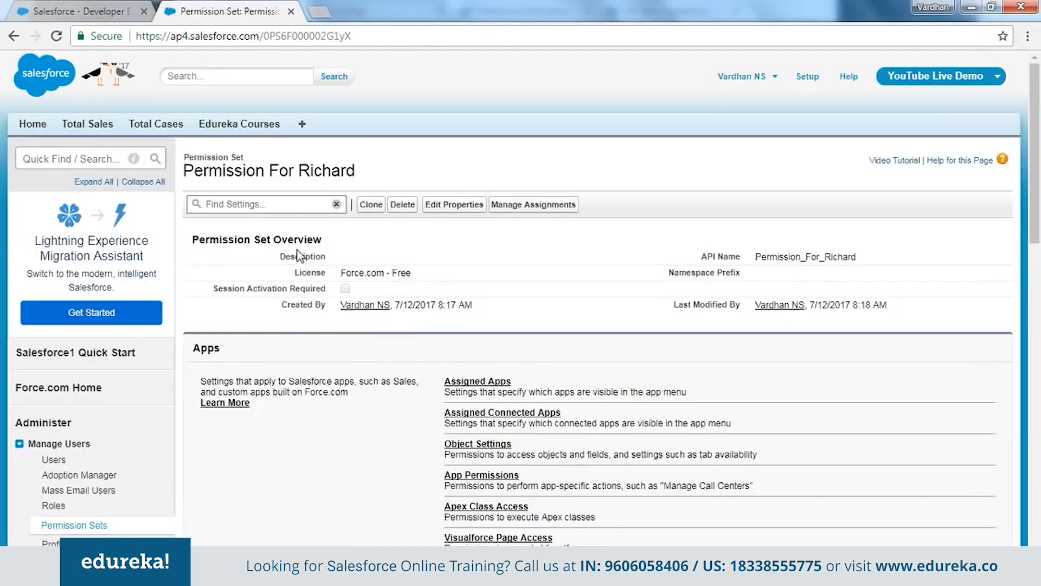
left_click_drag(291, 274, 455, 280)
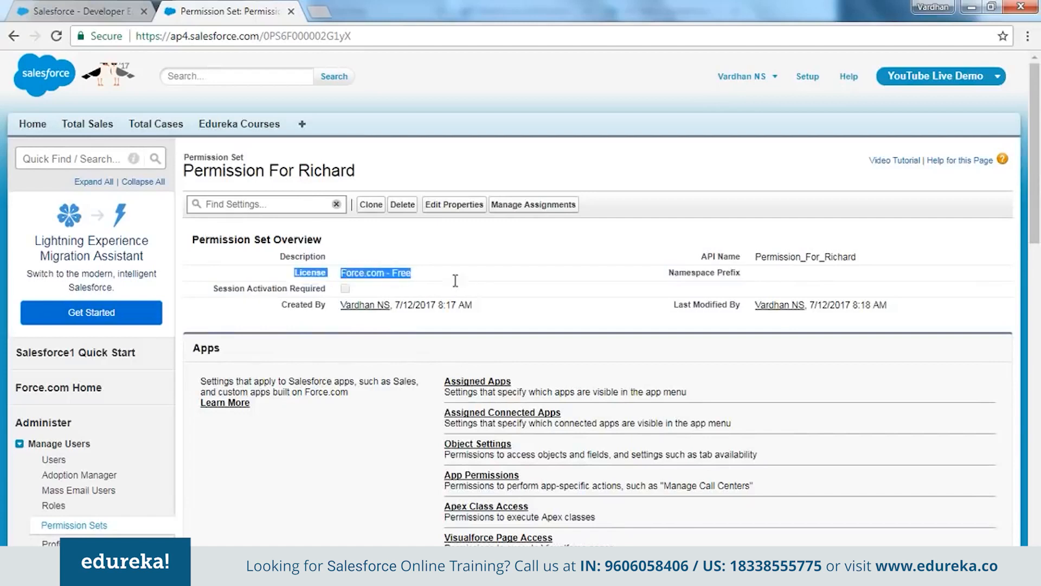
left_click(379, 269)
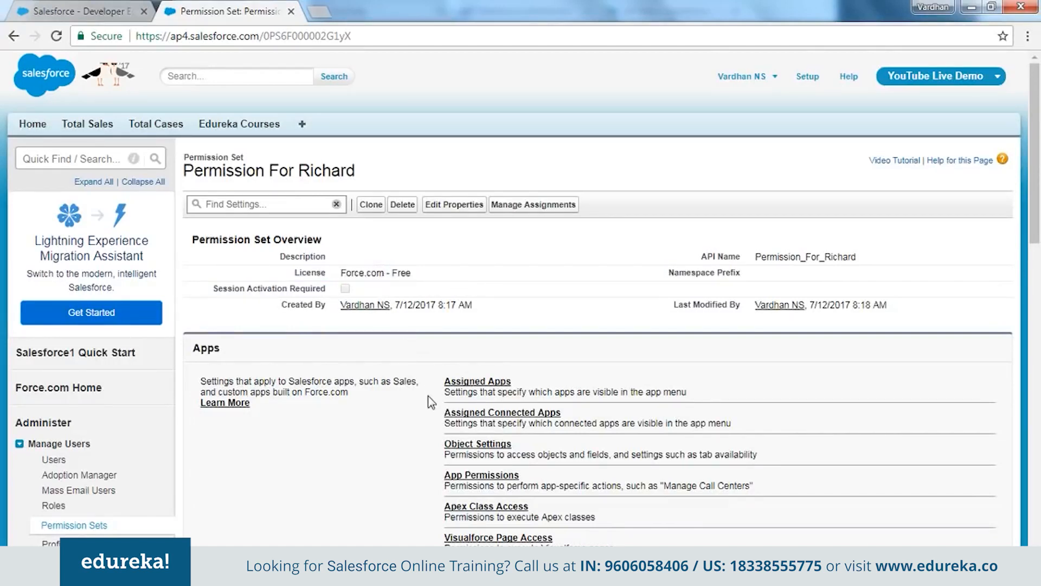
left_click_drag(350, 272, 485, 273)
left_click(486, 273)
Assign Permission For Richard to the sales-team user and confirm the success message
left_click(535, 205)
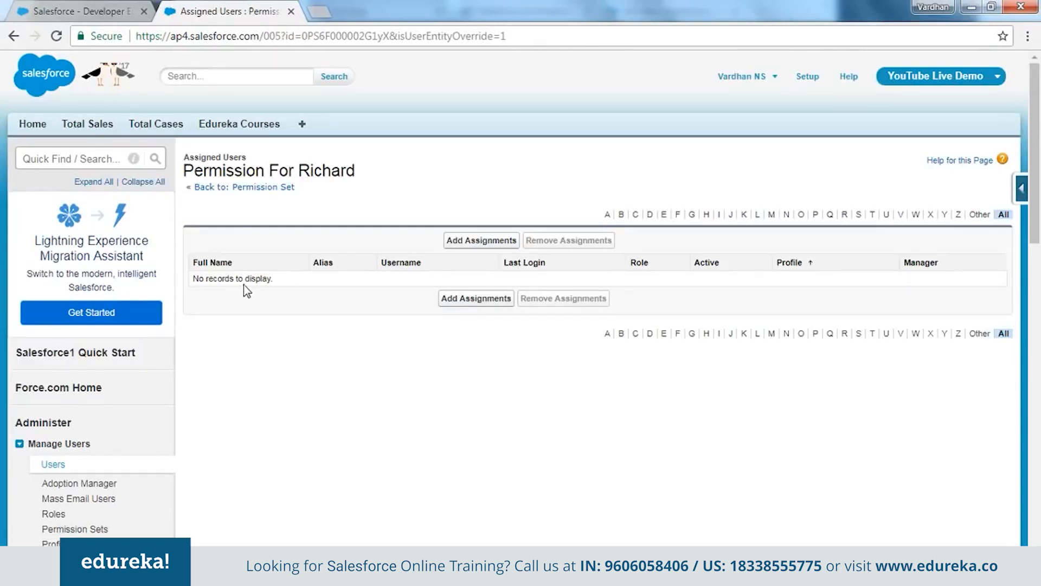
left_click(483, 244)
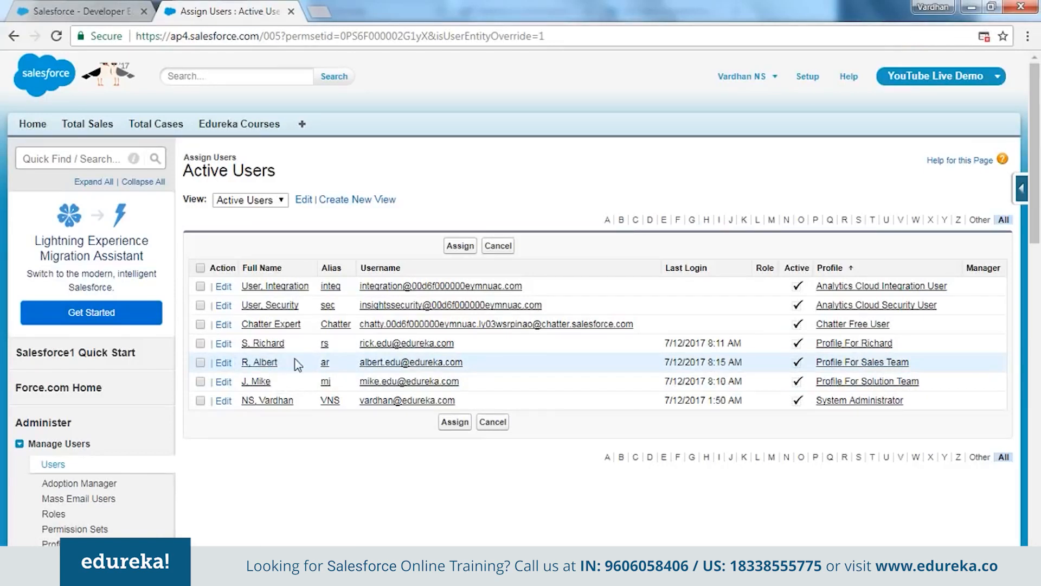
left_click(200, 363)
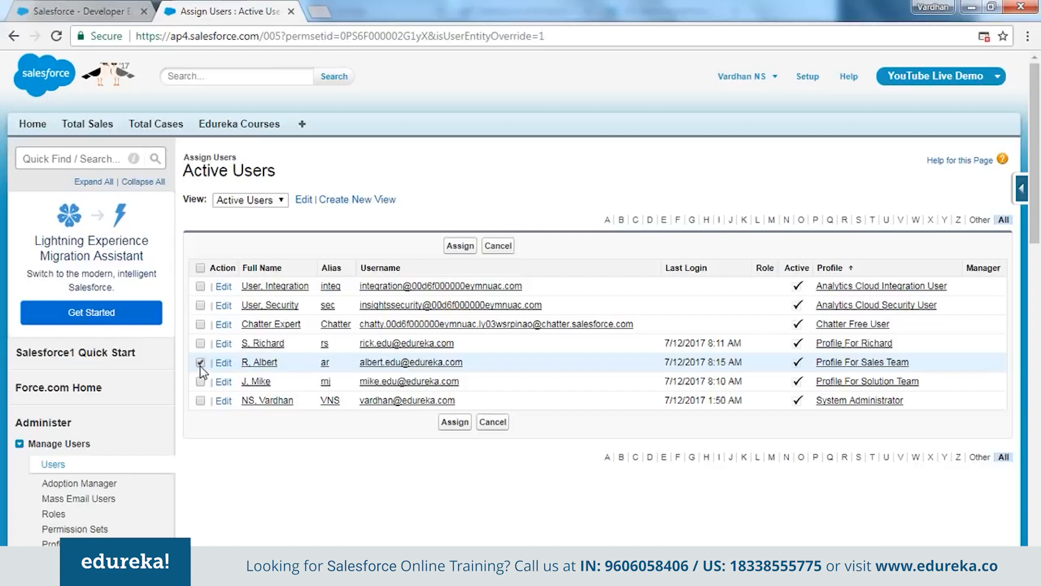
left_click(455, 428)
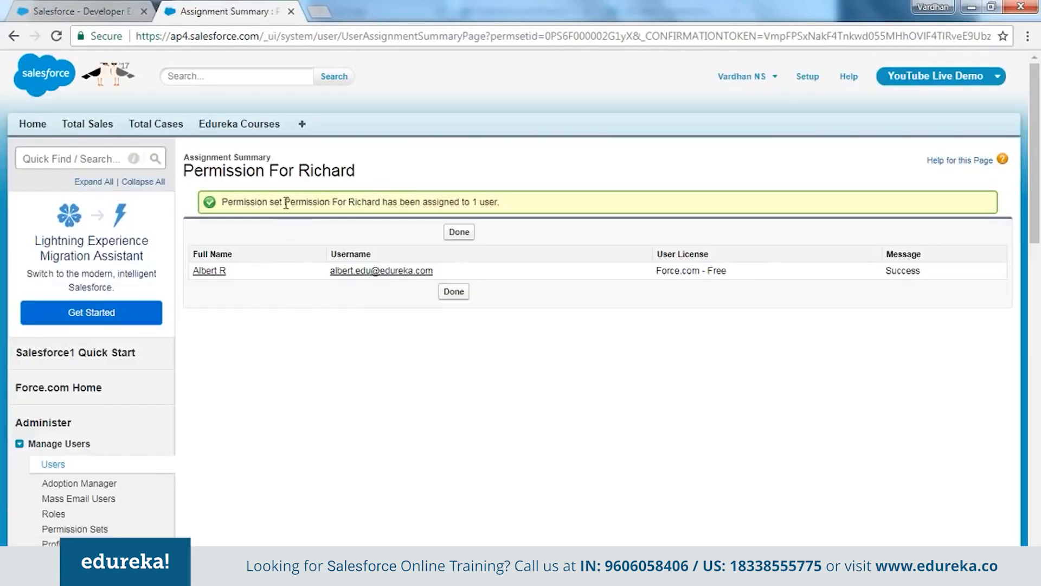
left_click_drag(277, 200, 466, 202)
left_click(308, 431)
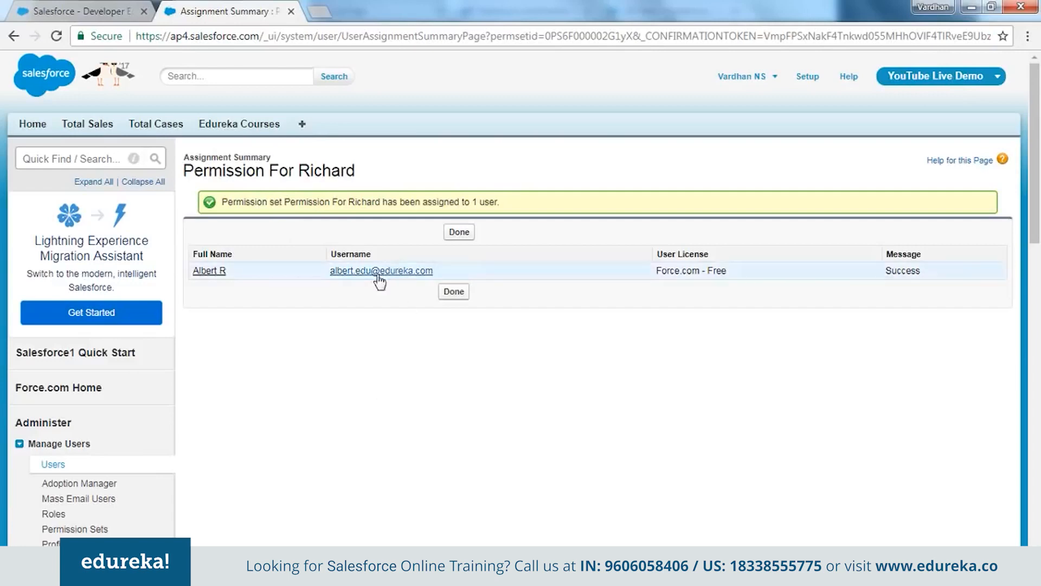
In the sales user's window, reload and list all Total Cases records
key("alt+Tab")
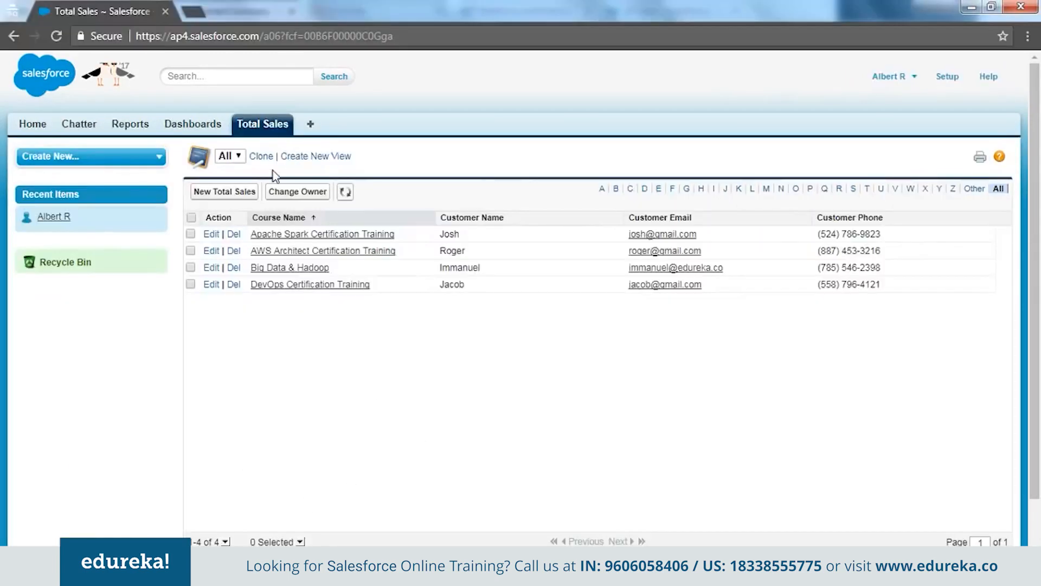
left_click(270, 42)
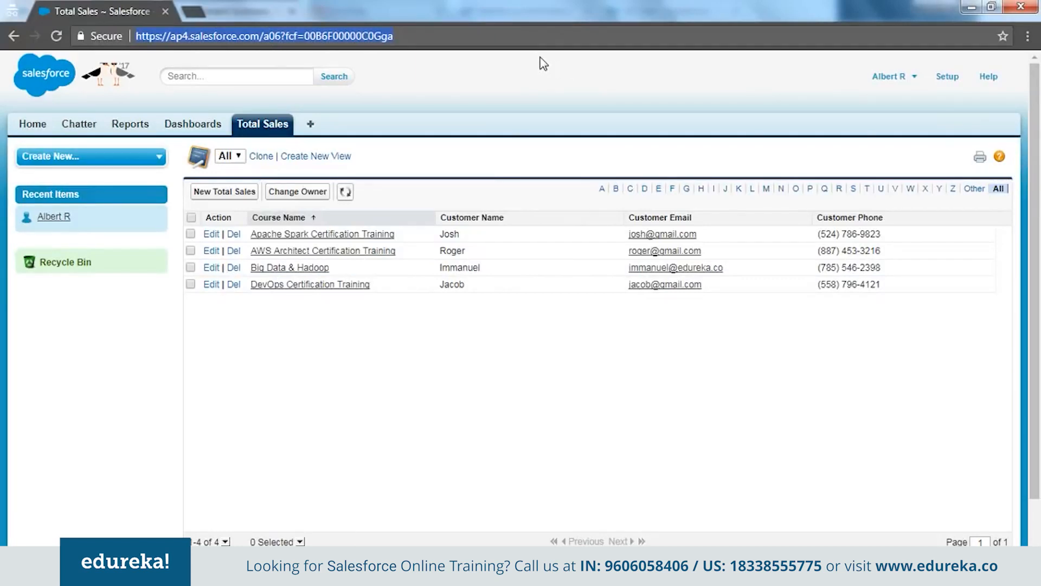
key("Return")
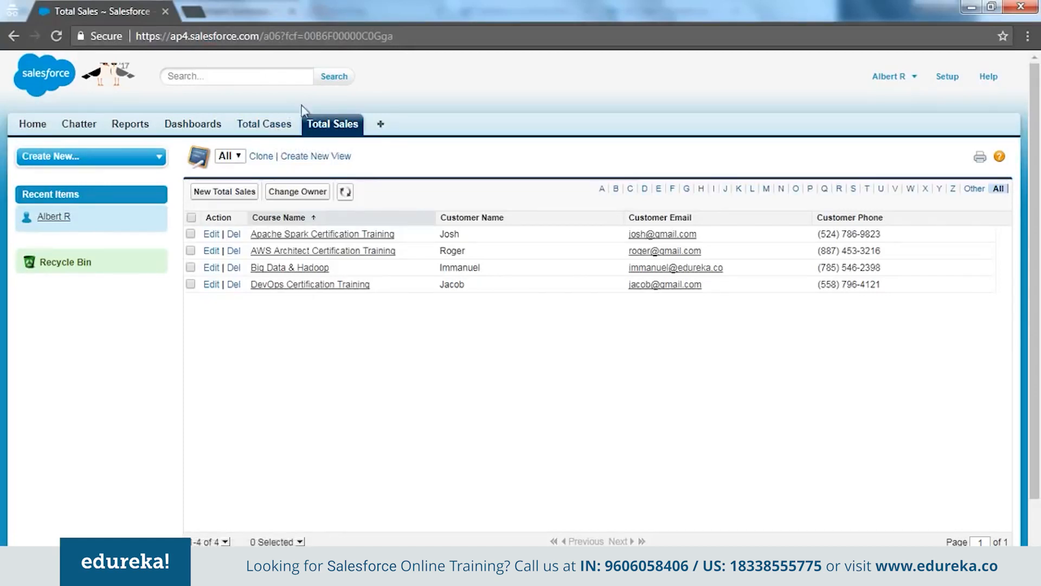
left_click(278, 129)
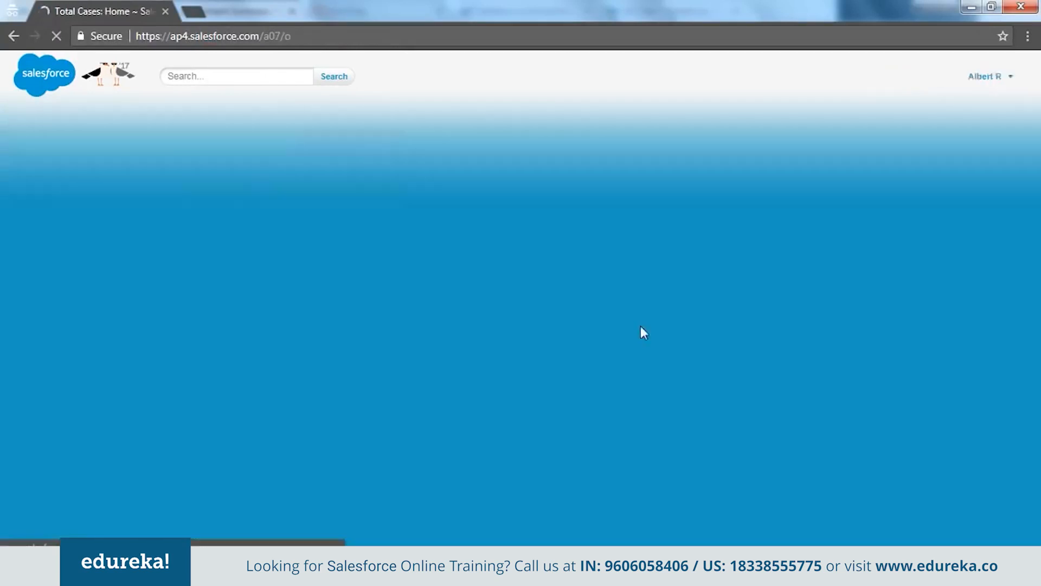
left_click(262, 202)
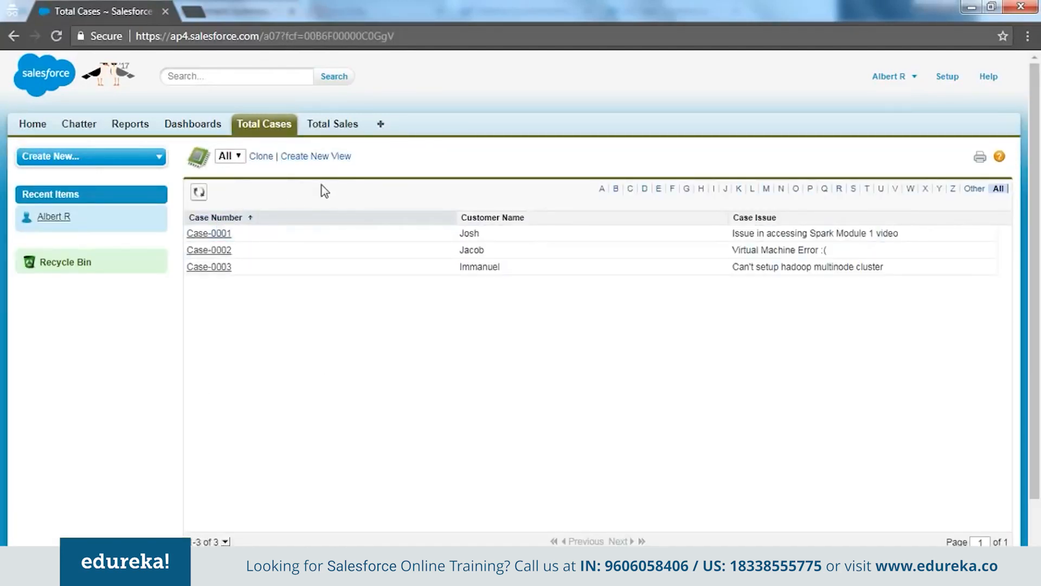
List all Total Sales records, then return to the Total Cases home
left_click(332, 128)
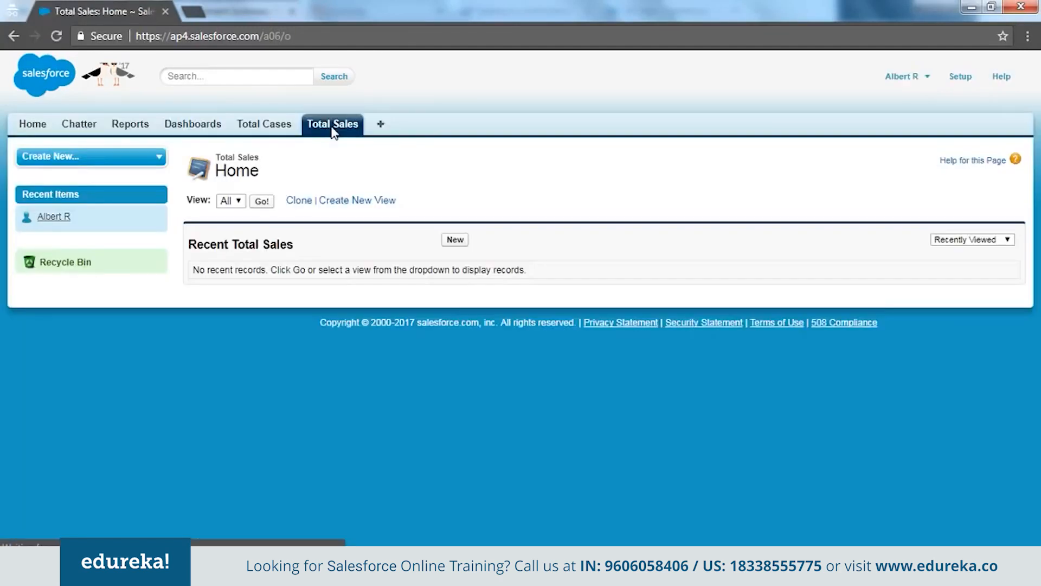
left_click(266, 202)
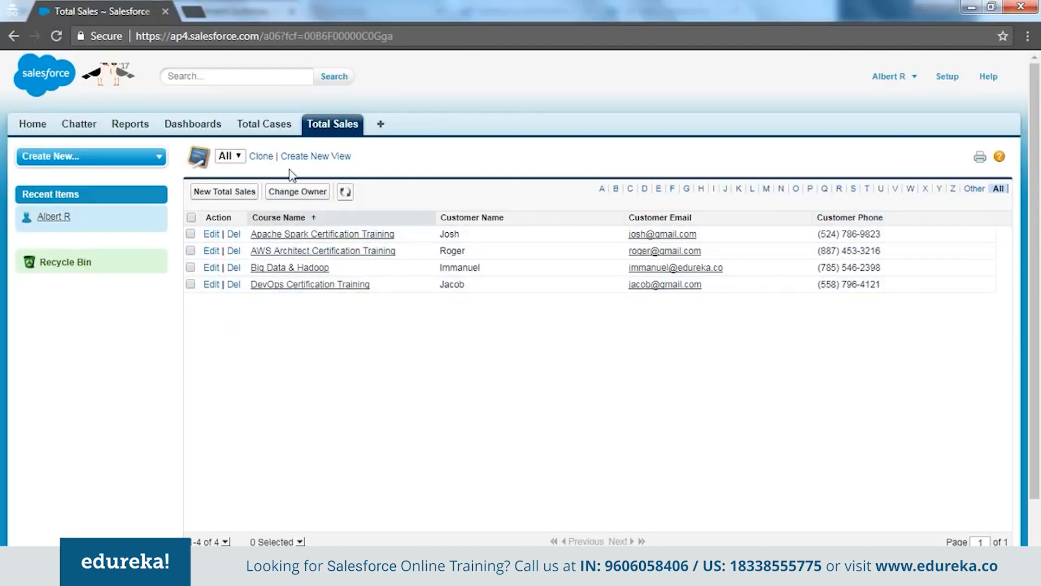
left_click(287, 134)
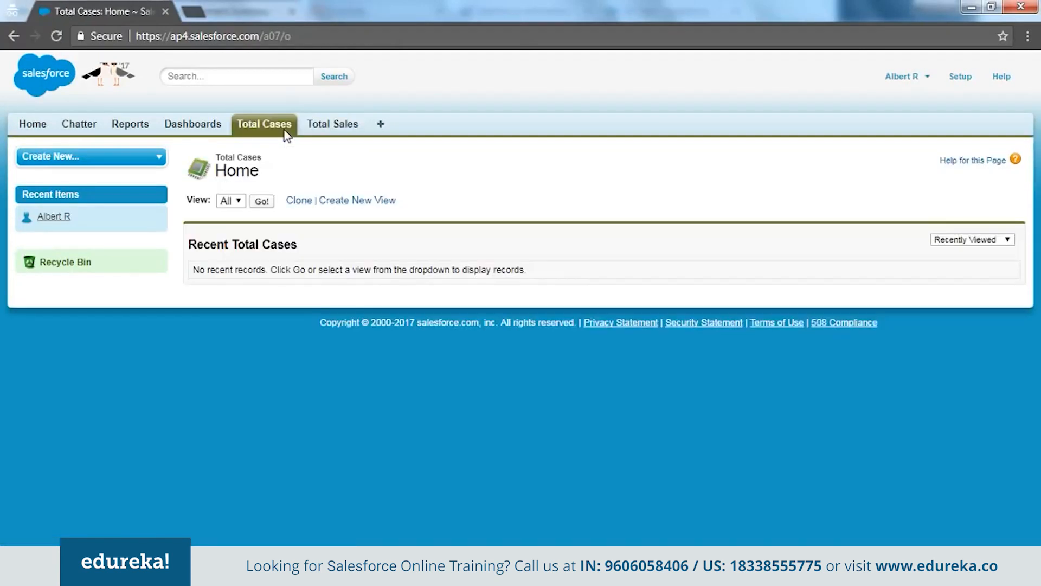